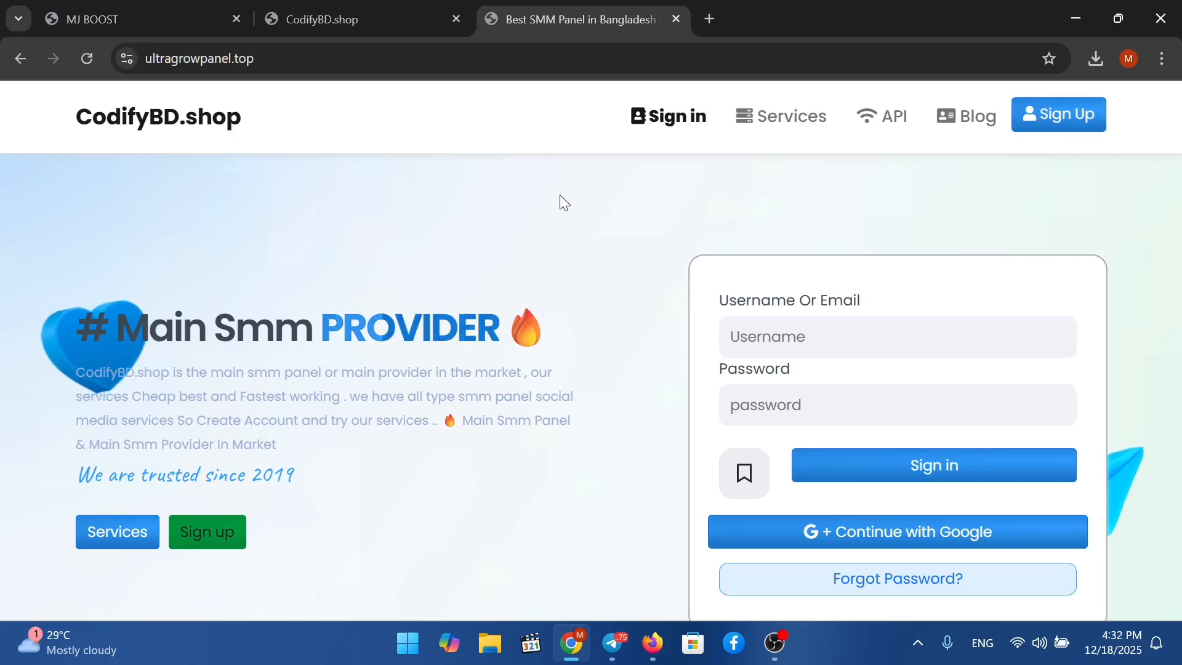
Open the ultragrowpanel.top Sign Up page from the top navigation bar.
left_click(1059, 124)
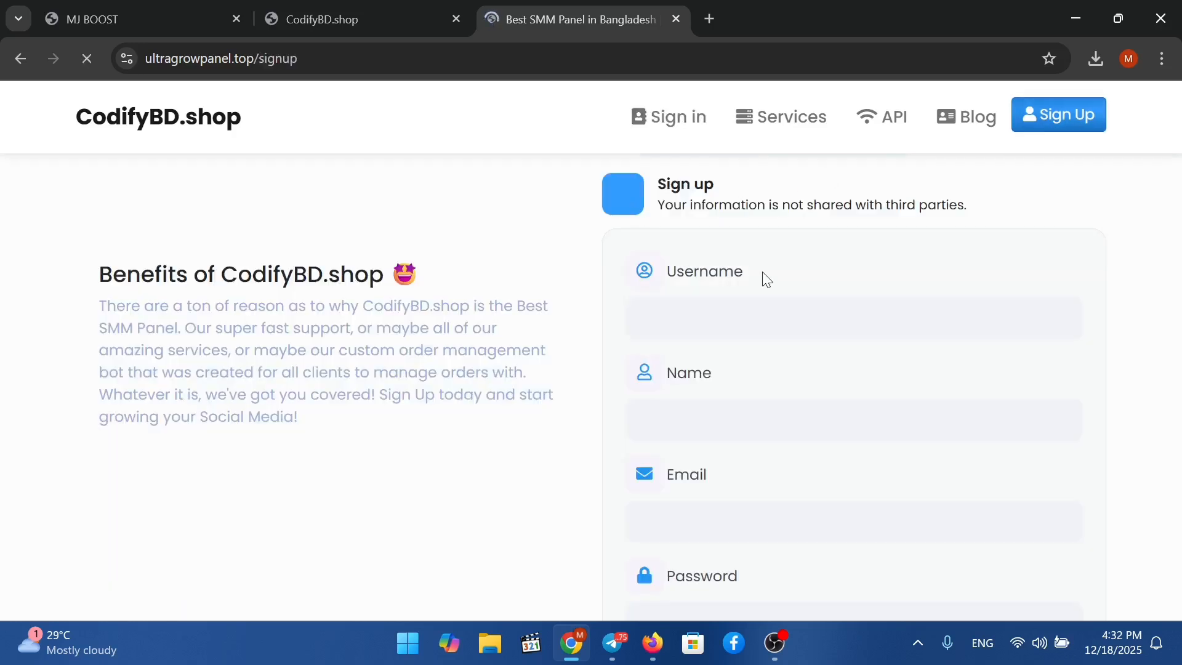
Enter the new user's username, correcting a typo, and their full name.
left_click(750, 321)
type("r")
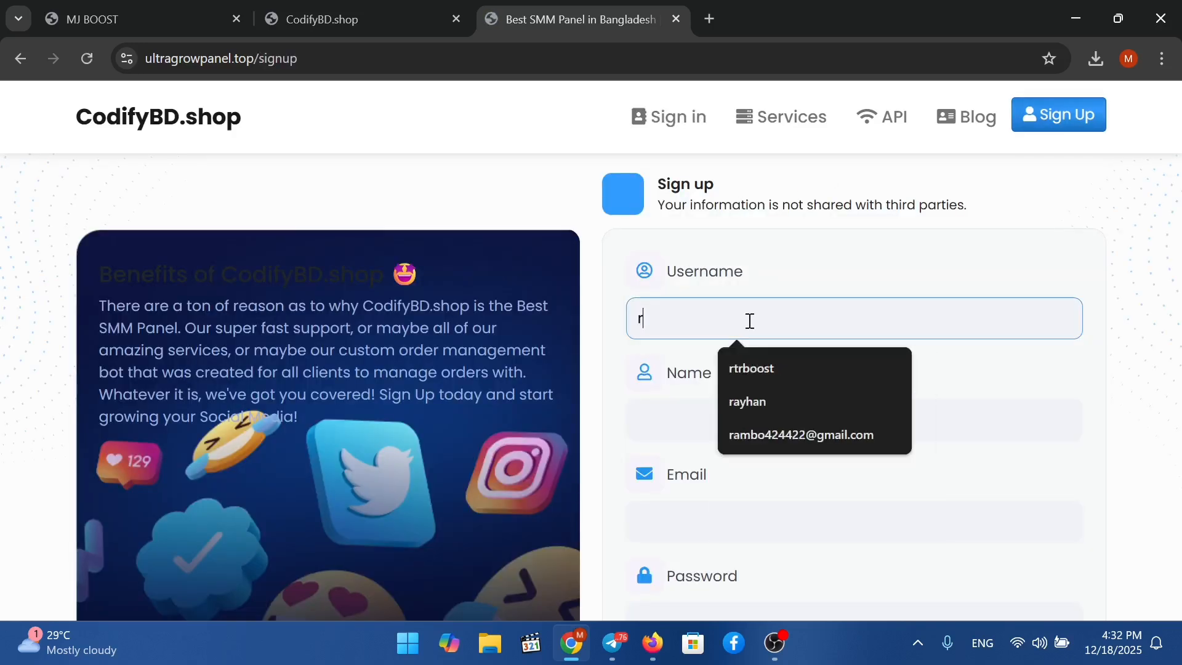
type("ayham")
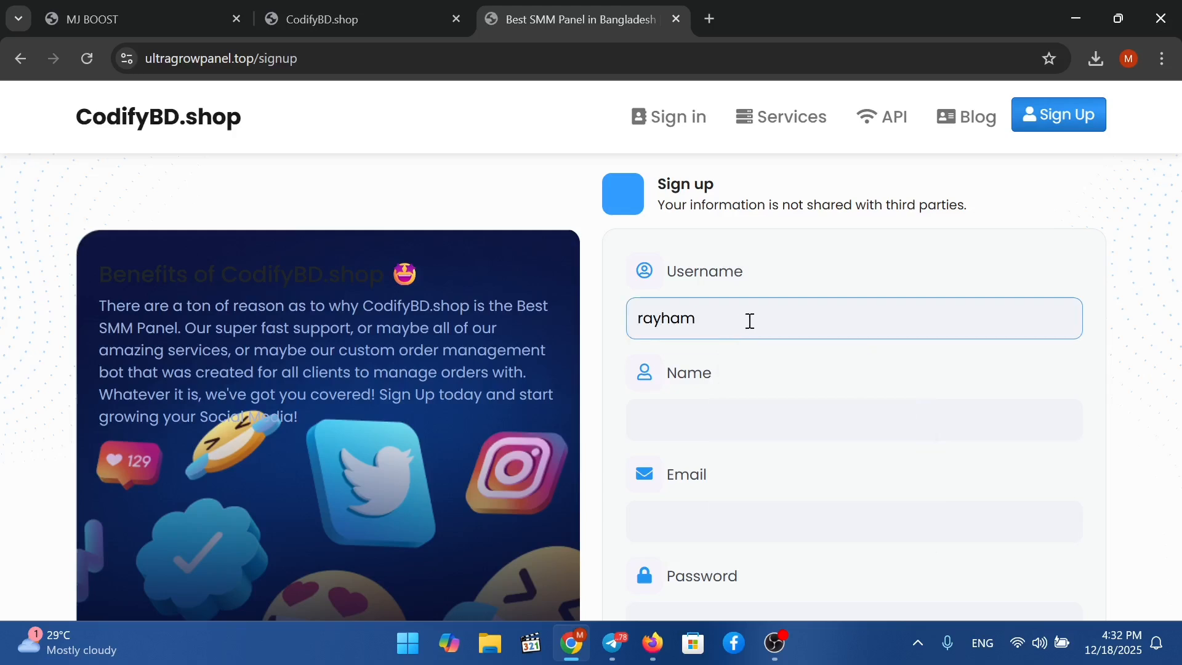
key("BackSpace")
type("n")
left_click(716, 418)
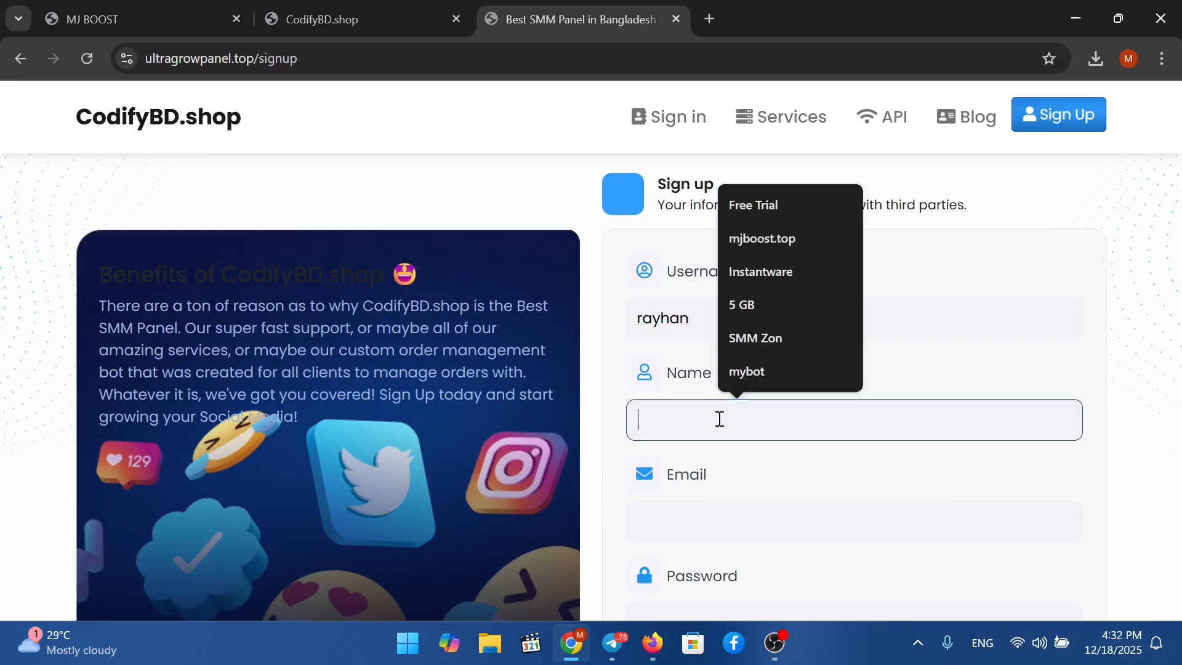
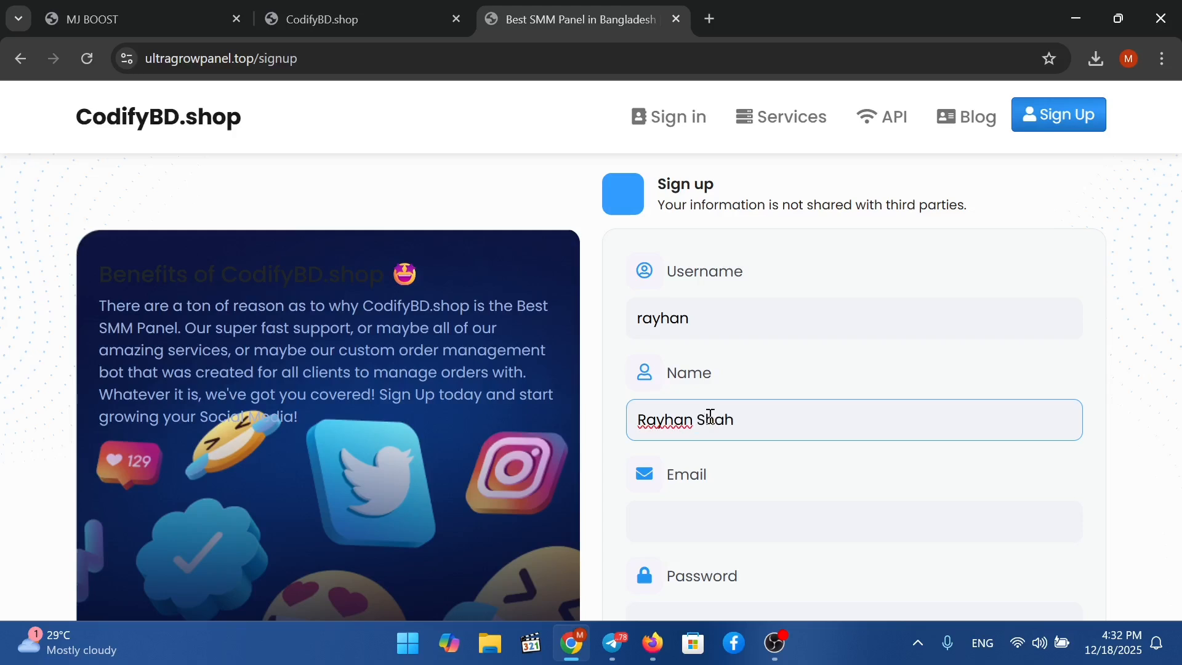
Fill the e-mail and password fields from the browser's saved suggestions.
left_click(720, 519)
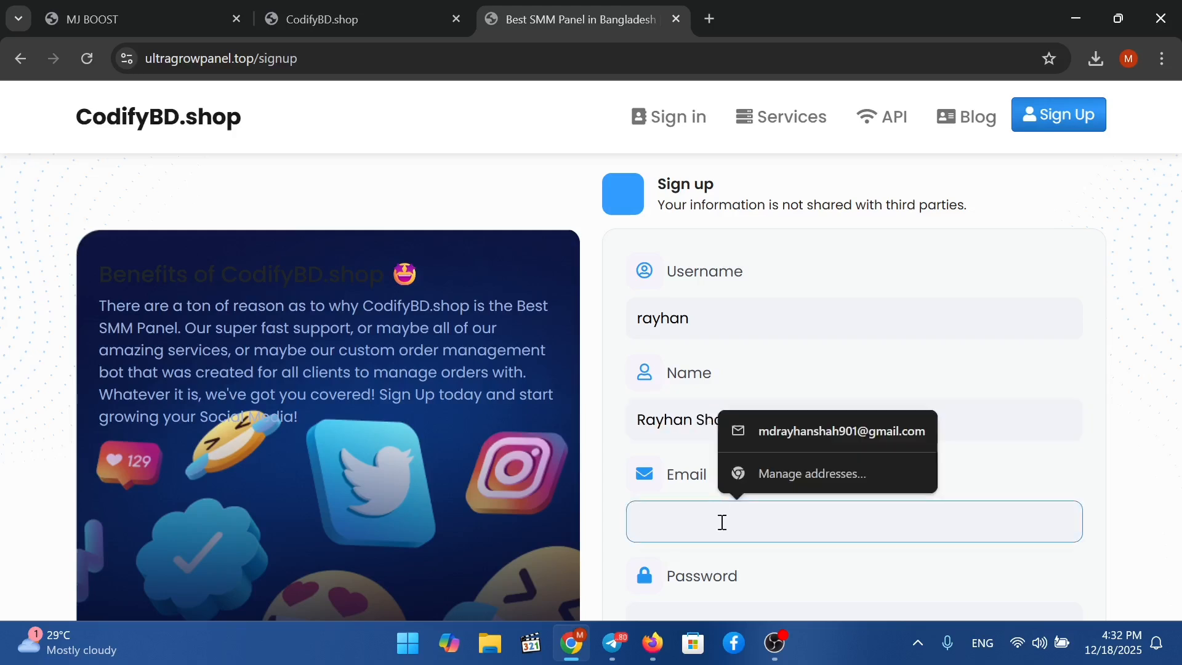
left_click(803, 449)
scroll(715, 542, "down", 3)
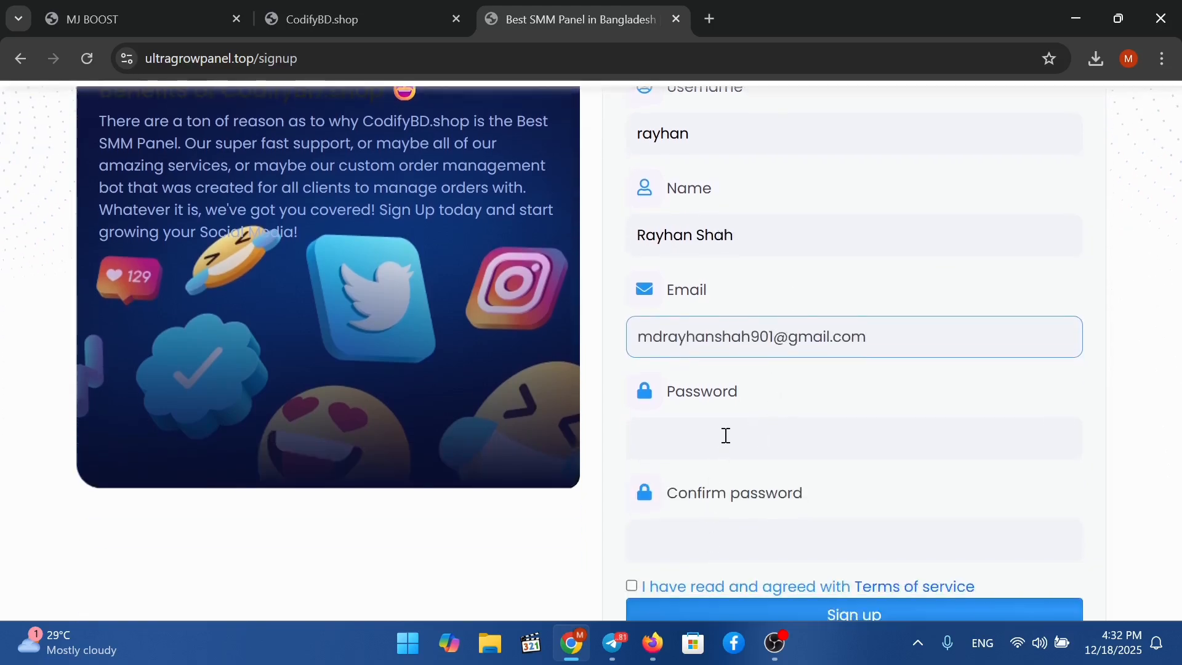
left_click(729, 436)
left_click(765, 391)
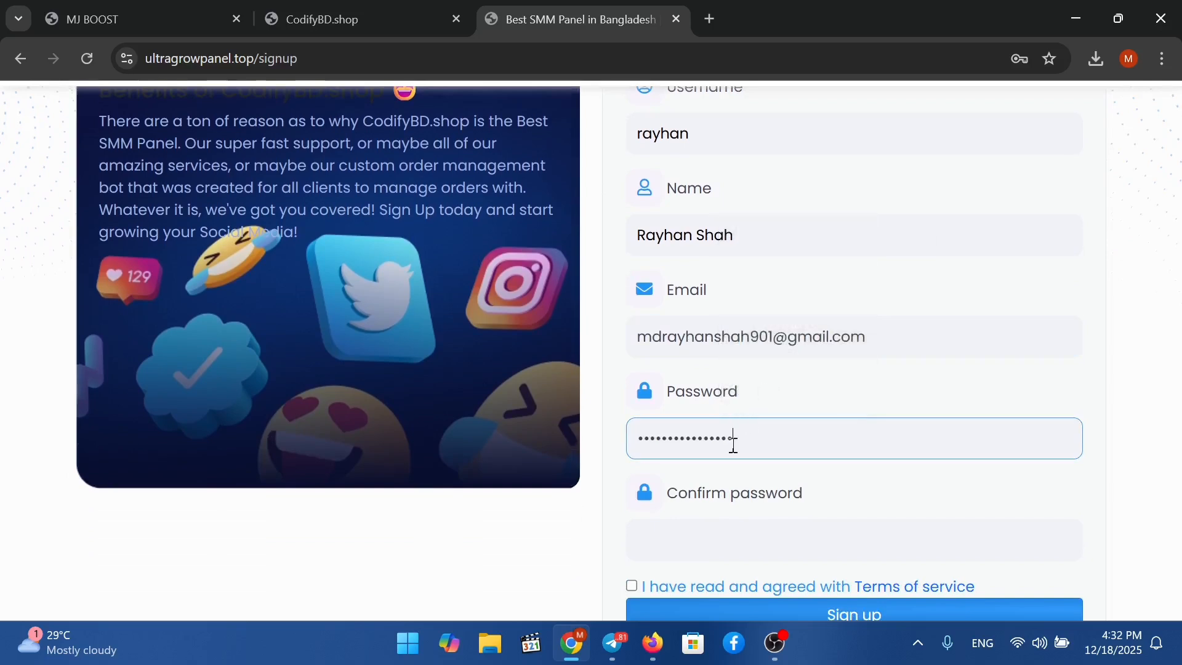
double_click(732, 443)
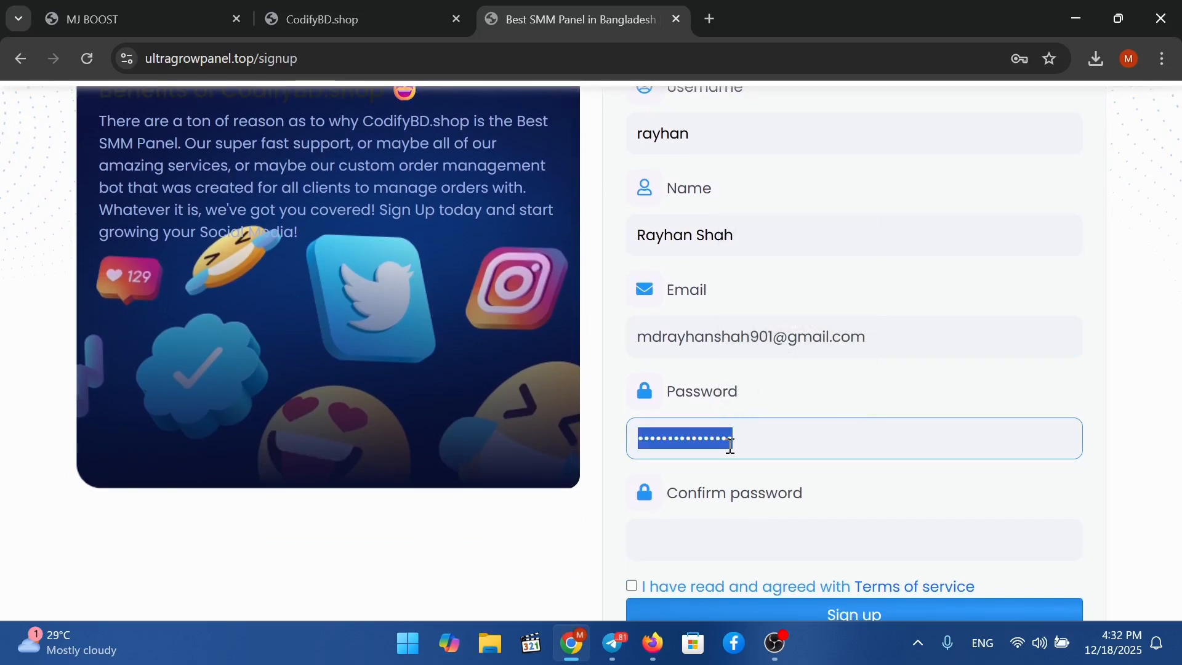
left_click(731, 444)
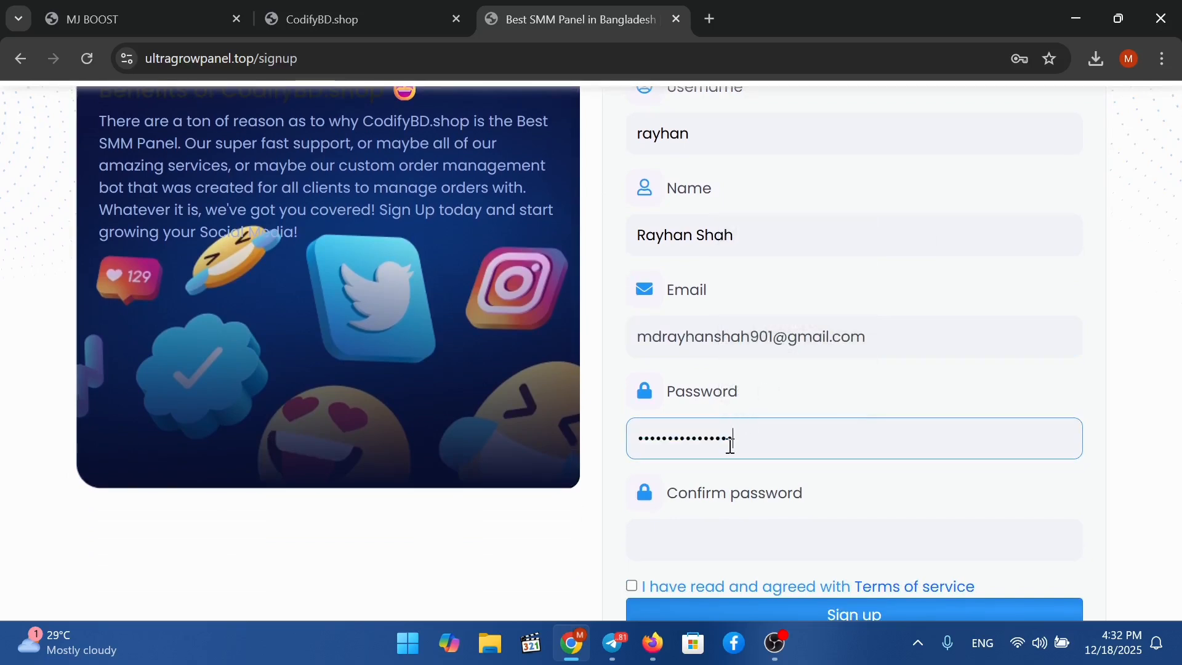
Confirm the password and tick the Terms of service checkbox.
left_click(737, 525)
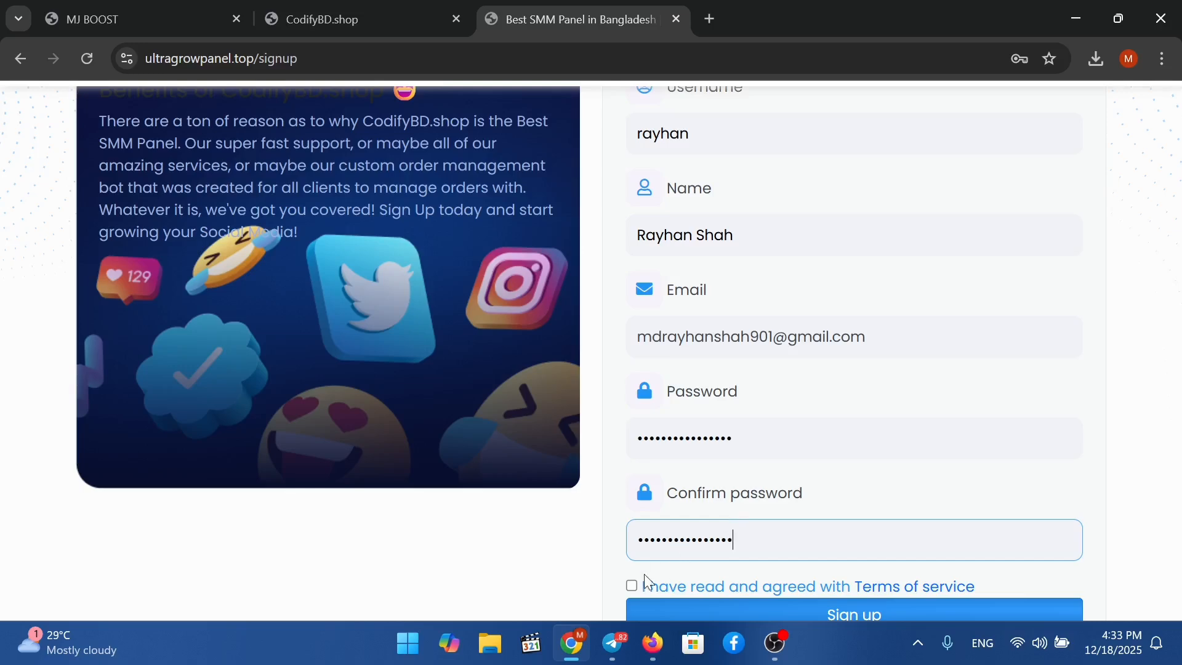
left_click(632, 587)
scroll(665, 572, "down", 3)
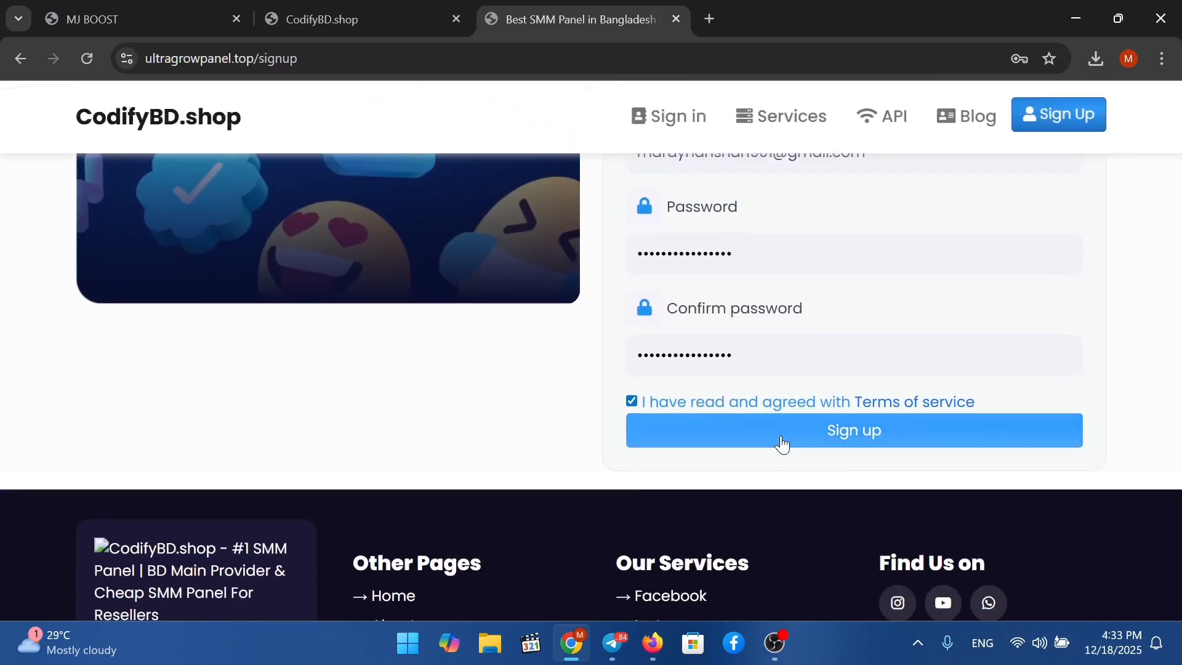
Finish the sign-up and check the MJ BOOST integrations and ultragrowpanel admin tabs.
scroll(694, 370, "down", 4)
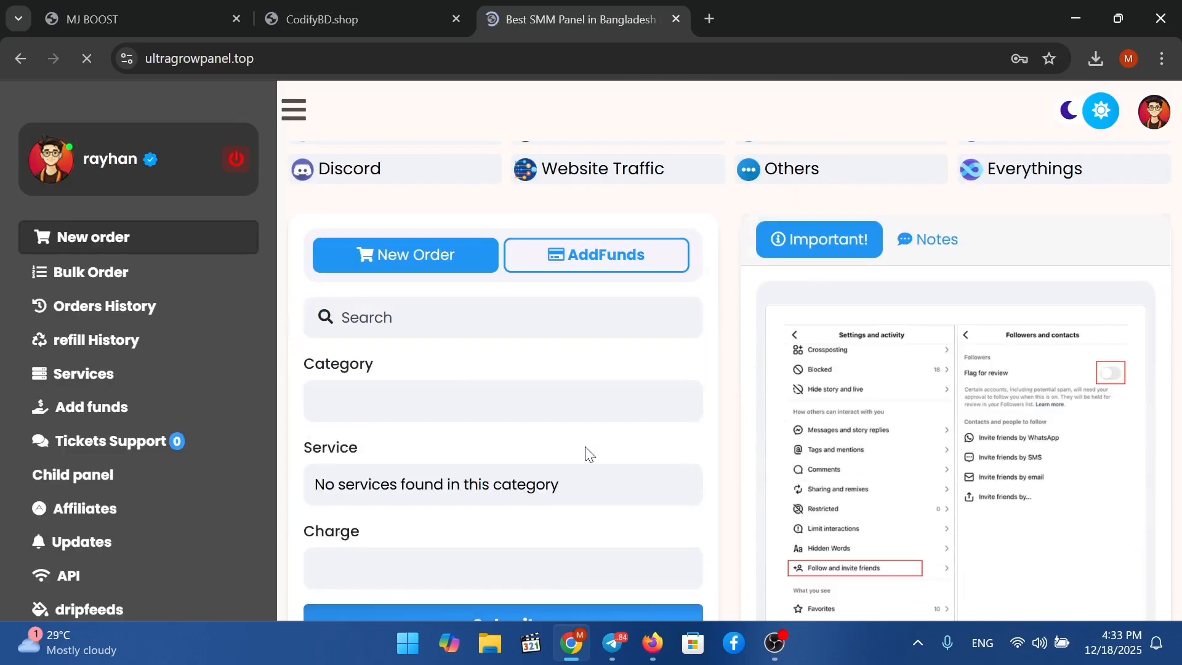
scroll(486, 467, "up", 4)
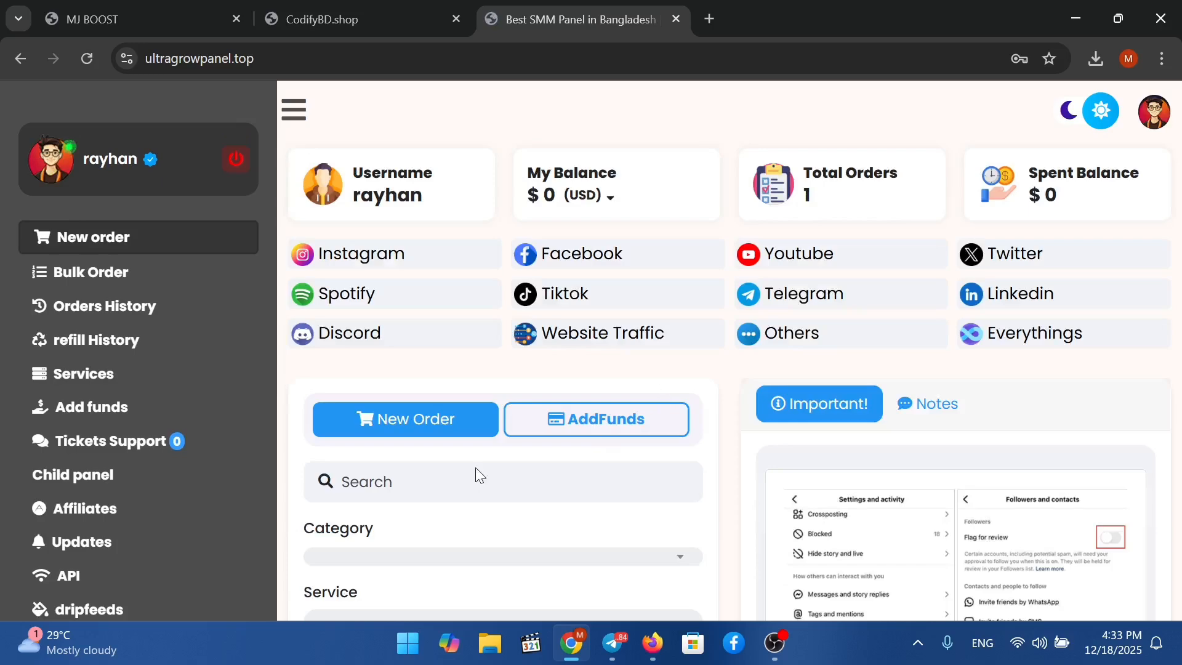
left_click(216, 14)
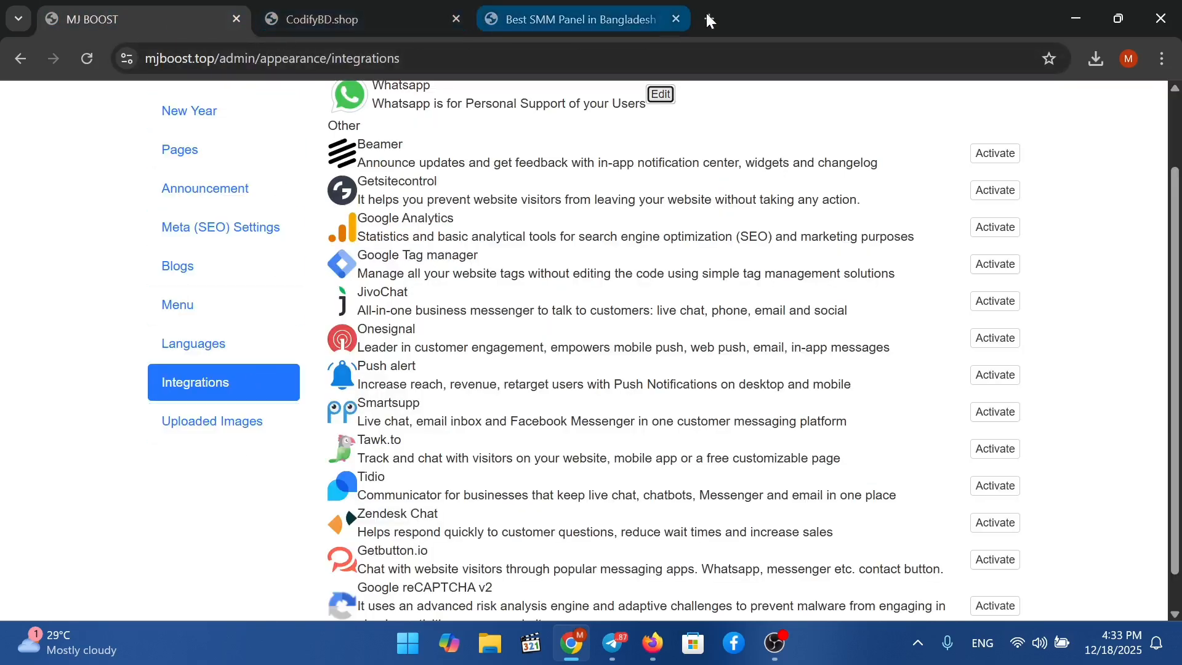
left_click(369, 22)
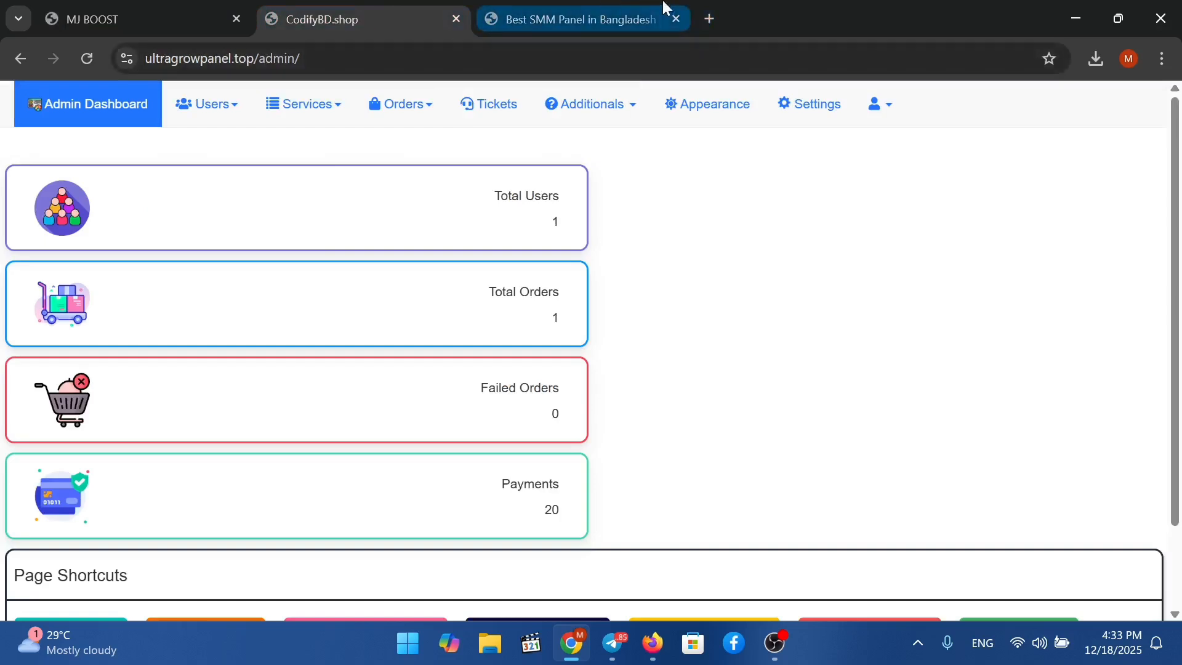
Open mjboost.top in a new tab, then return to the ultragrowpanel admin dashboard.
left_click(706, 19)
left_click(677, 58)
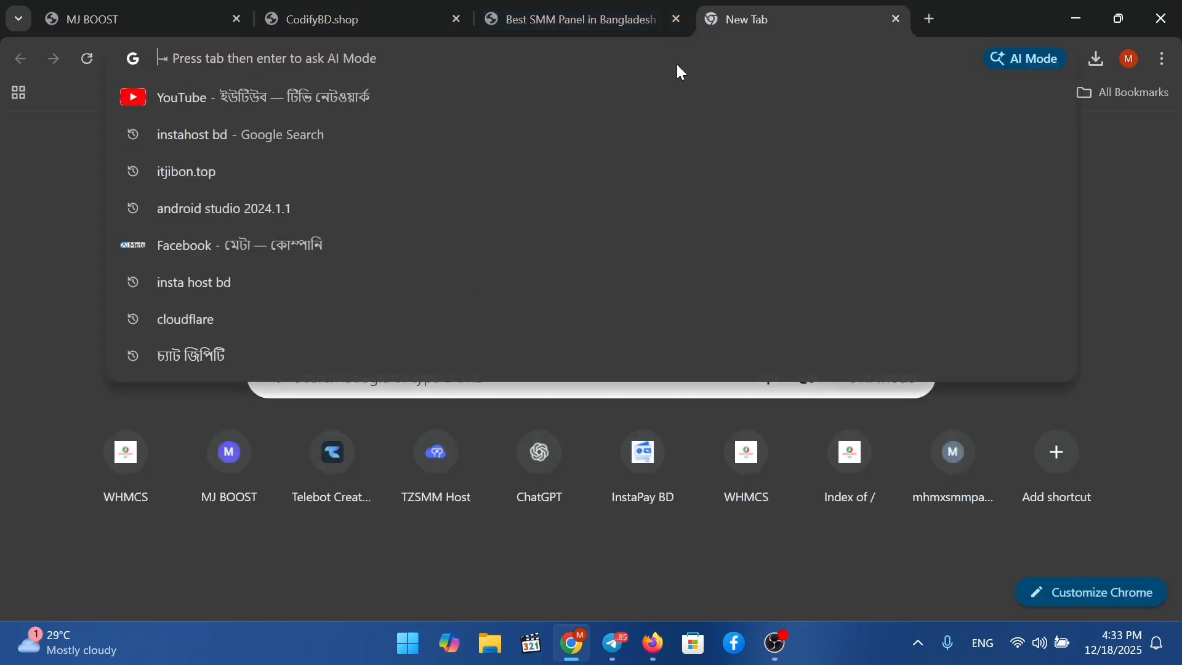
type("m")
key("Return")
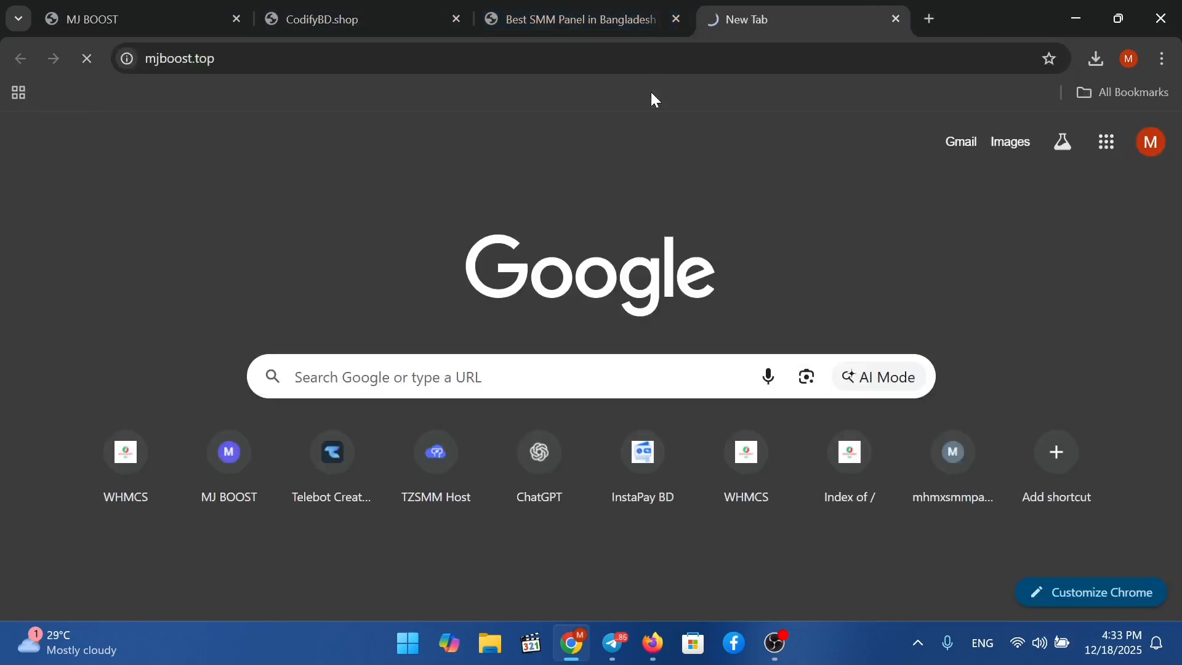
scroll(698, 180, "down", 1)
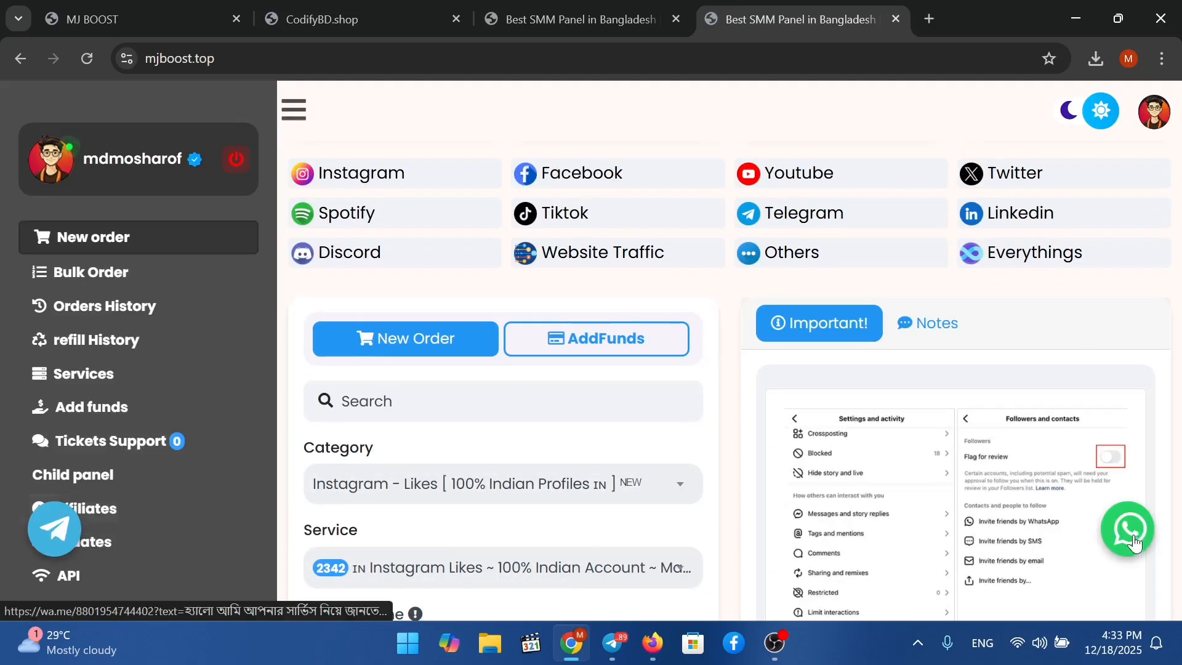
scroll(704, 296, "up", 1)
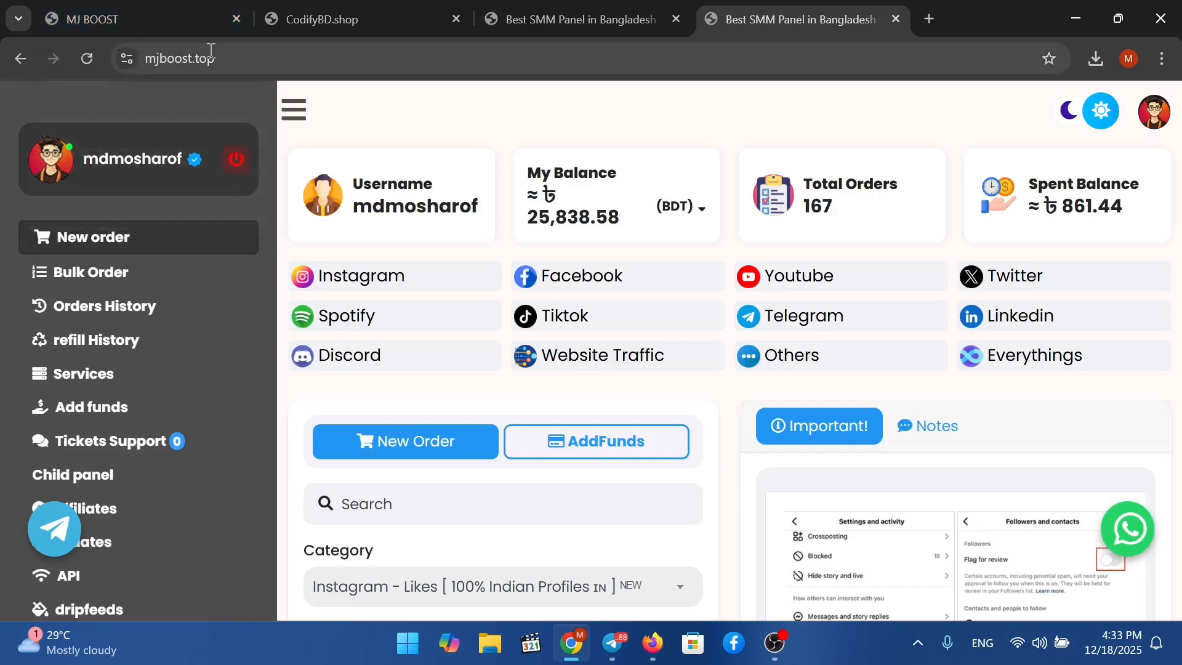
left_click(314, 31)
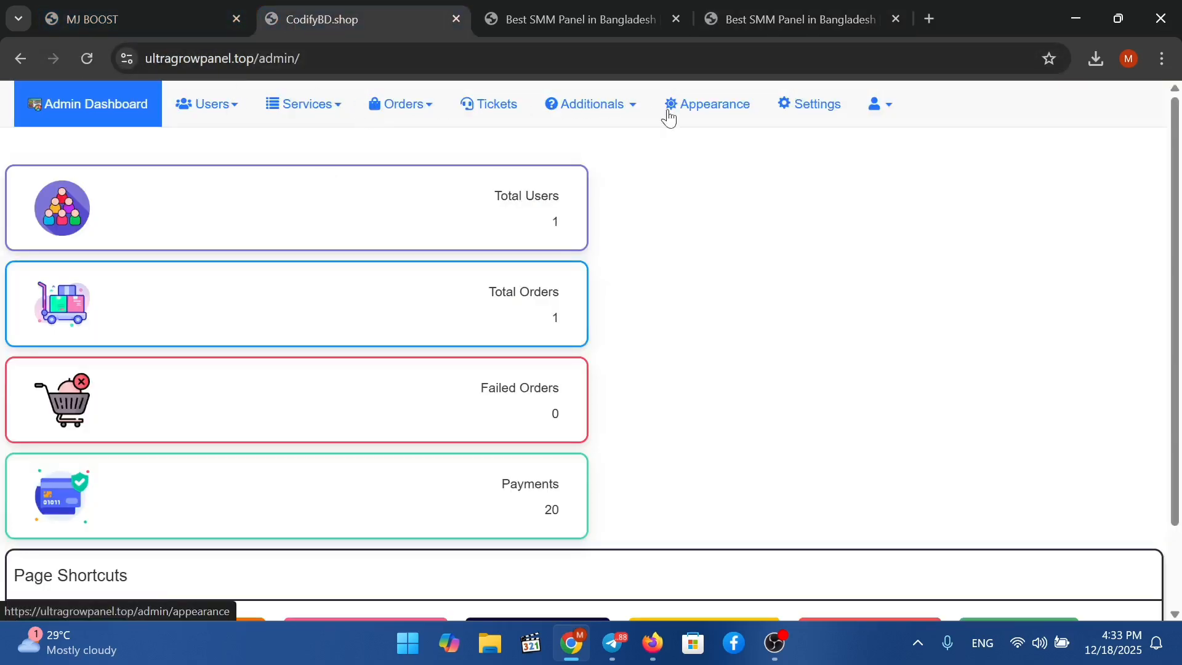
Go from General settings to the Appearance section's Integrations list.
left_click(800, 104)
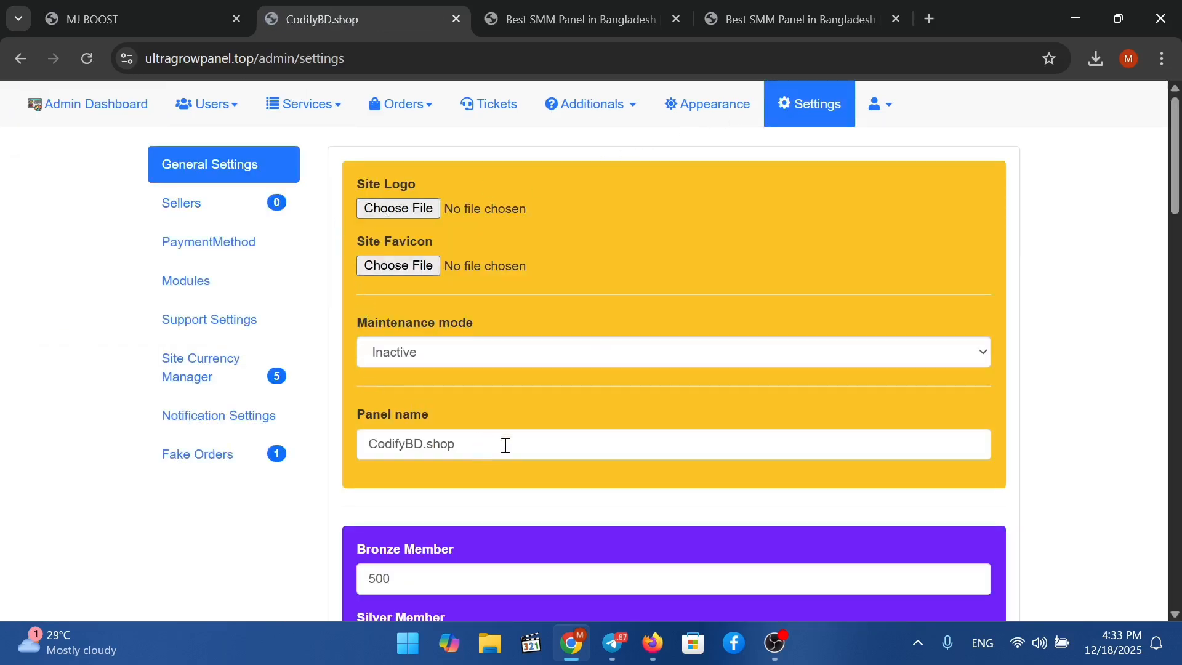
left_click(698, 115)
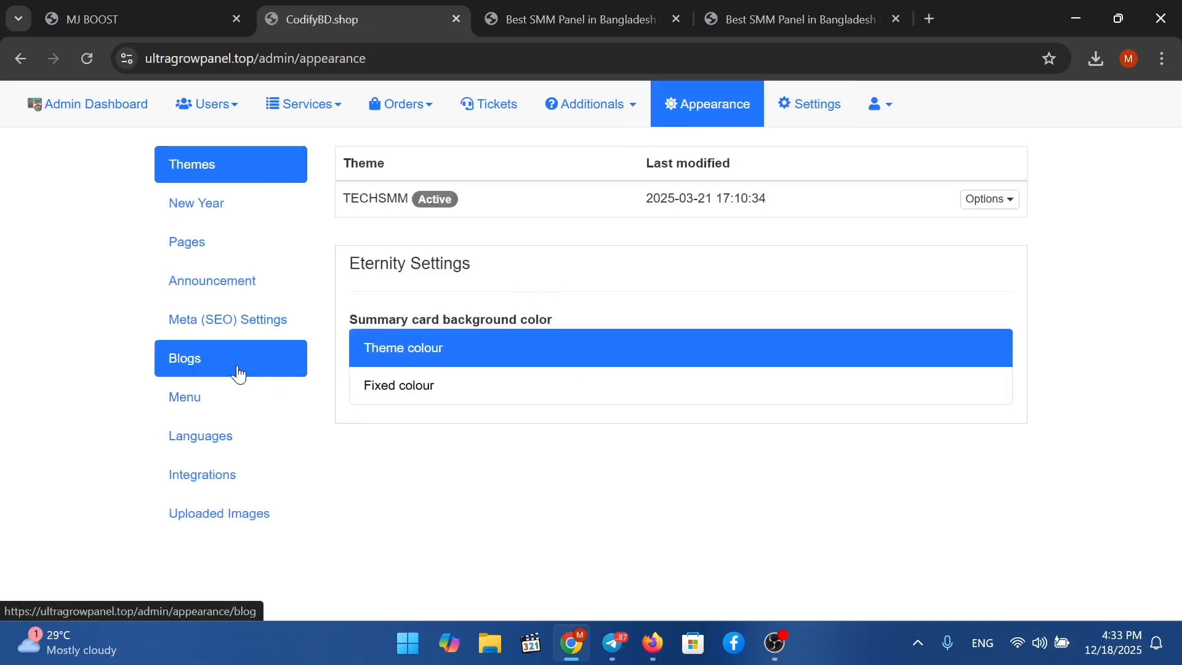
left_click(230, 476)
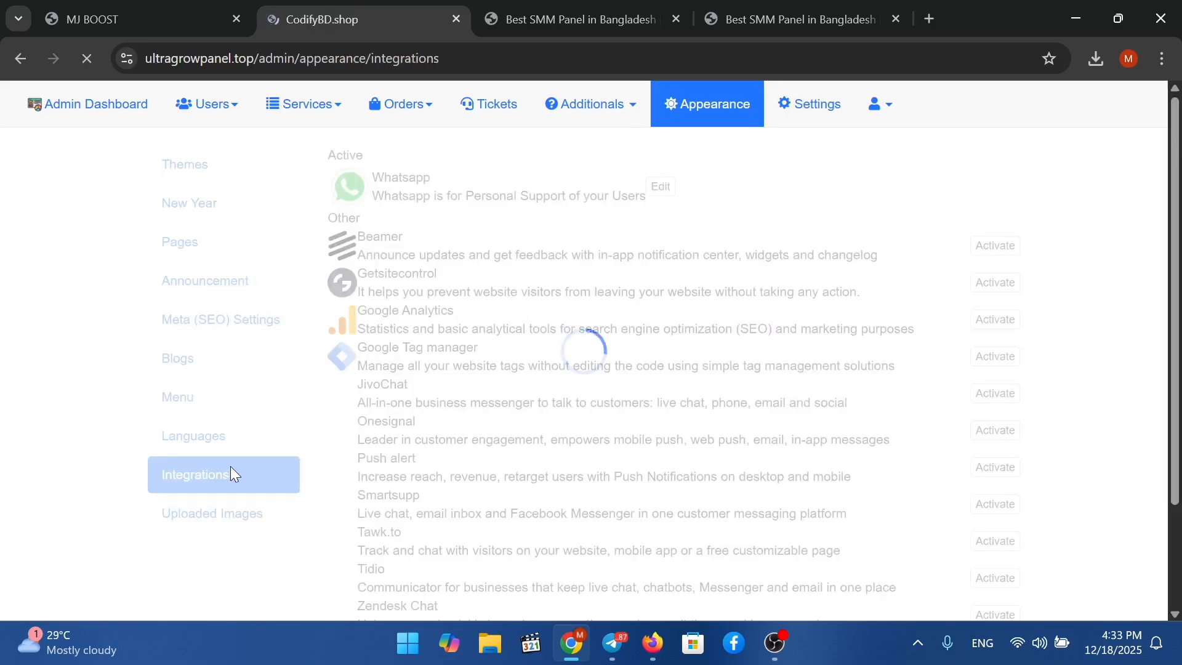
Inspect the WhatsApp integration's empty code area, reopening its editor once, then move to MJ BOOST.
left_click(660, 187)
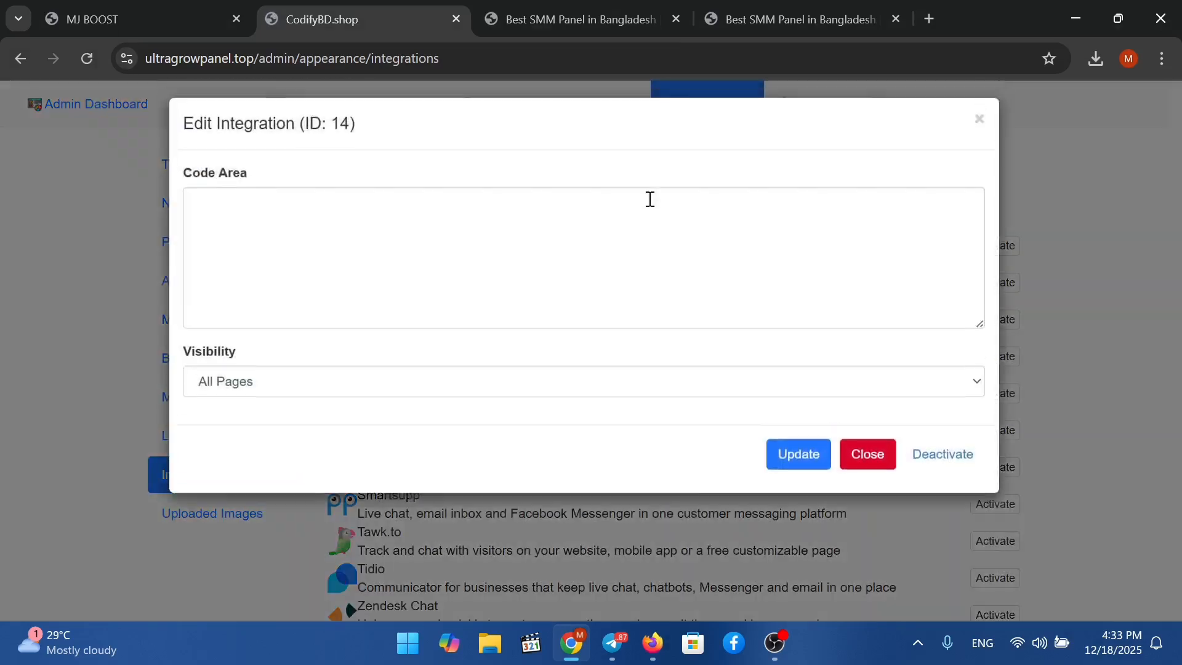
left_click(348, 241)
left_click(870, 459)
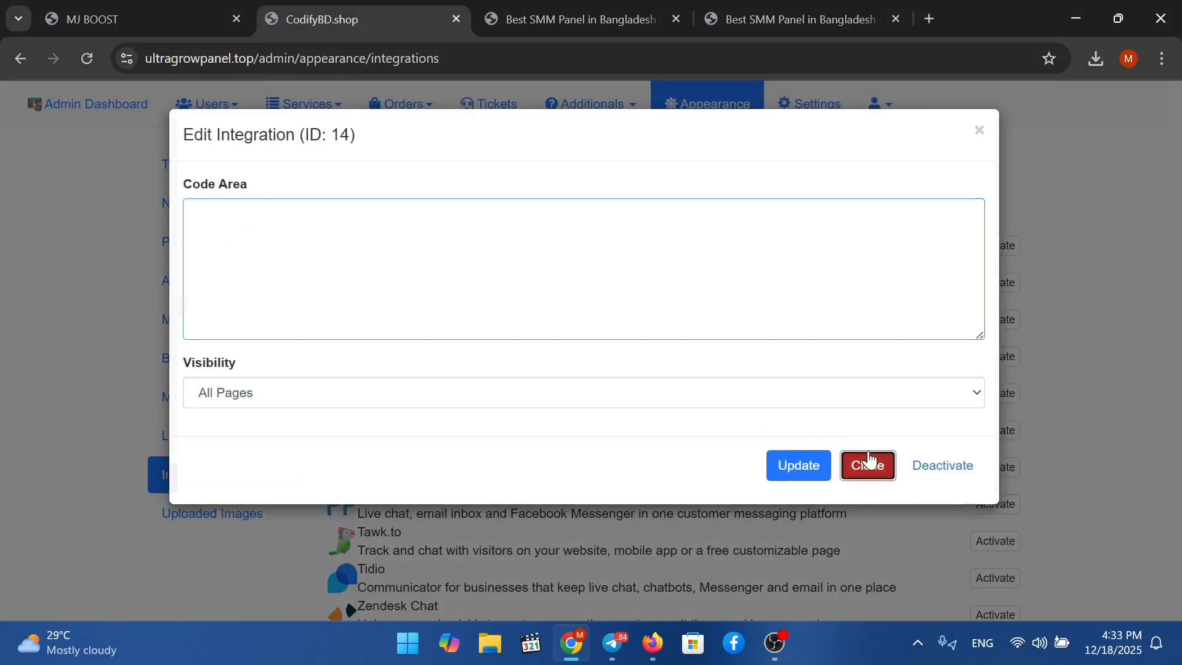
left_click(659, 188)
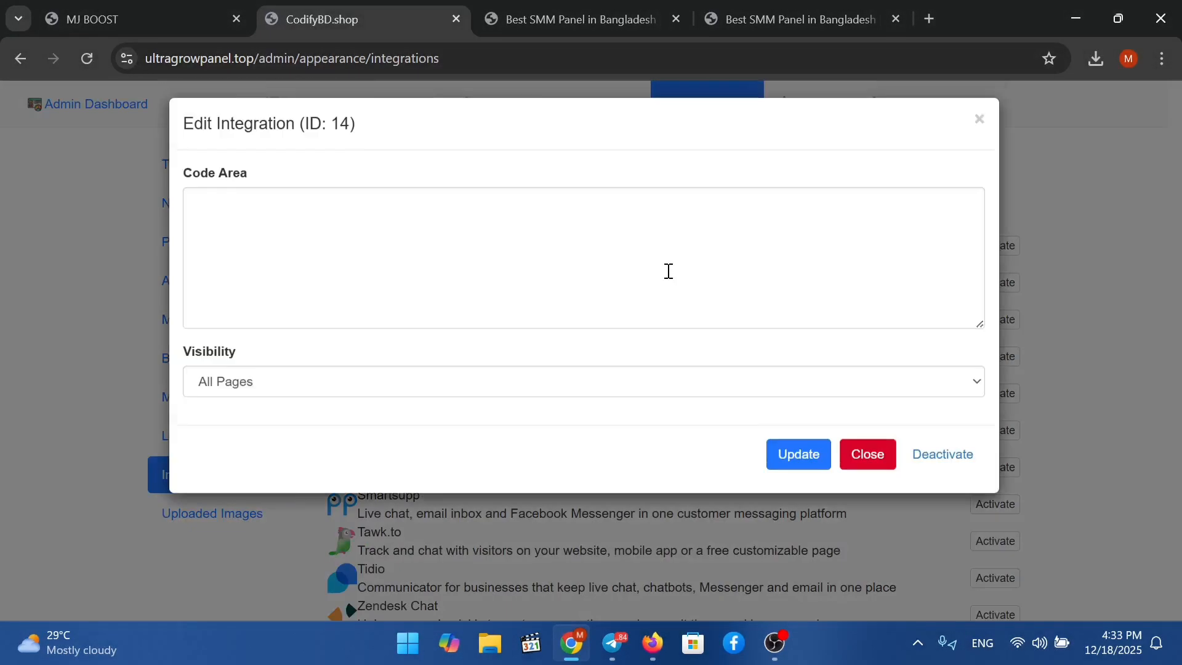
left_click(516, 284)
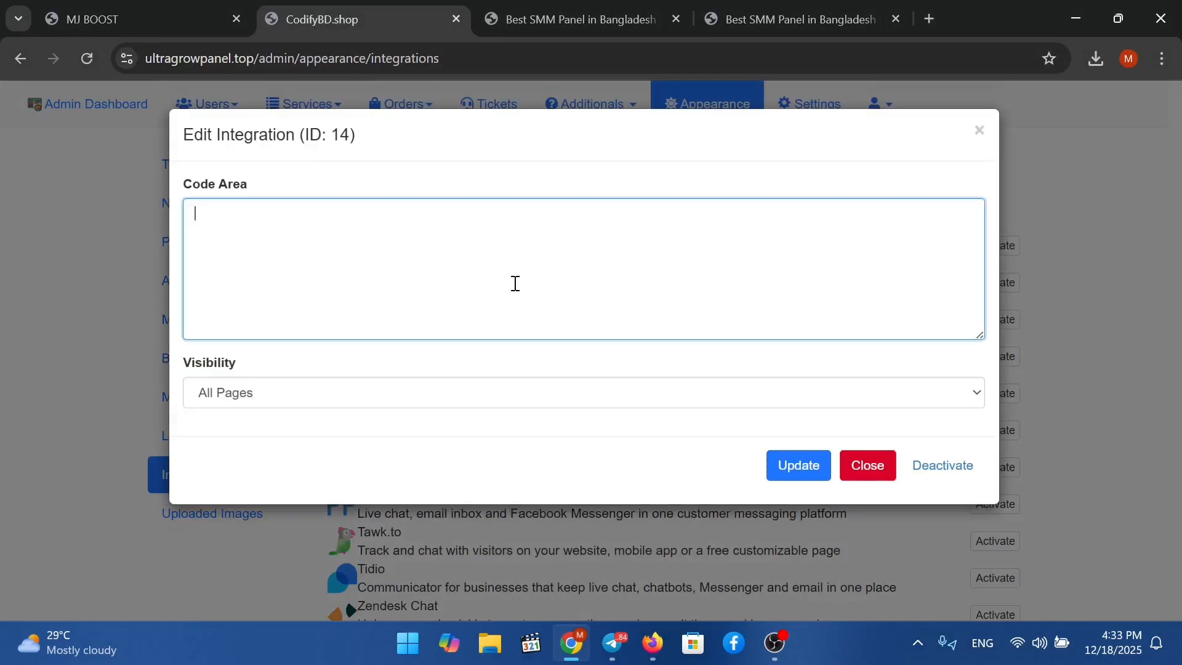
left_click(774, 21)
Select all of the floating-button code in MJ BOOST's WhatsApp integration.
left_click(165, 27)
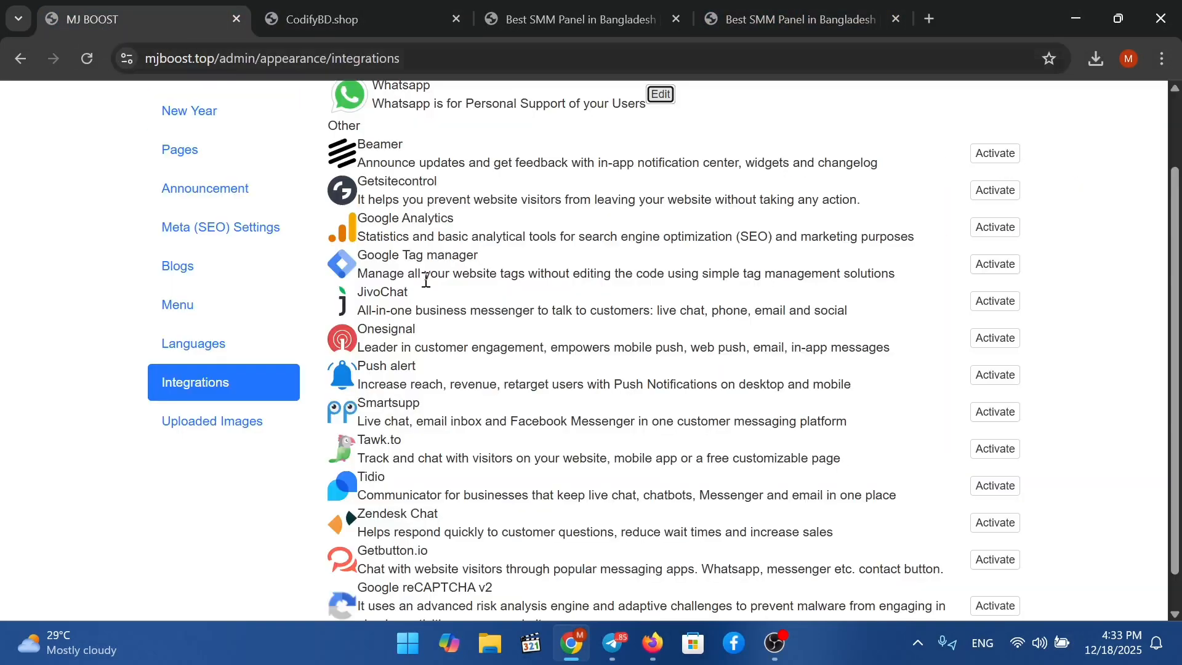
scroll(832, 157, "up", 2)
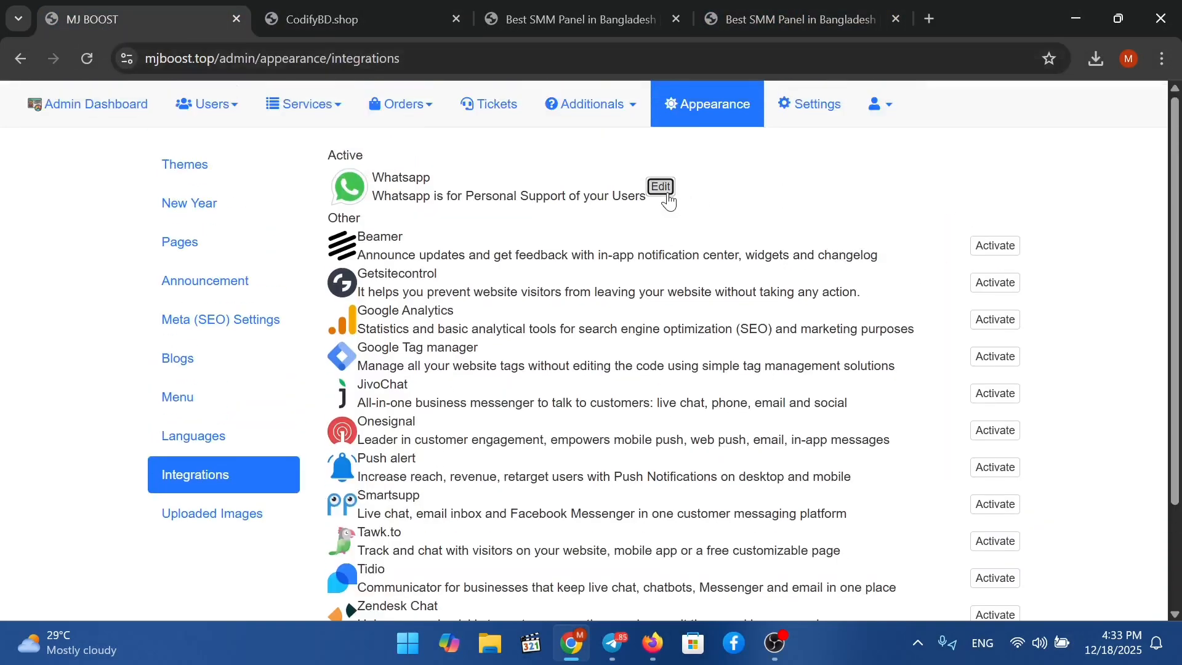
left_click(660, 189)
left_click(580, 250)
key("ctrl+a")
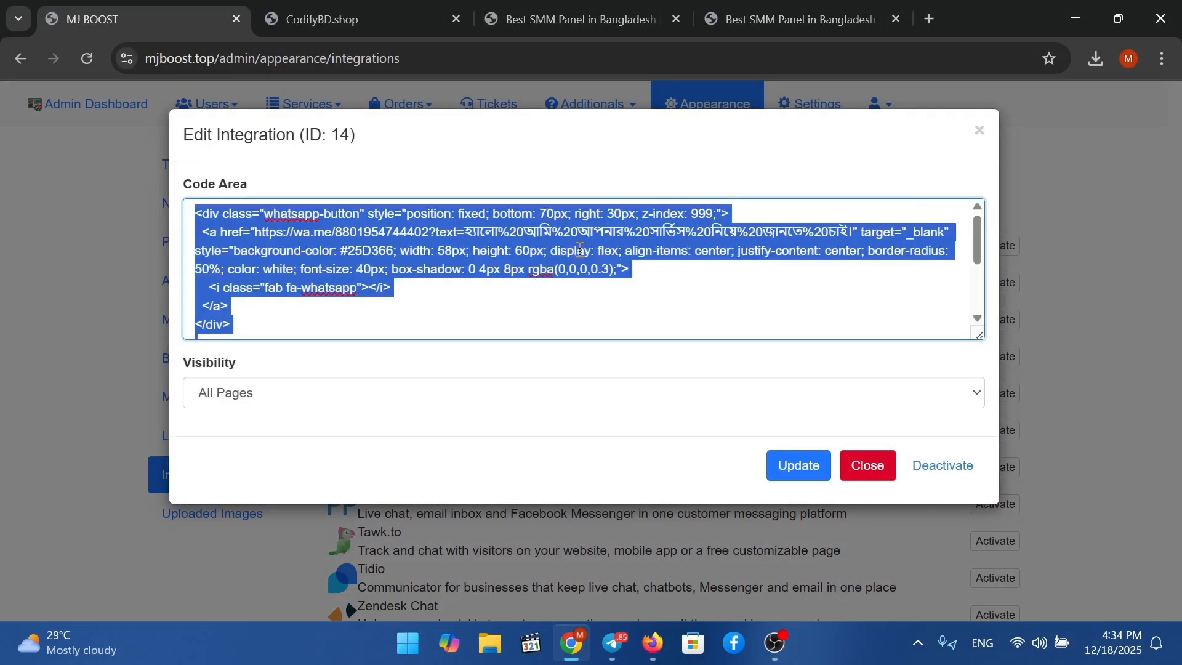
Paste the WhatsApp and Telegram button code into ultragrowpanel's WhatsApp integration and save it.
left_click(747, 13)
left_click(562, 13)
left_click(387, 8)
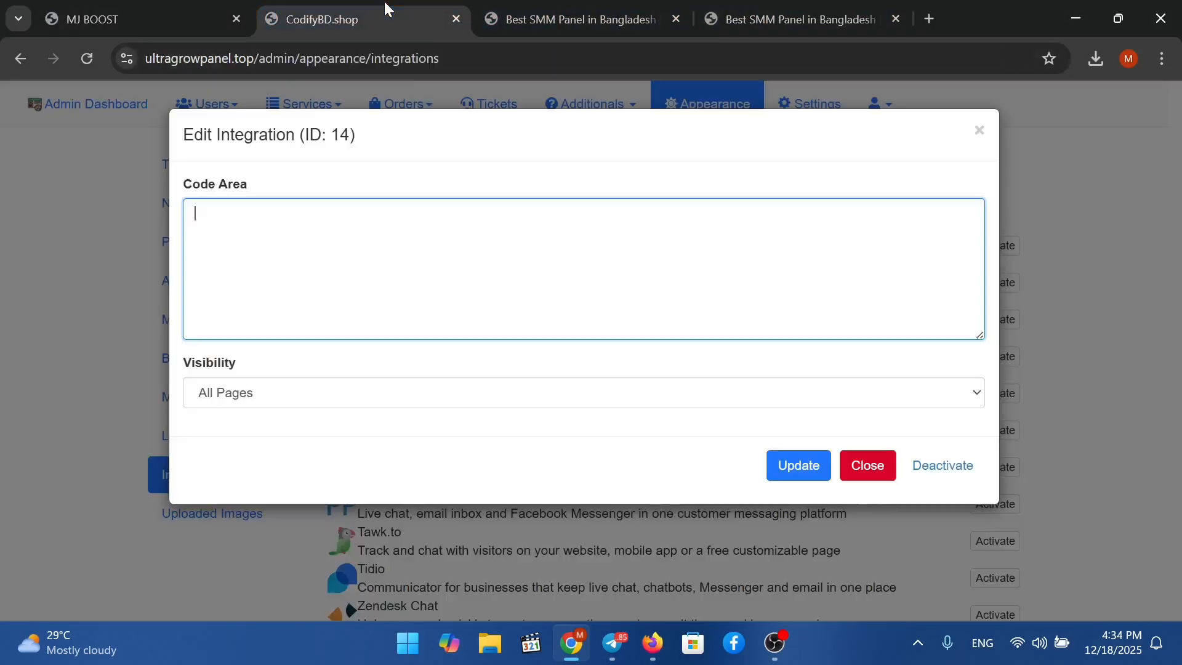
key("ctrl+v")
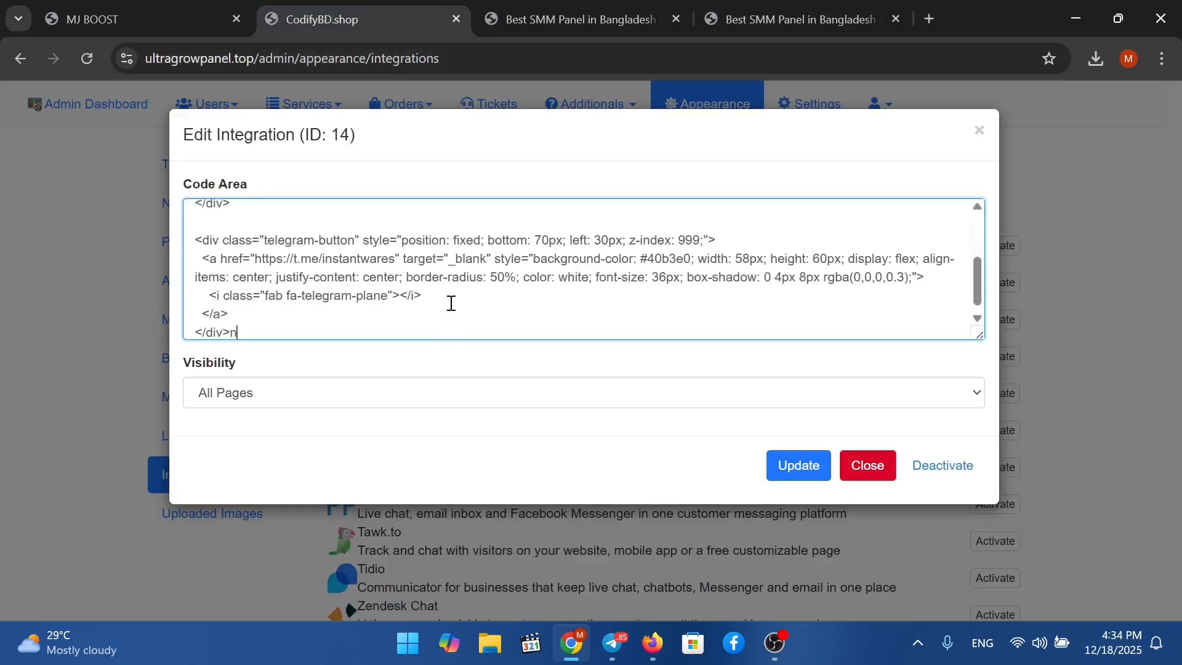
scroll(453, 298, "up", 2)
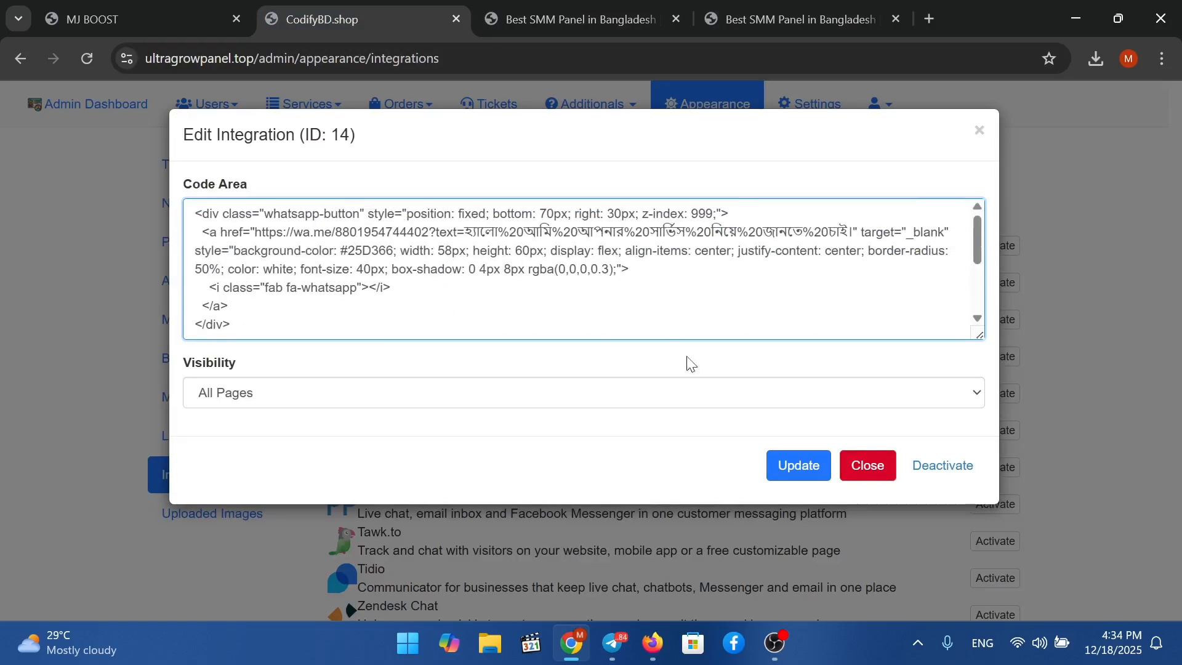
left_click(785, 483)
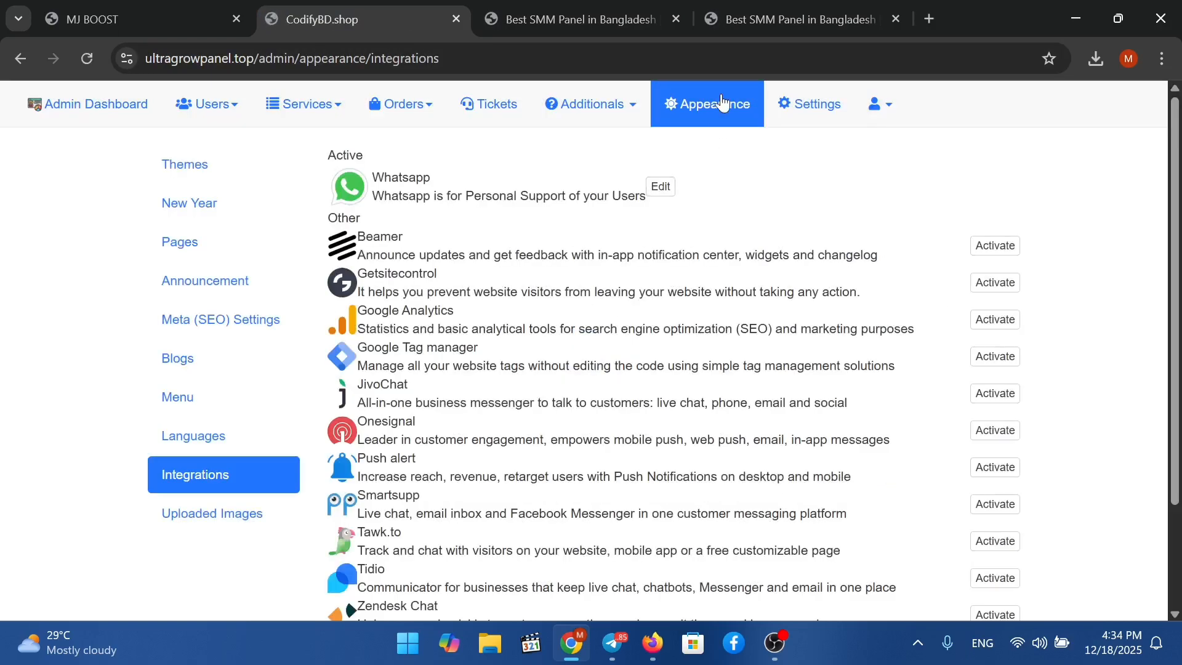
left_click(750, 22)
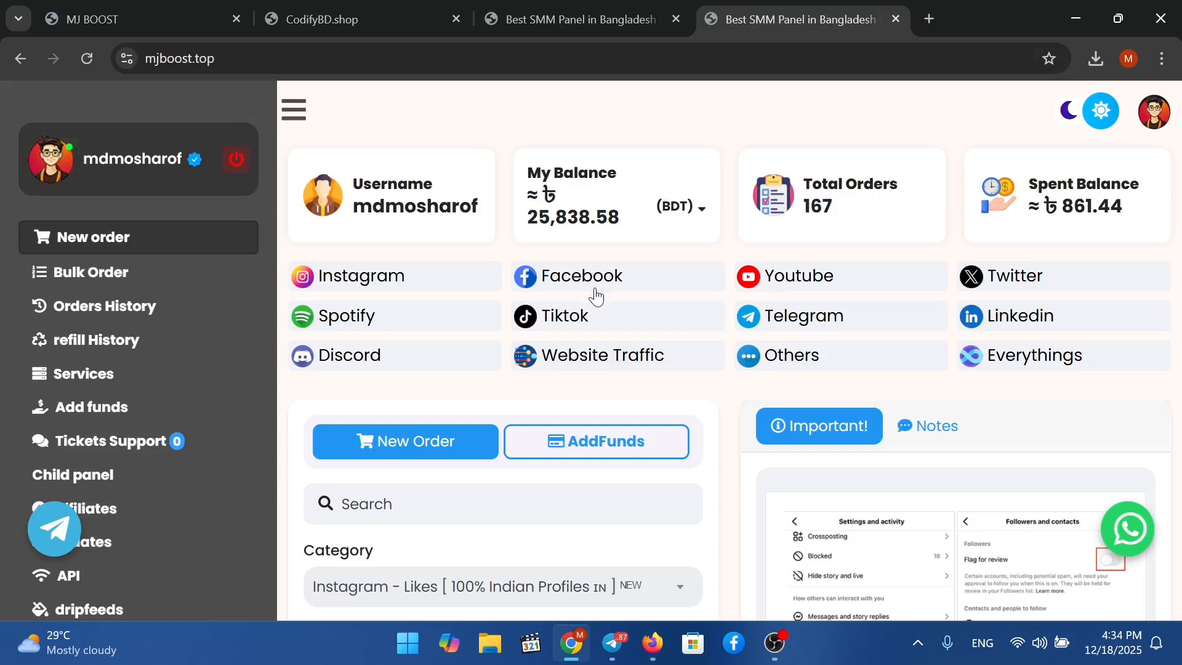
Reload the Ultra Grow Panel user dashboard to show the chat buttons, then return to admin integrations.
left_click(548, 19)
right_click(522, 187)
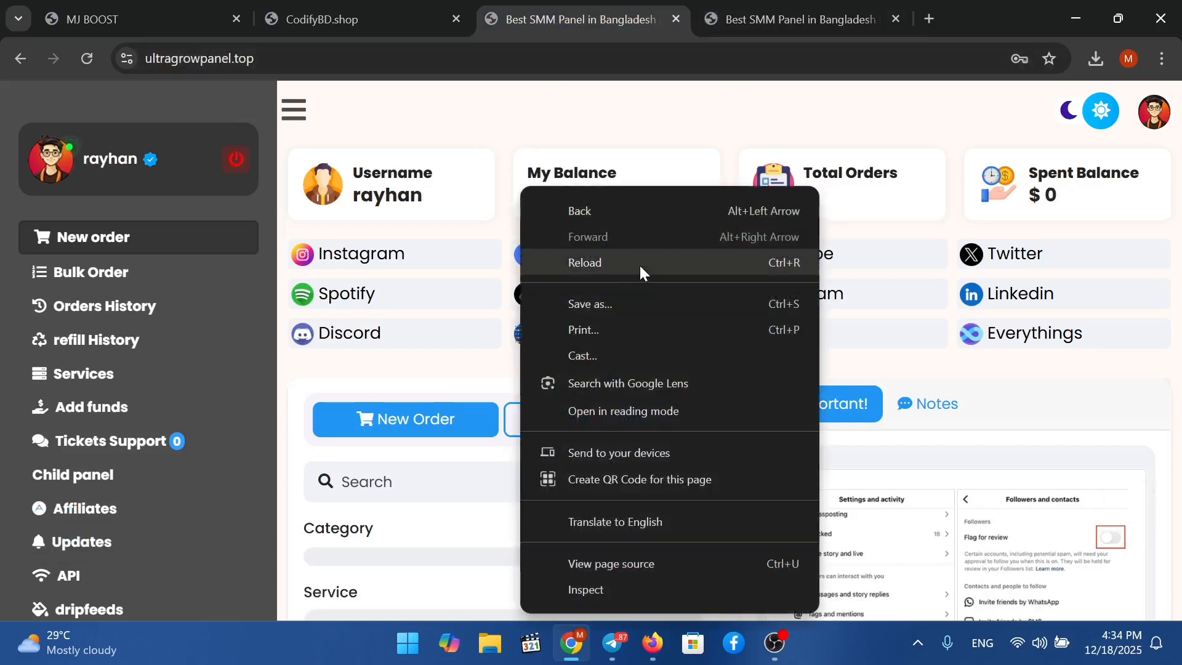
left_click(641, 265)
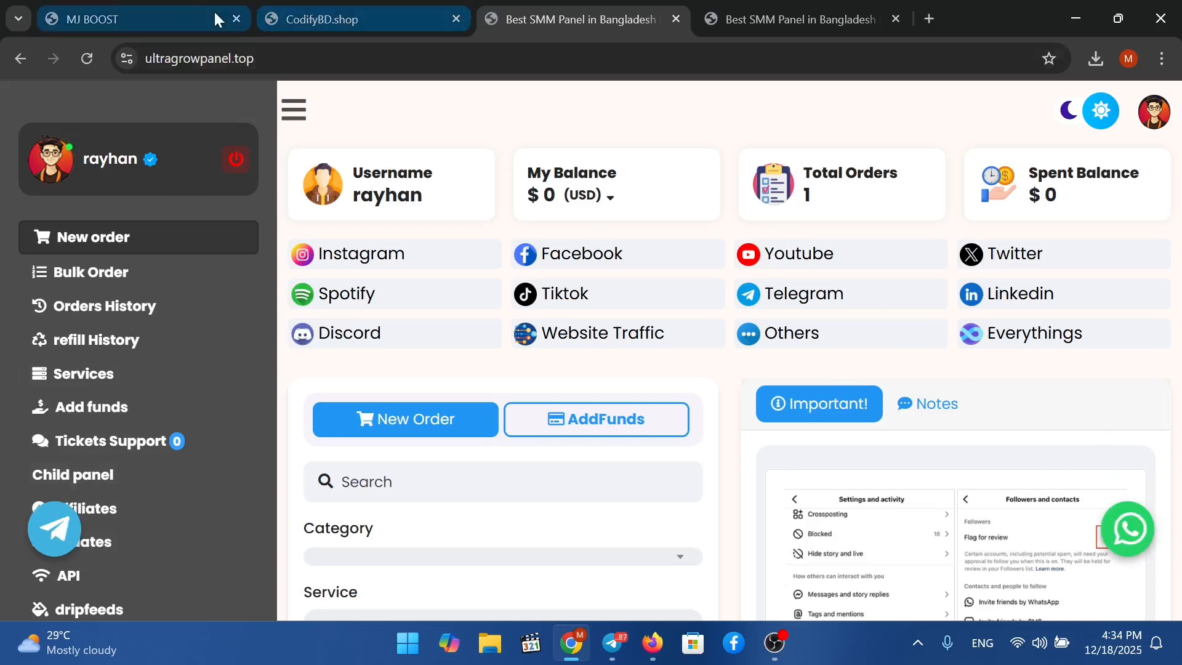
left_click(362, 22)
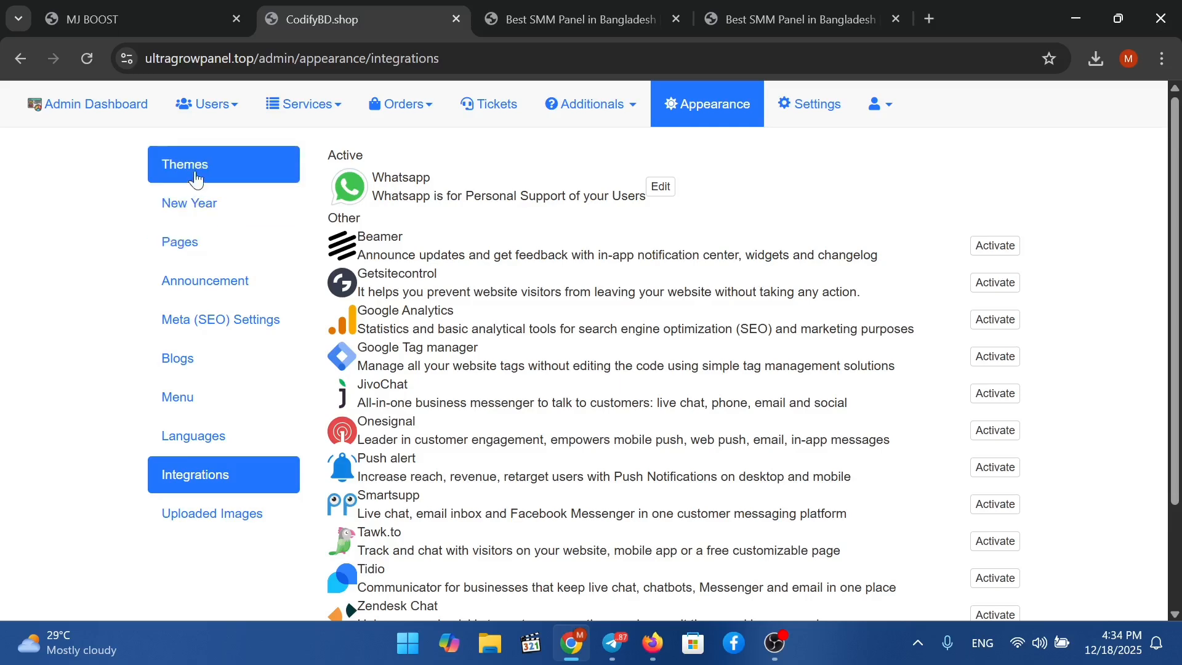
Change the panel name from CodifyBD.shop to 'Ultra Grow Panel' and update the settings.
left_click(800, 106)
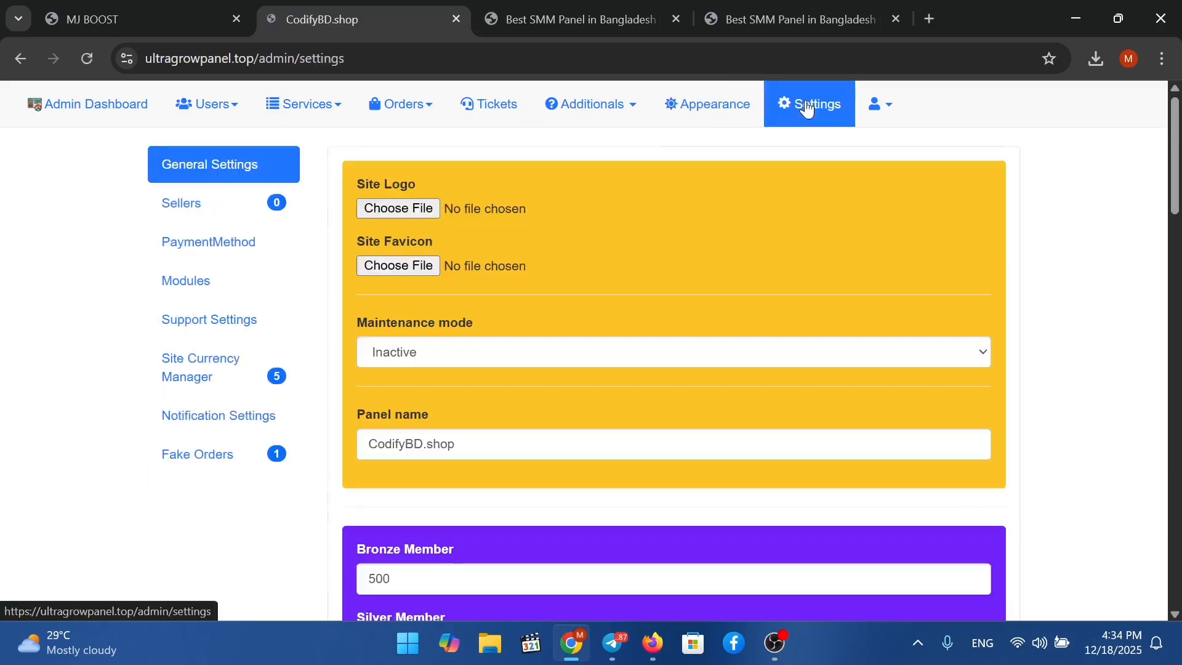
scroll(457, 308, "down", 4)
left_click(547, 168)
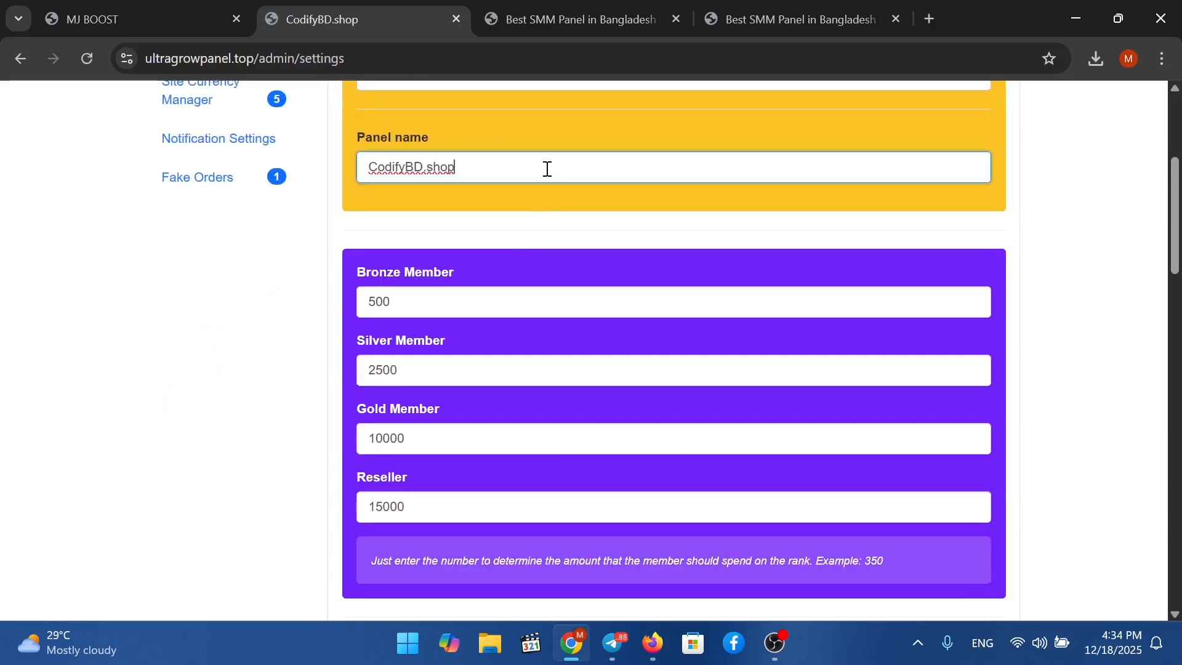
key("BackSpace")
key("BackSpace")
key("BackSpace")
key("BackSpace")
key("BackSpace")
key("BackSpace")
key("BackSpace")
key("BackSpace")
key("BackSpace")
key("BackSpace")
key("BackSpace")
key("BackSpace")
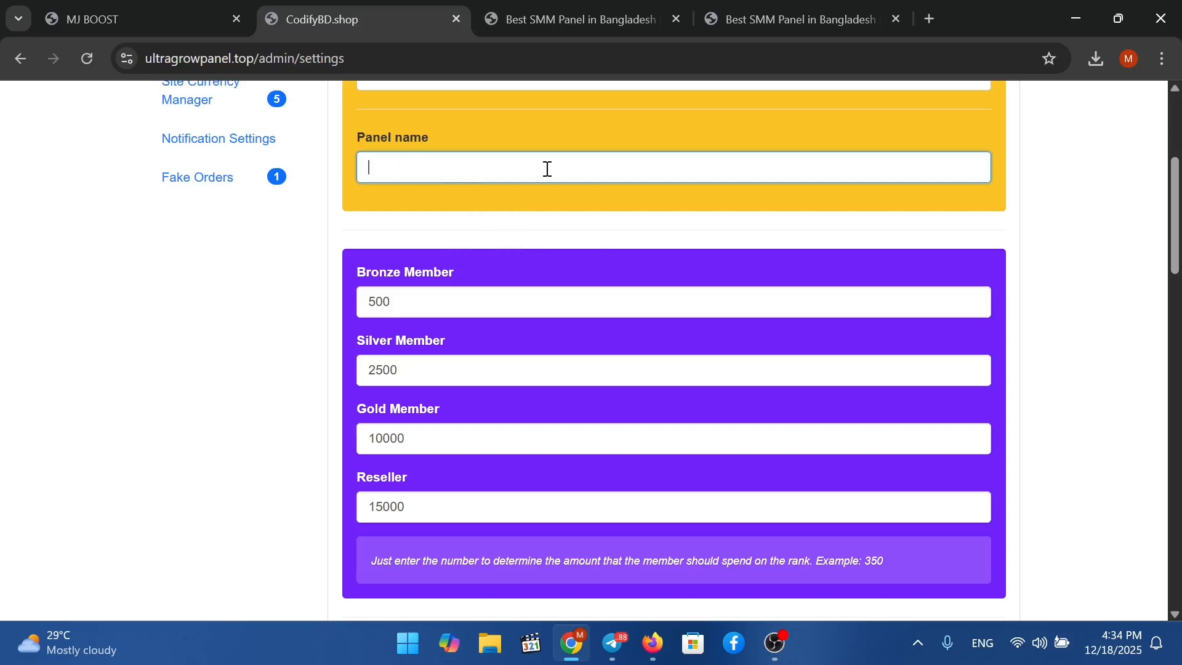
type("UL")
key("BackSpace")
key("BackSpace")
type("l")
scroll(548, 184, "down", 15)
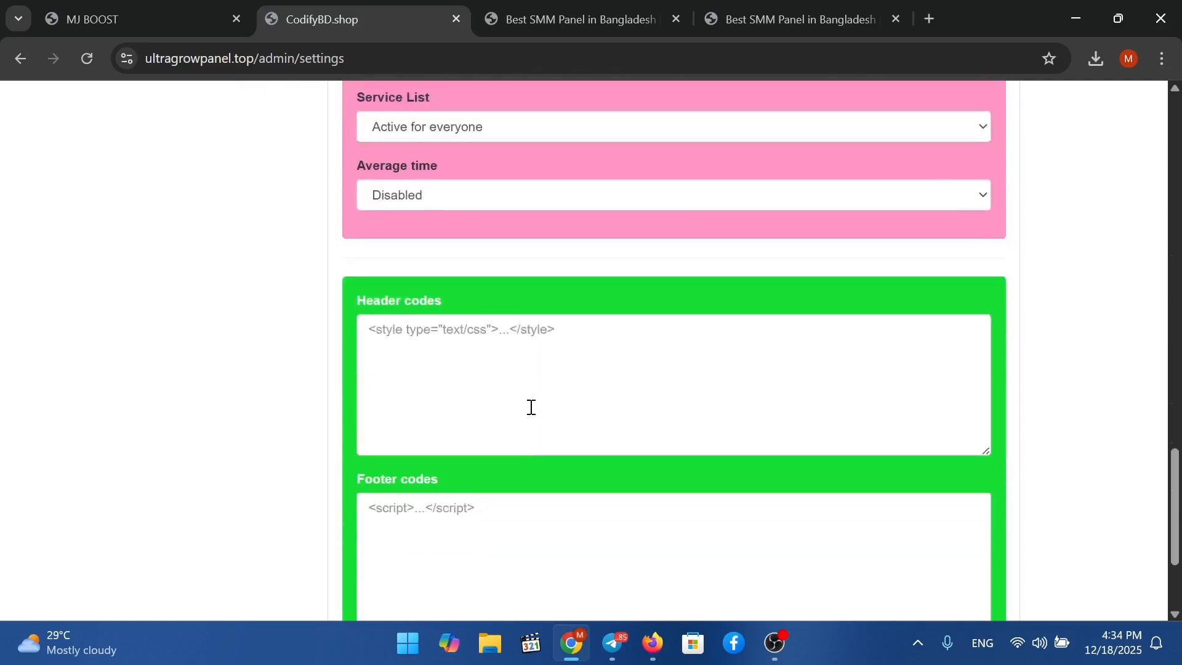
scroll(532, 407, "down", 3)
left_click(418, 537)
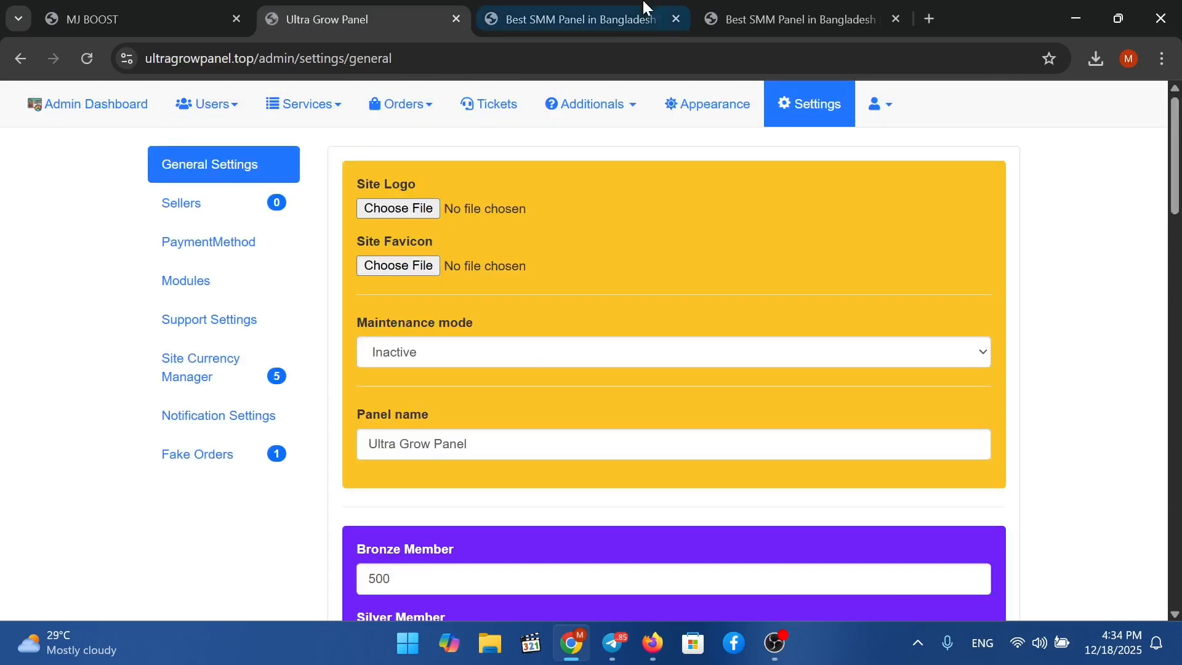
Reload the user site to confirm the new name, then open the empty Sellers provider list.
left_click(591, 17)
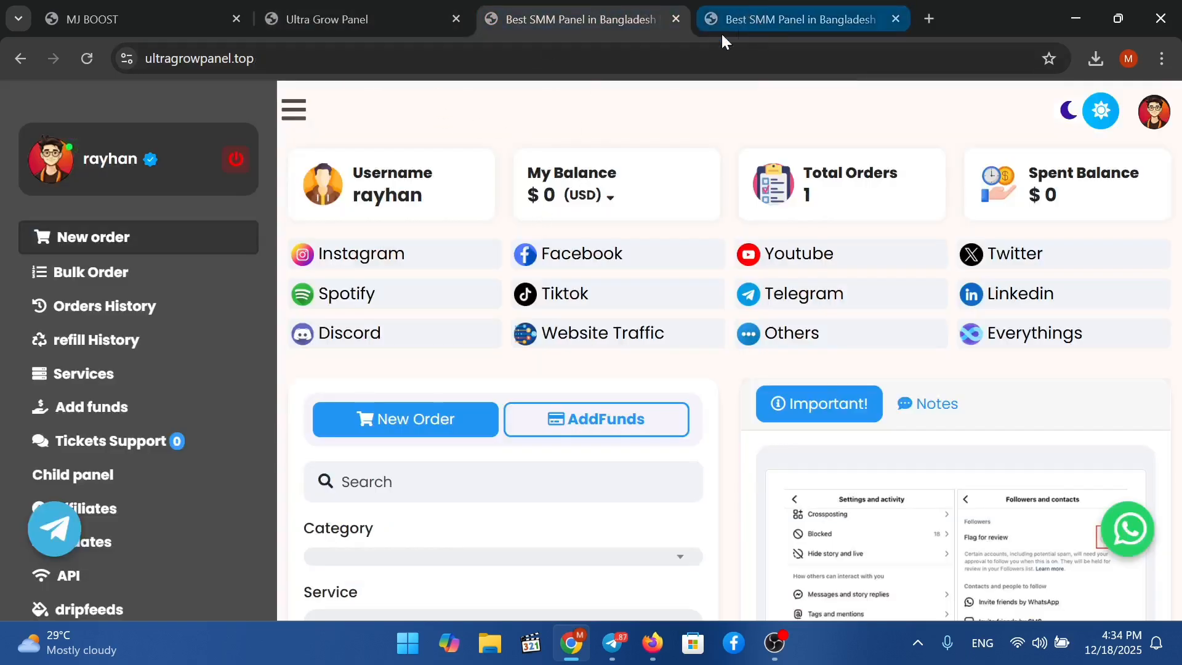
right_click(518, 89)
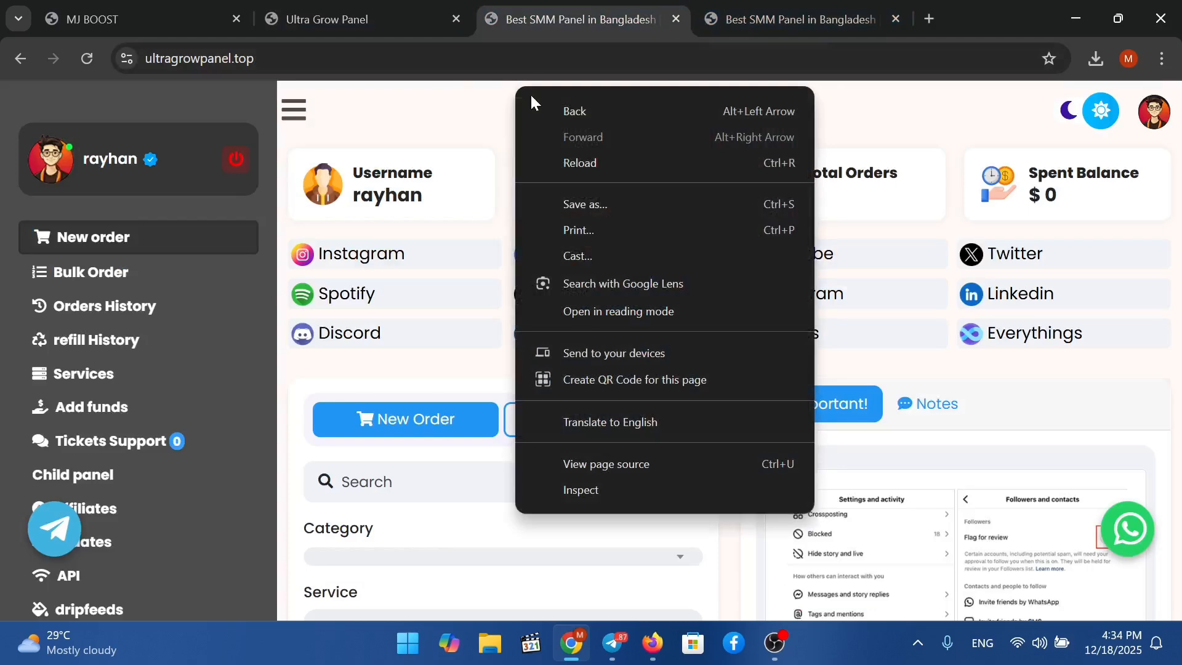
left_click(627, 164)
left_click(379, 28)
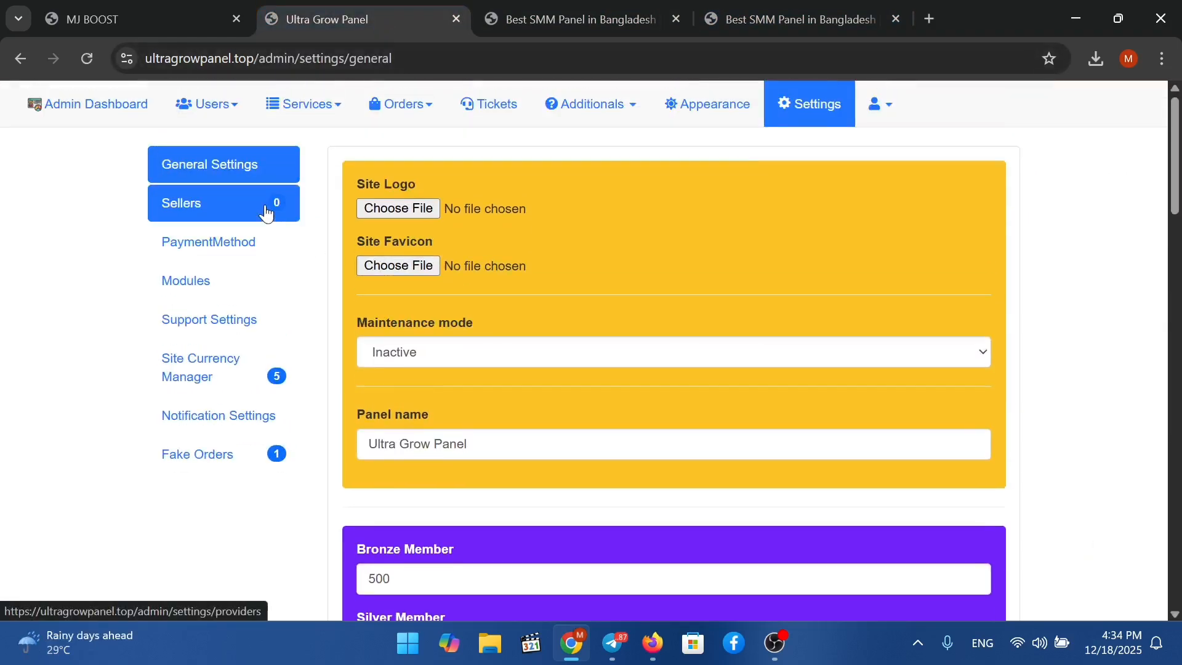
left_click(265, 206)
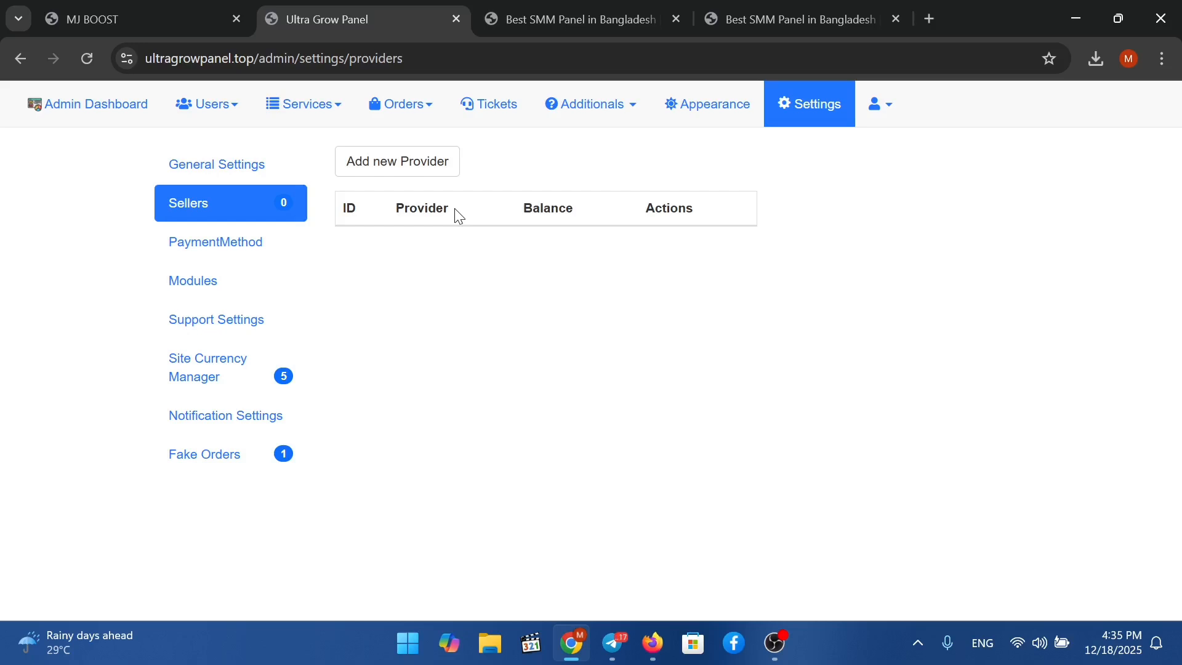
Open the Add New Provider form and click through its API URL, API key, username and password fields.
left_click(422, 177)
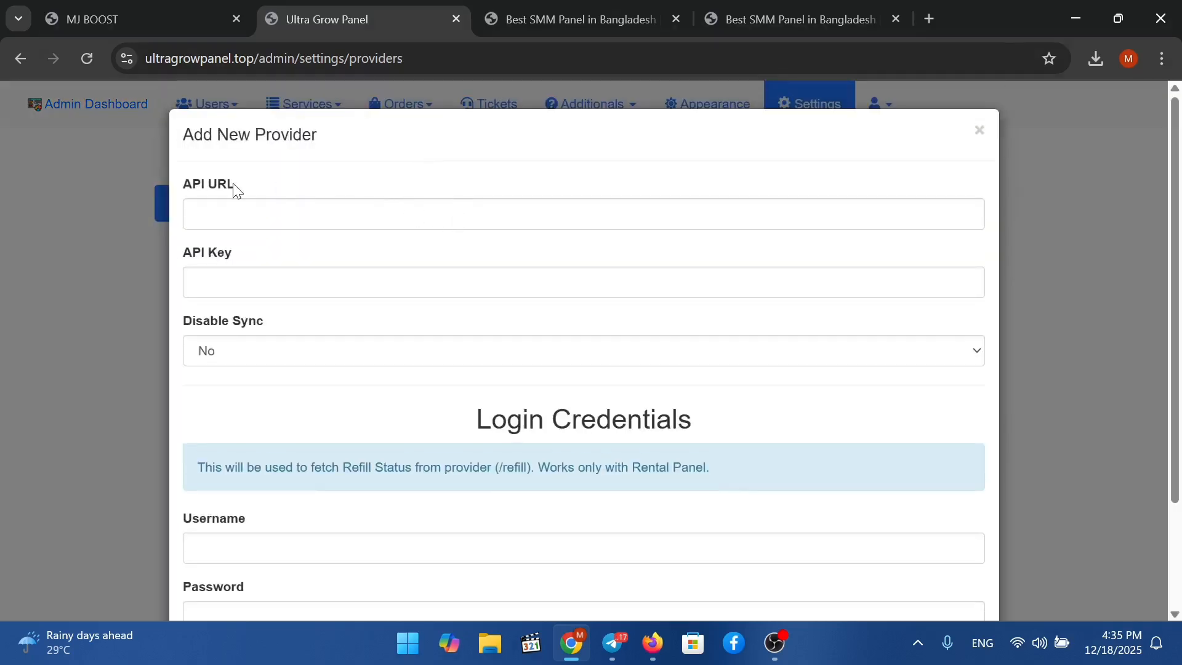
left_click(227, 202)
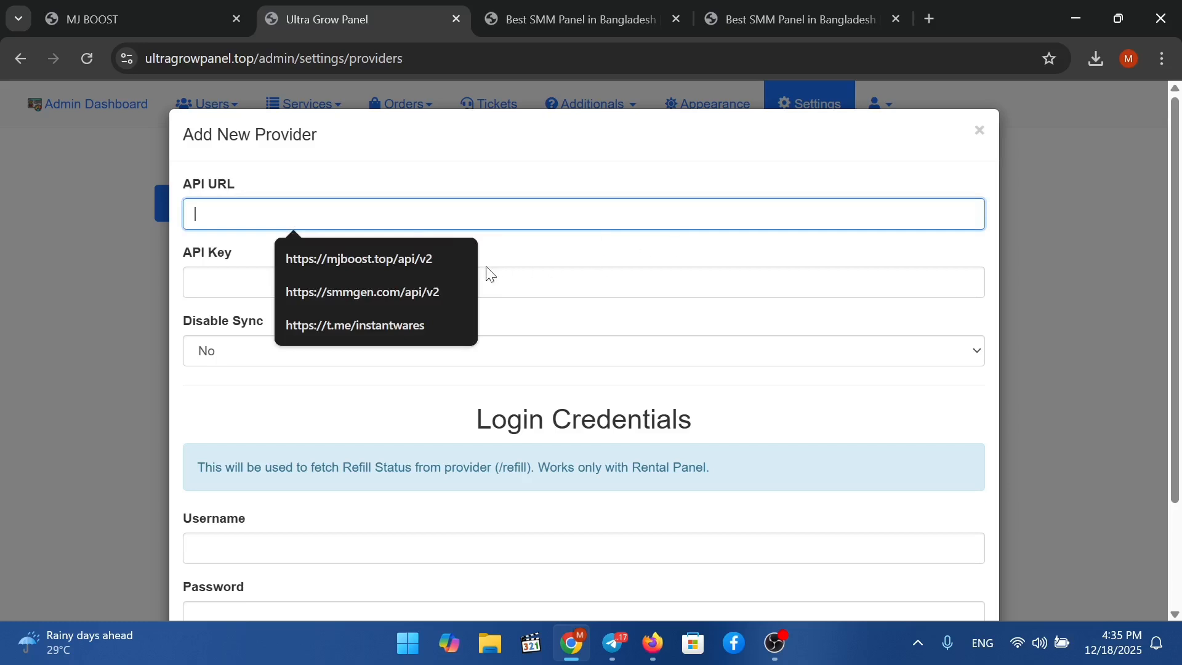
left_click(198, 276)
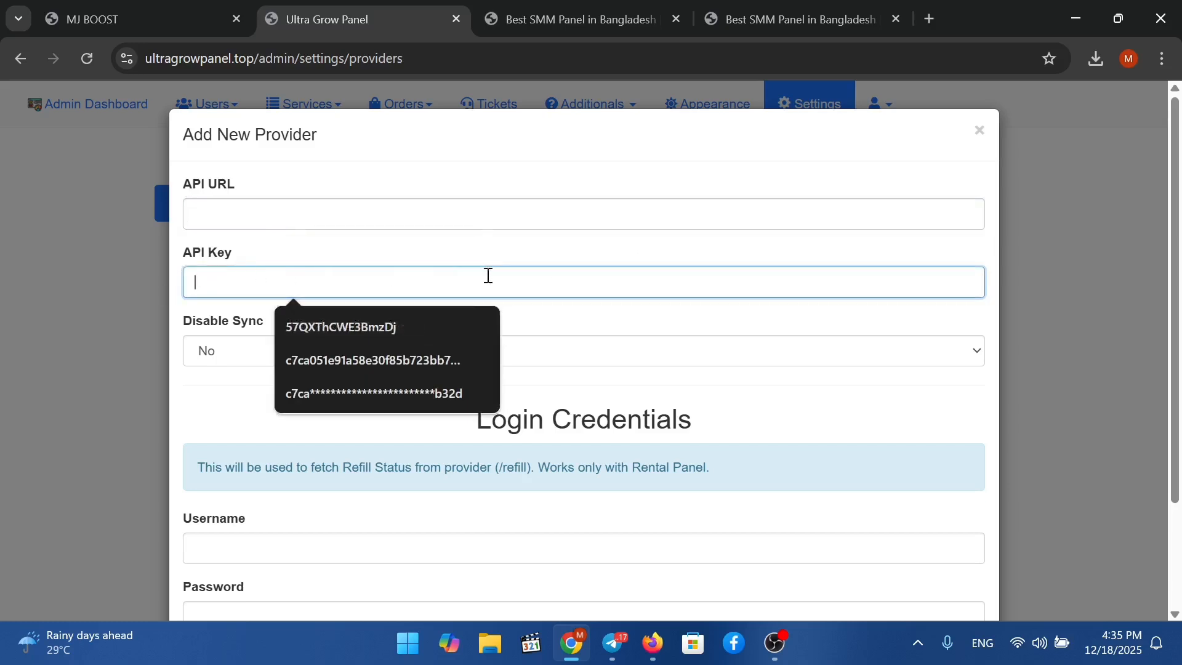
left_click(213, 394)
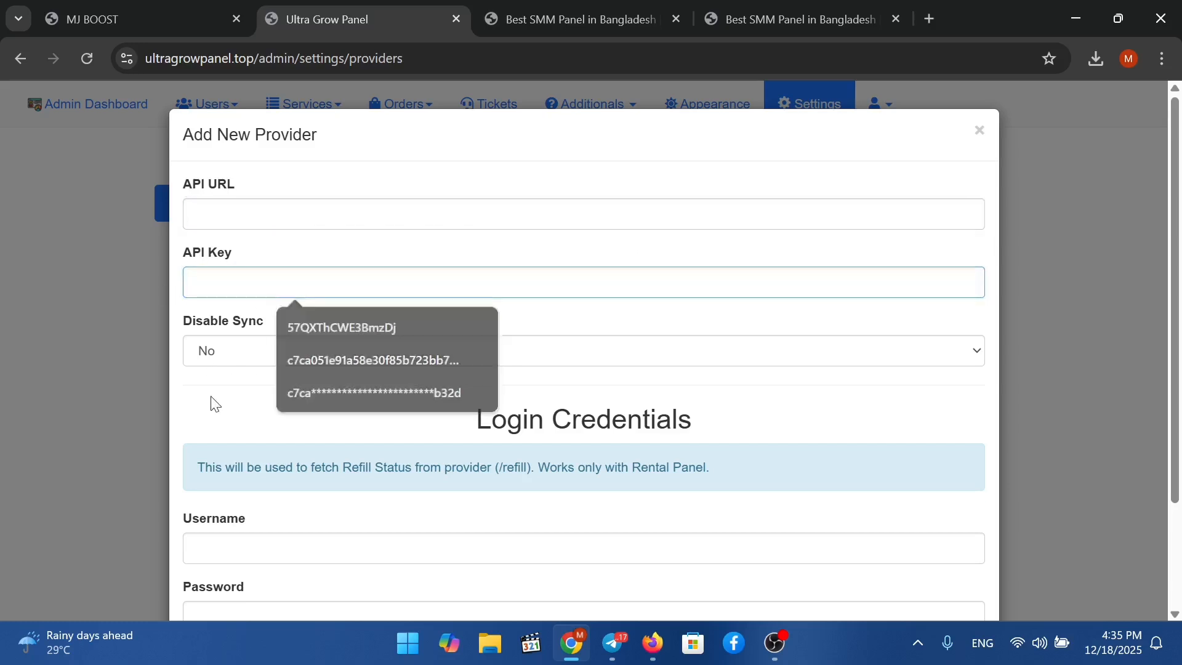
left_click(259, 541)
scroll(259, 536, "down", 2)
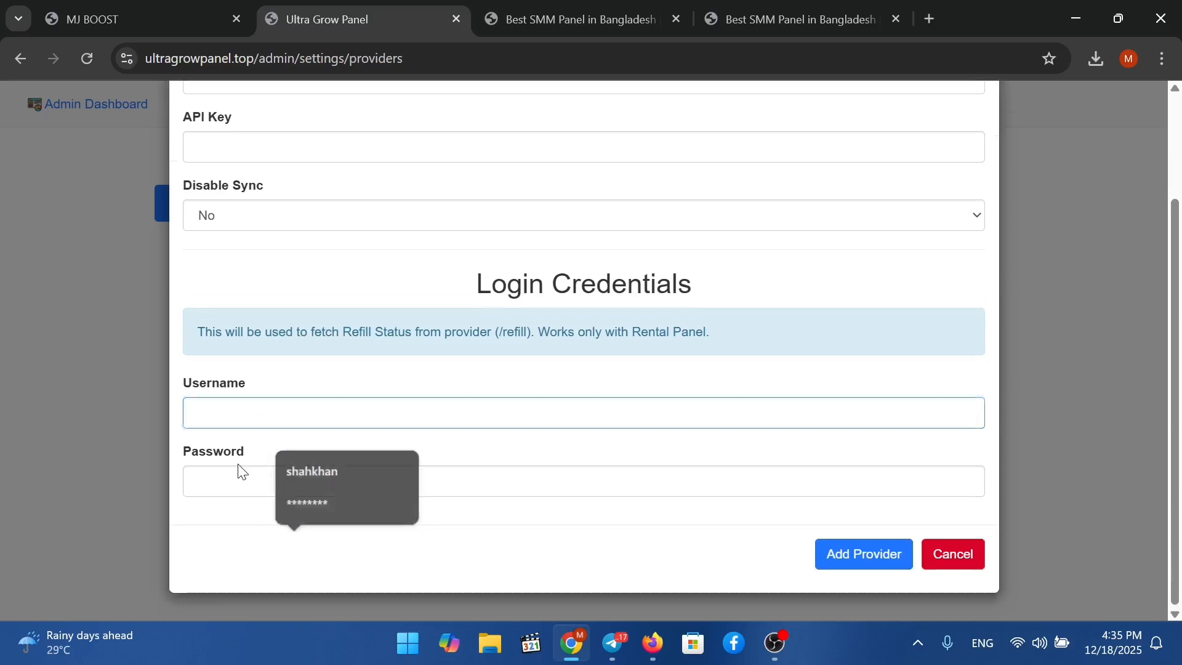
left_click(248, 486)
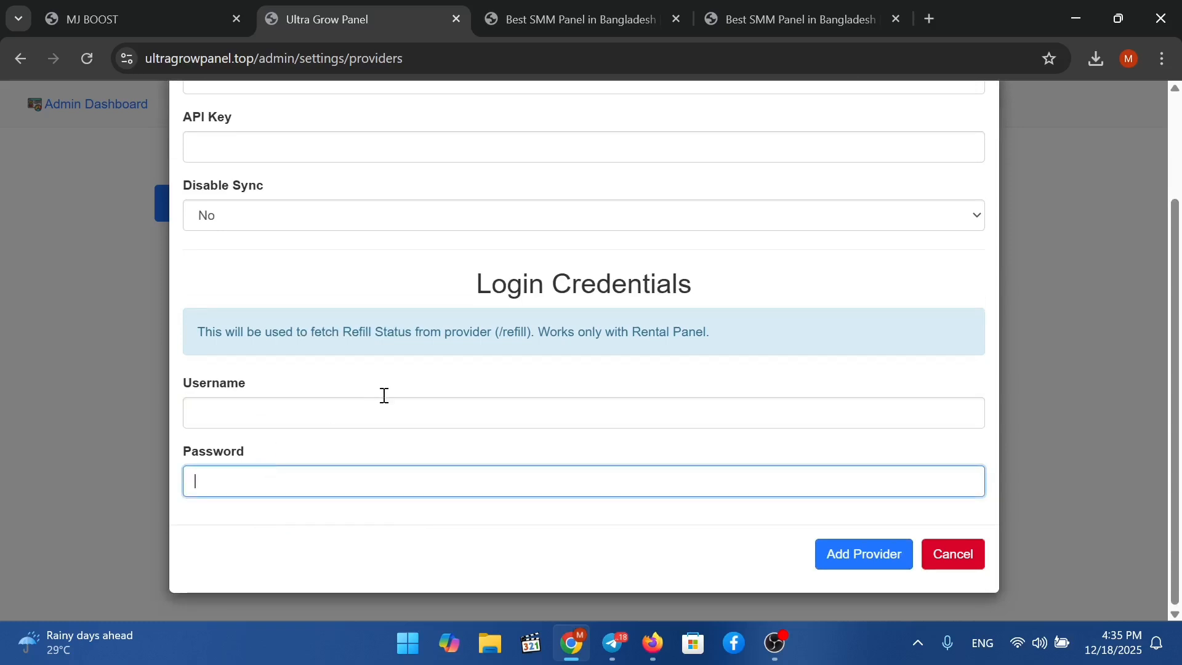
scroll(385, 395, "up", 2)
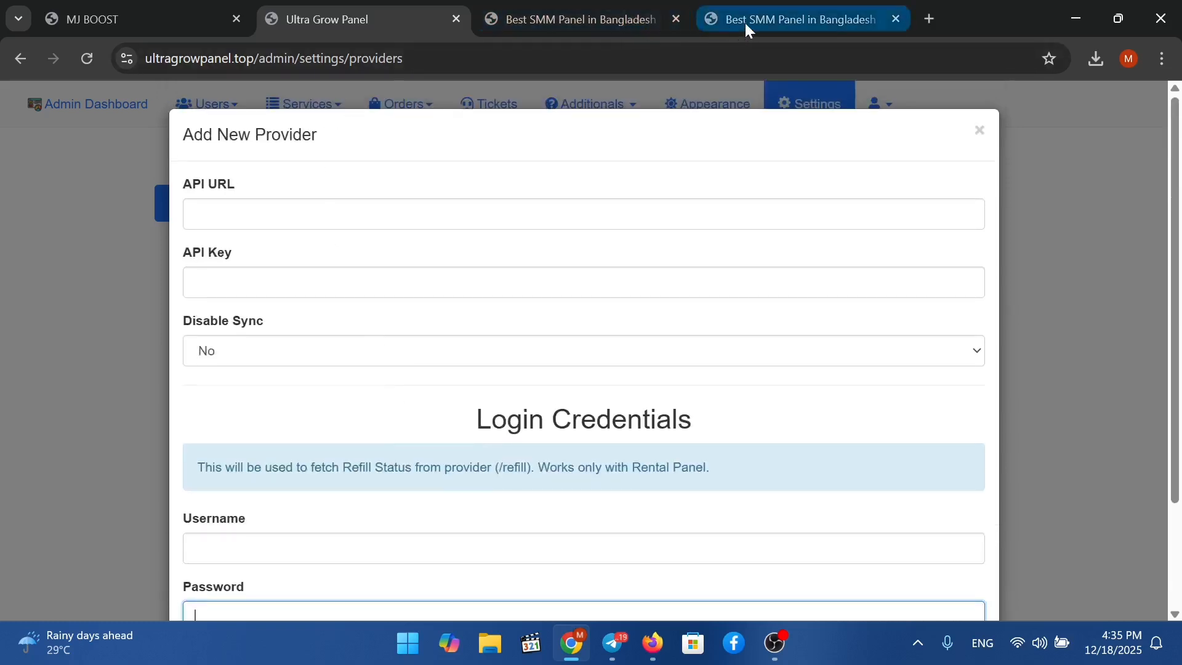
left_click(171, 19)
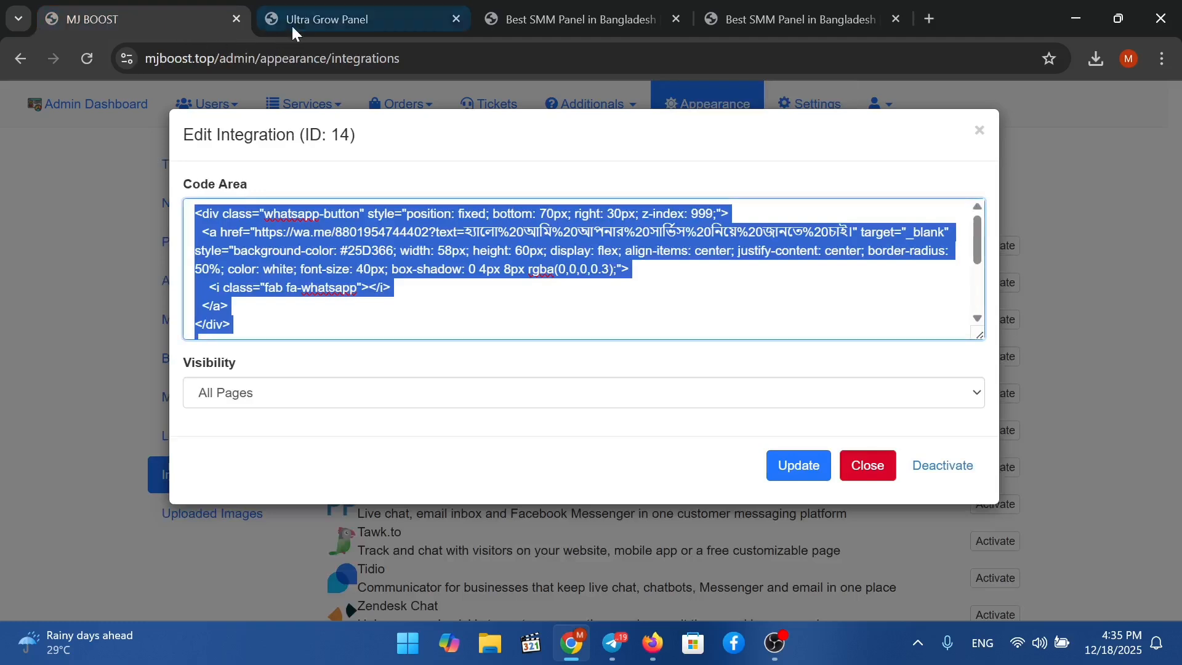
Close MJ BOOST's integration editor and open the admin's client accounts list.
left_click(867, 466)
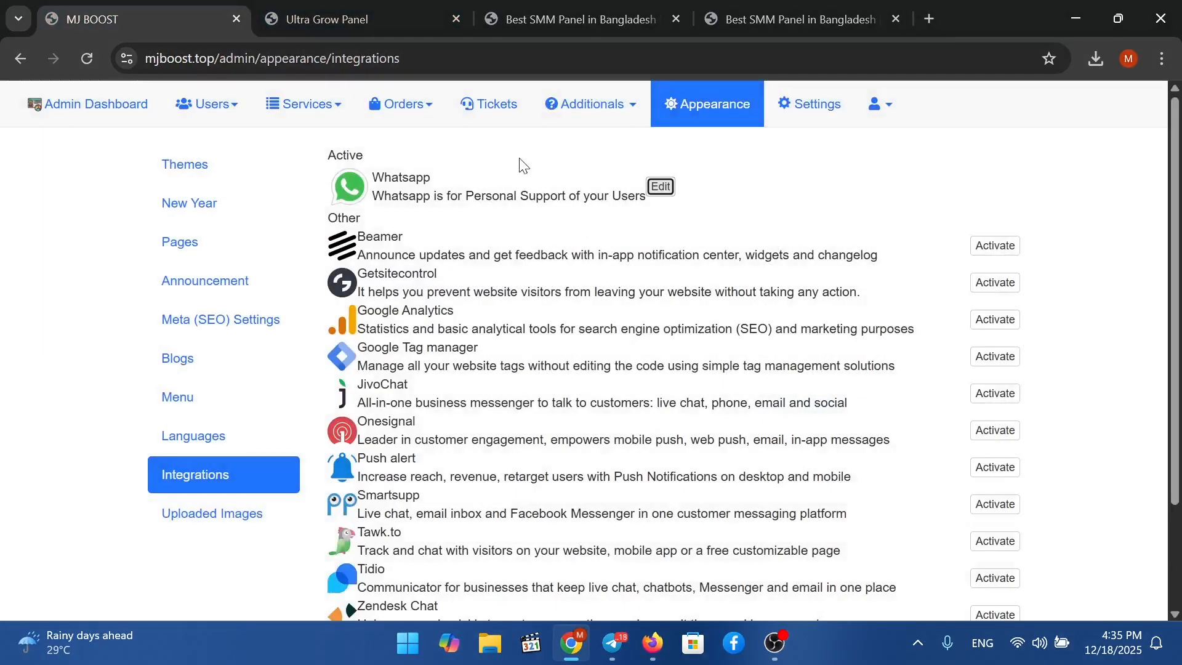
left_click(887, 109)
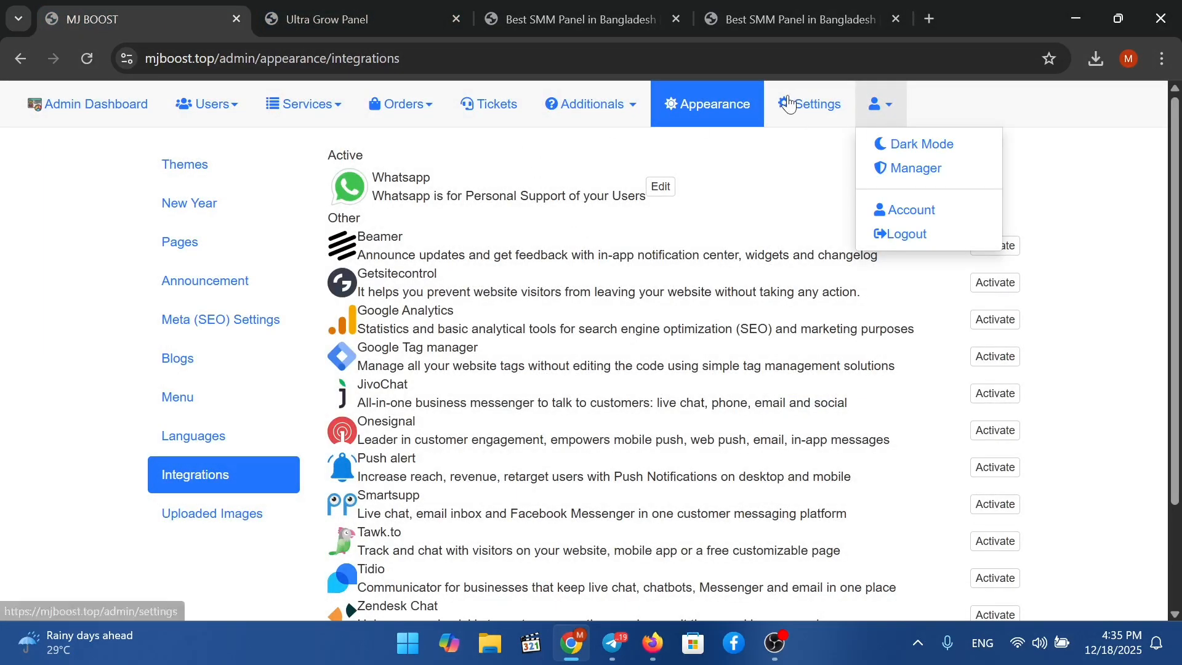
left_click(208, 105)
left_click(212, 143)
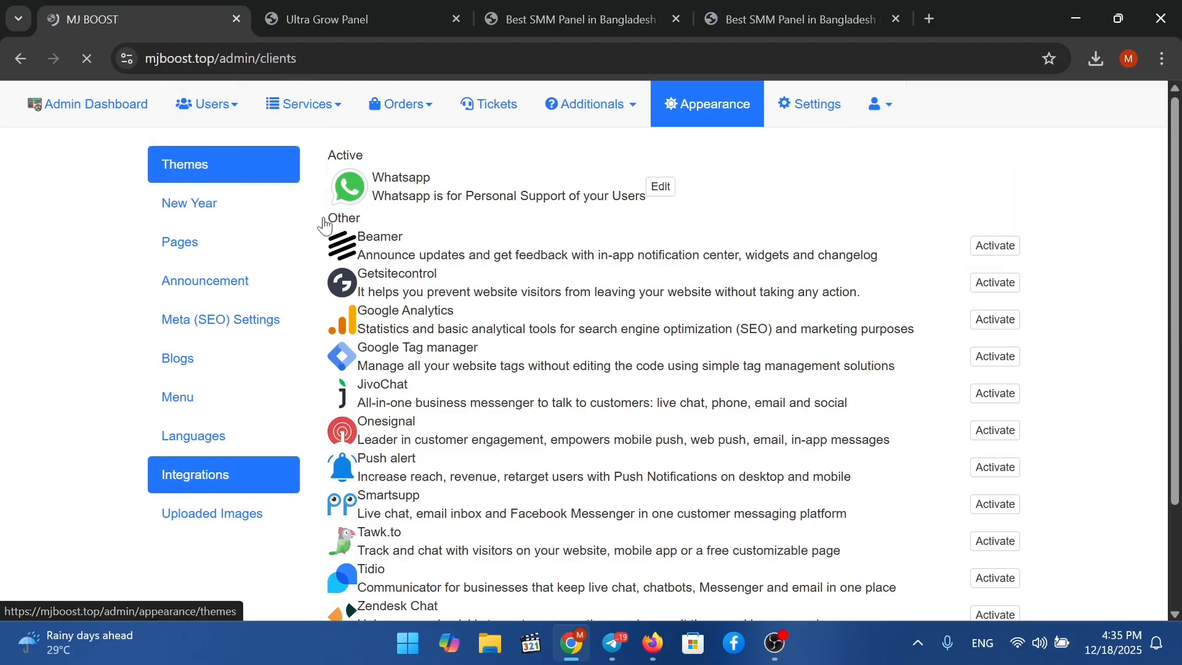
Open the test user's dashboard from the clients list and scroll through its New Order form.
scroll(680, 351, "down", 20)
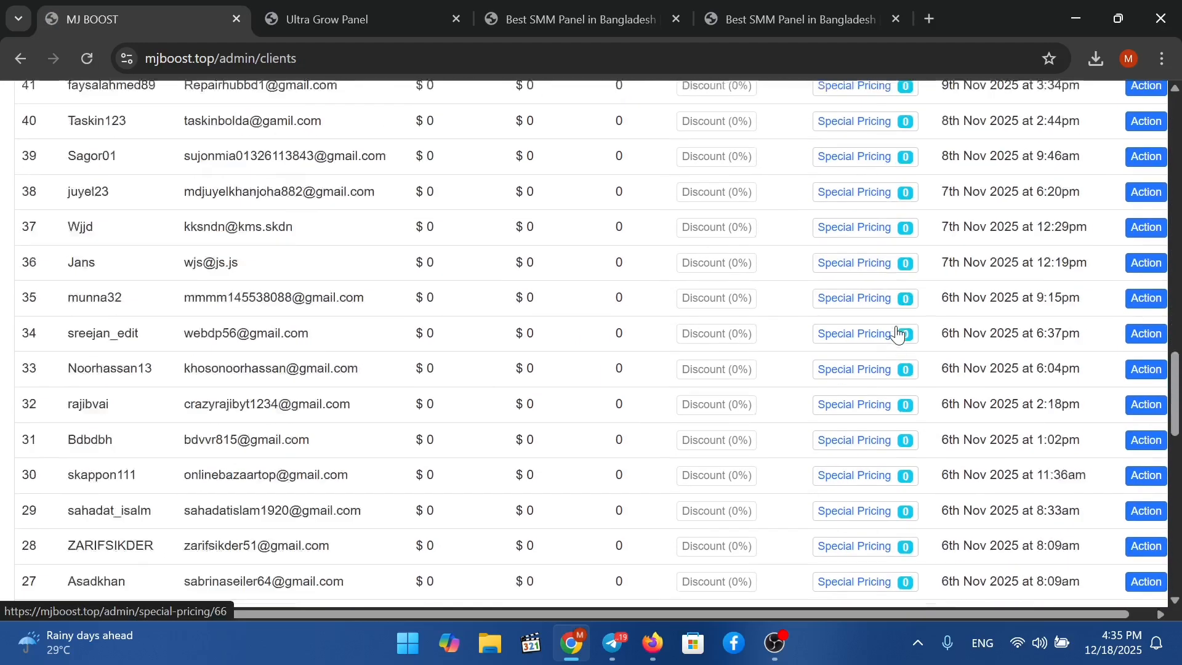
scroll(897, 333, "down", 15)
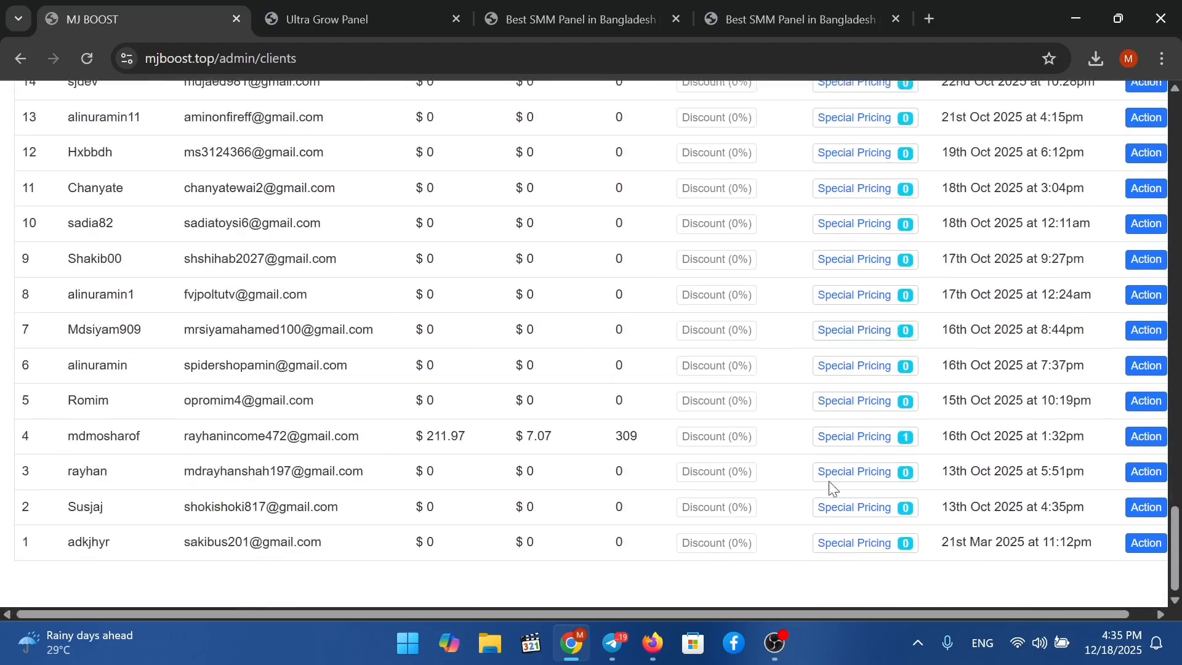
left_click(1141, 484)
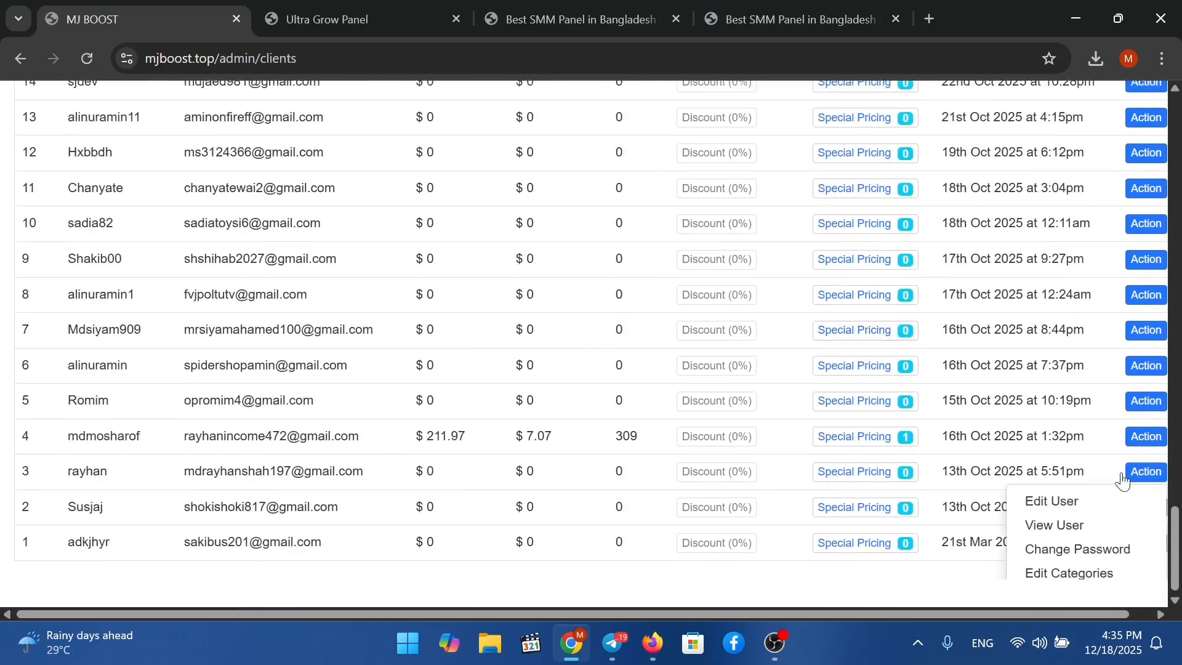
left_click(1060, 524)
scroll(301, 309, "down", 6)
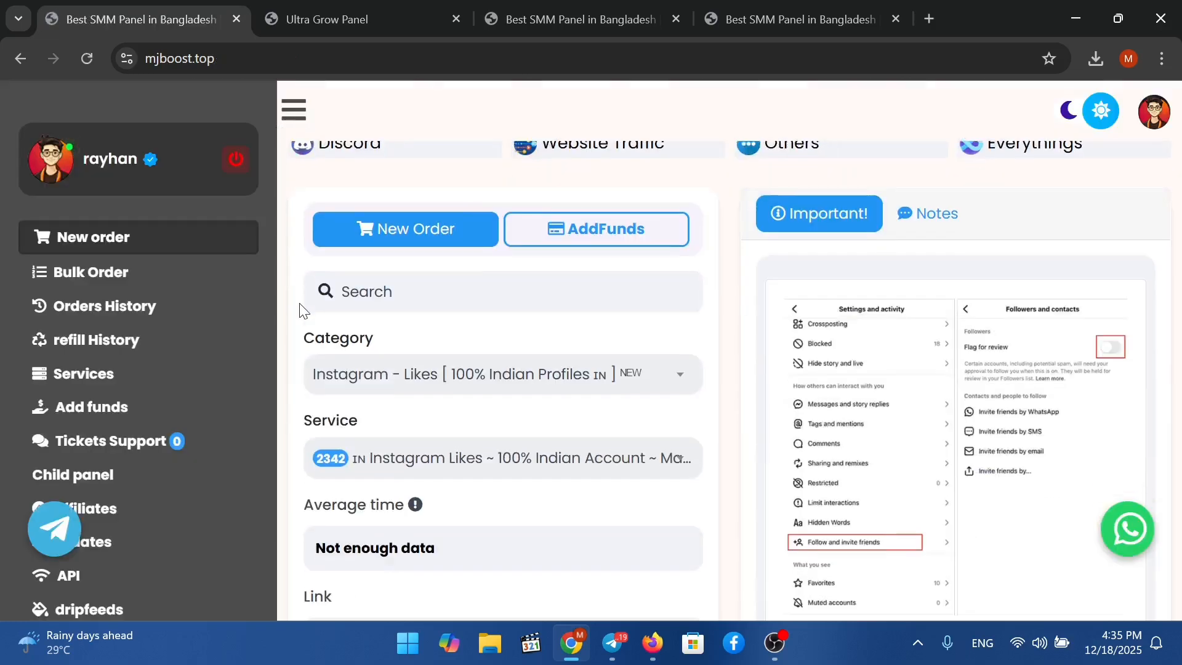
scroll(108, 326, "down", 3)
scroll(502, 288, "up", 9)
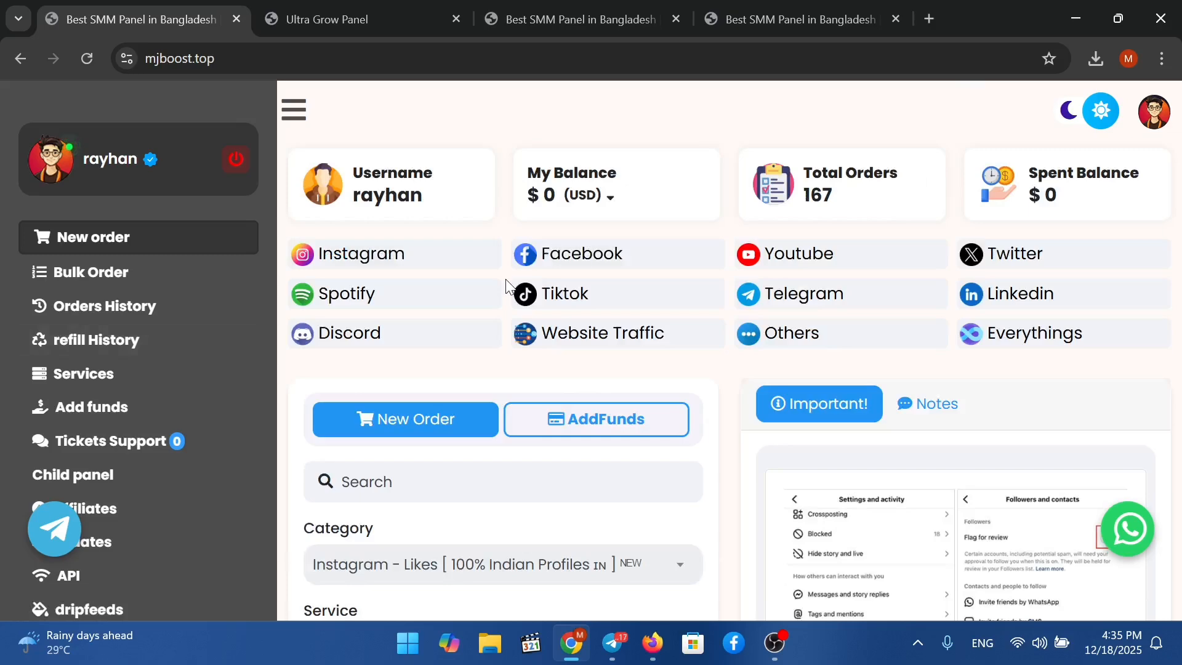
scroll(138, 376, "down", 5)
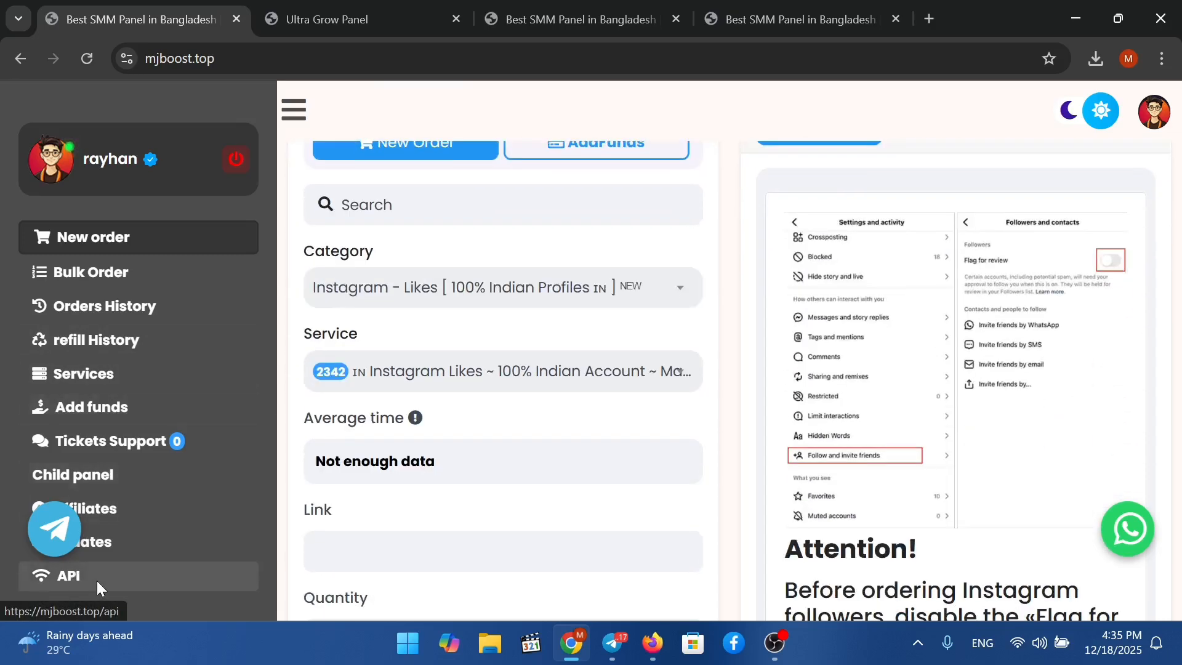
left_click(99, 588)
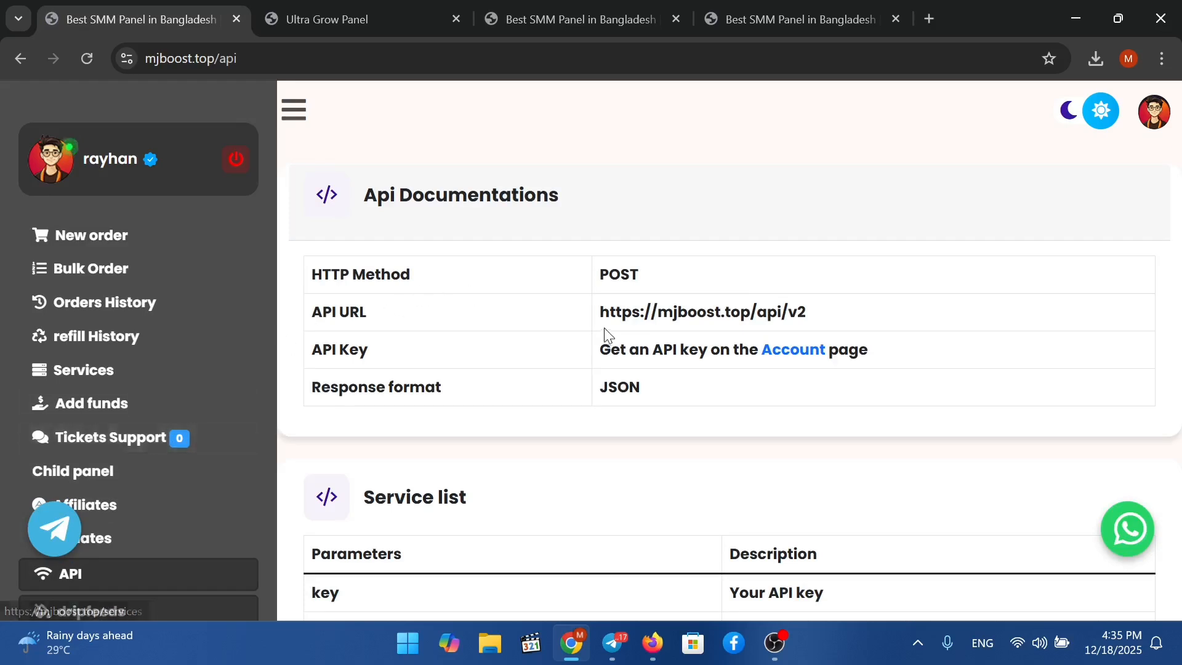
triple_click(703, 313)
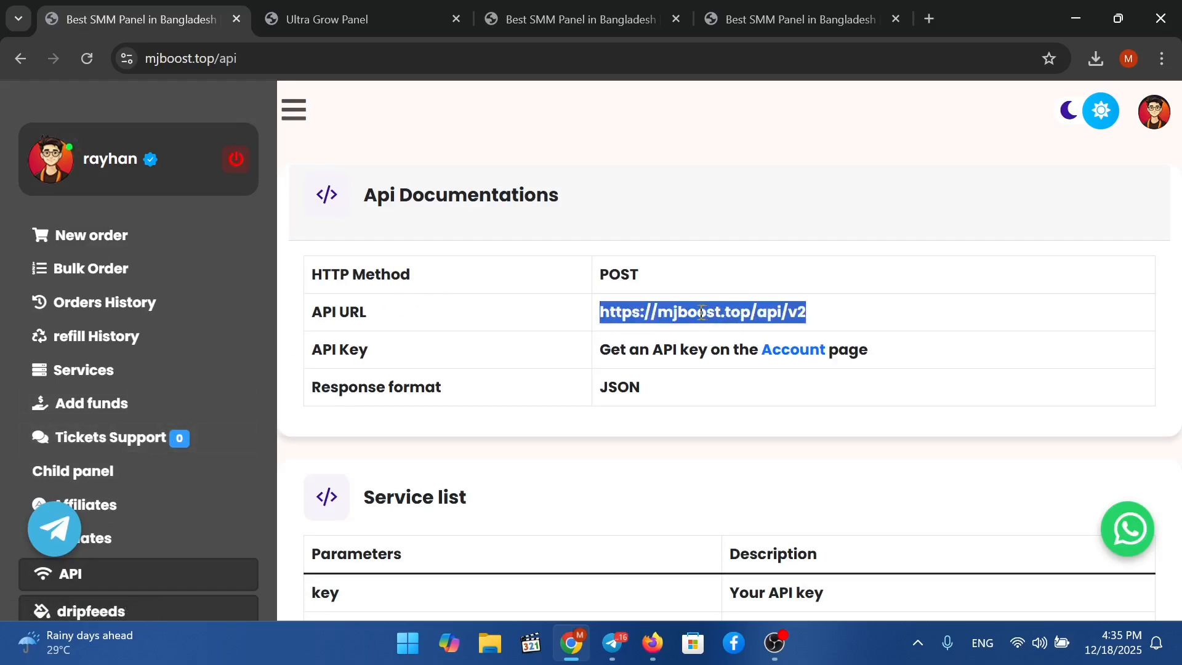
left_click(557, 21)
left_click(415, 22)
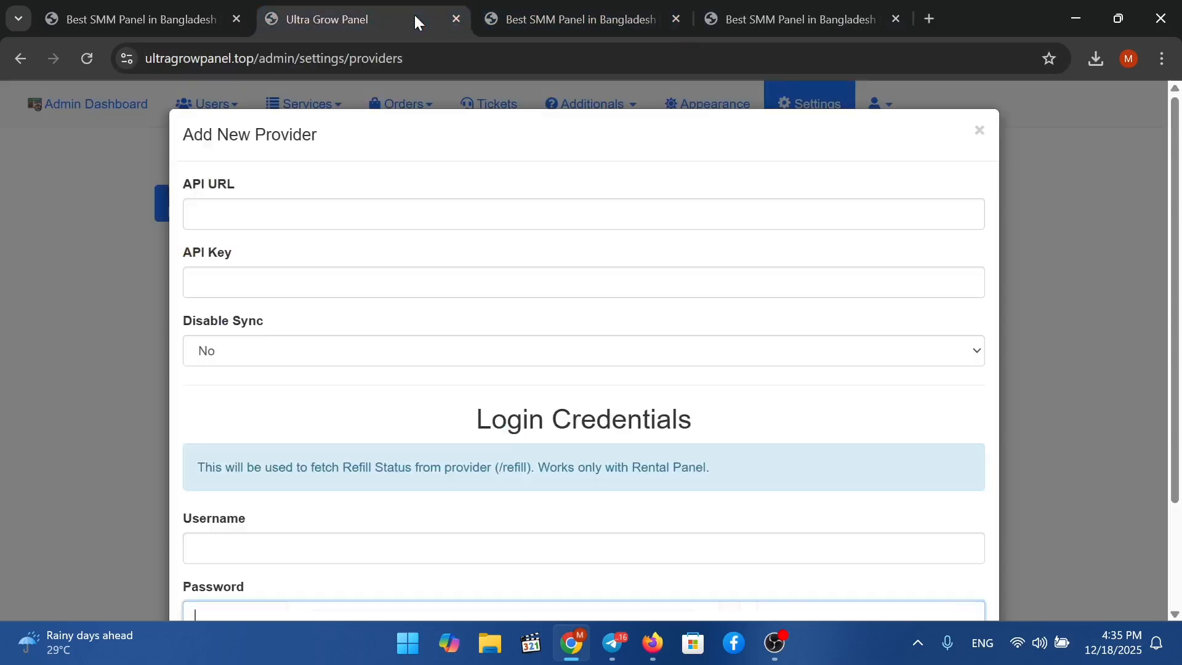
left_click(443, 221)
key("Down")
key("Return")
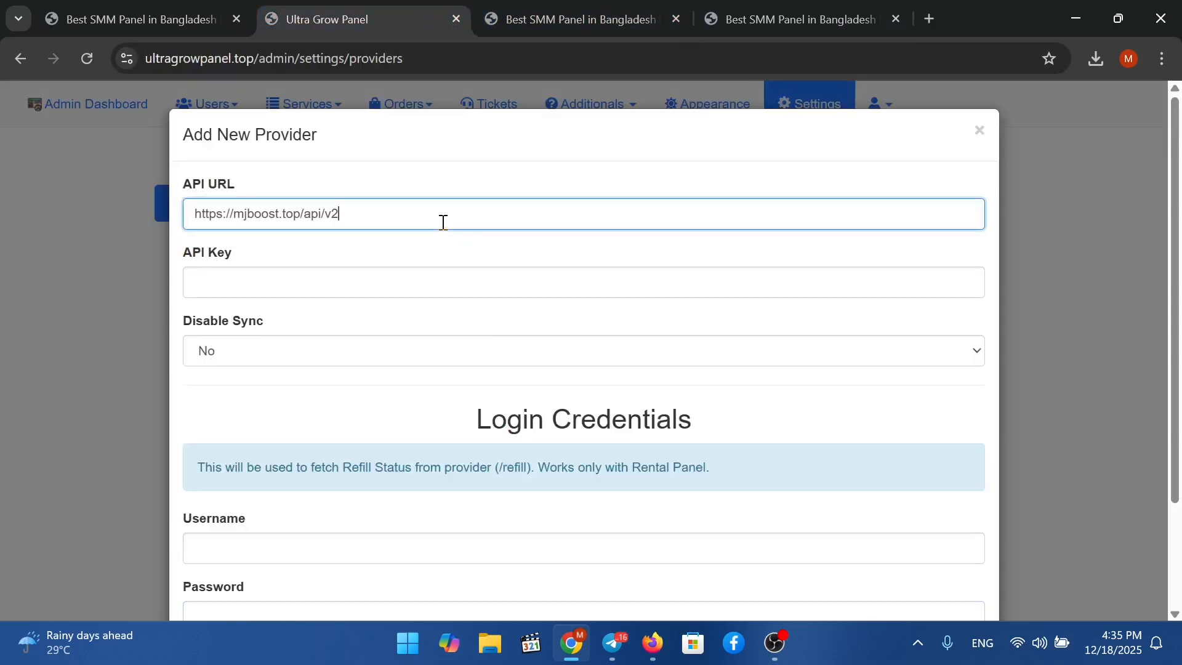
Go back to MJ BOOST and open its account page with the API key generator.
left_click(247, 269)
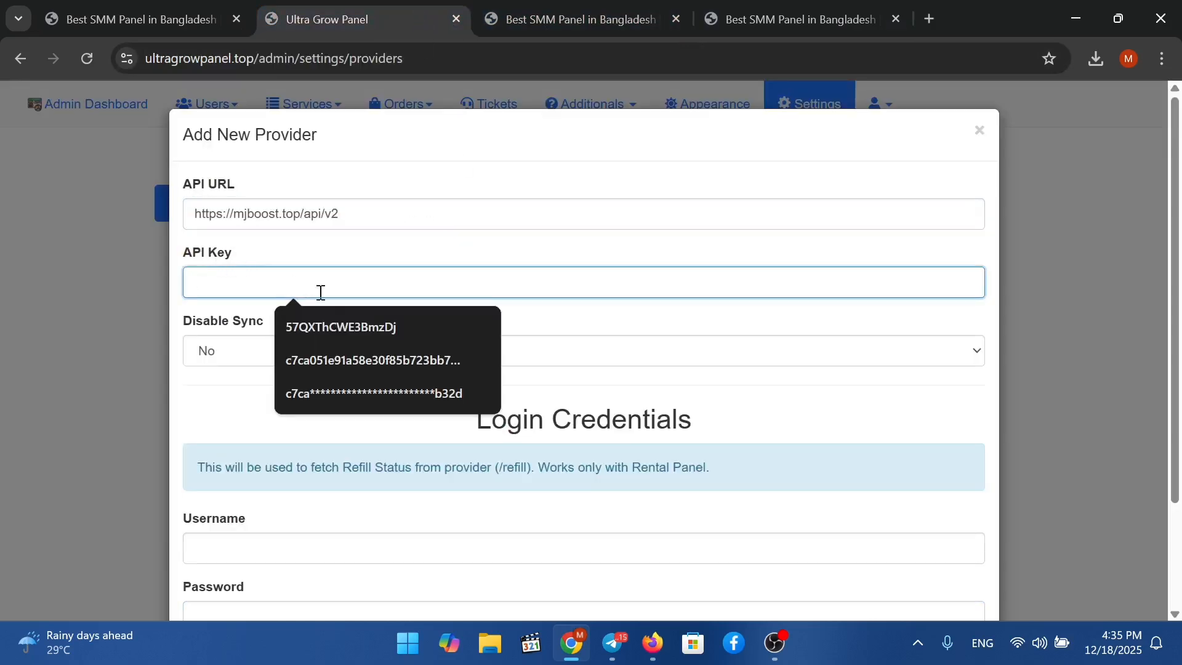
left_click(159, 2)
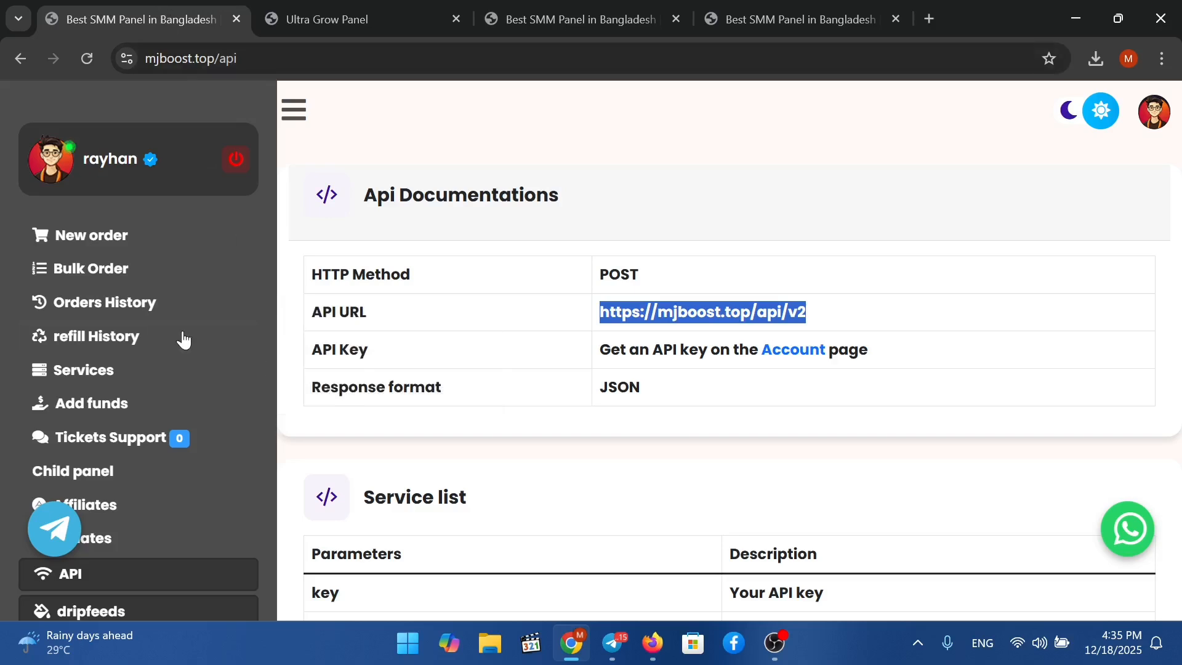
left_click(798, 352)
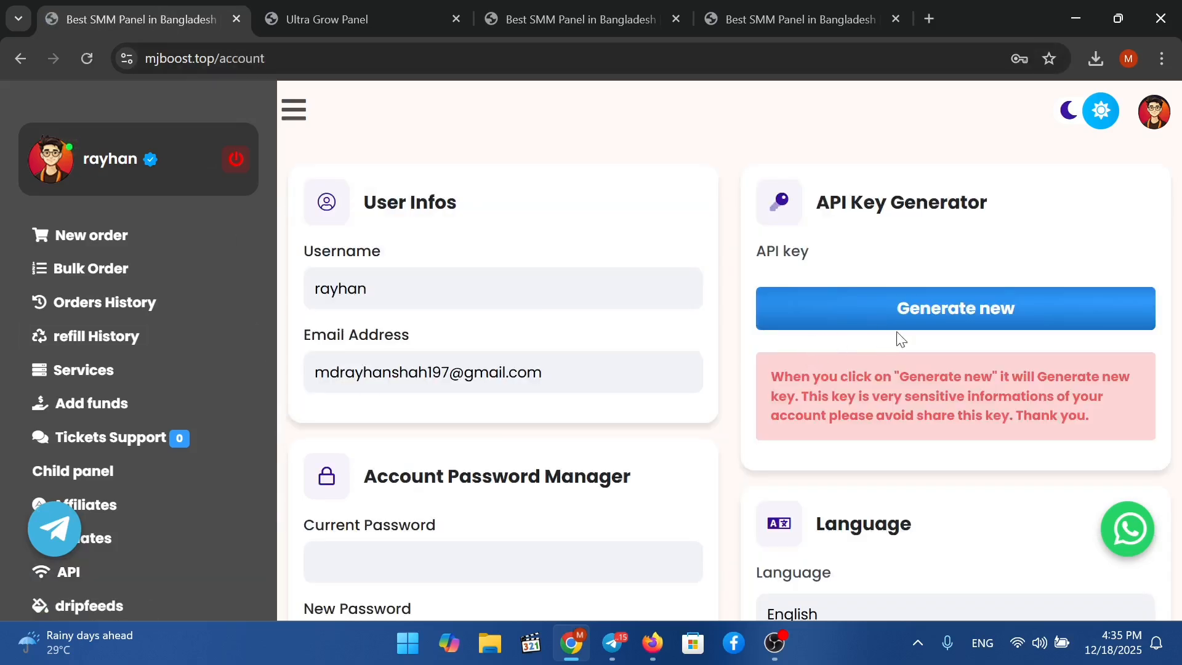
Generate a new MJ BOOST API key and paste it into the provider's API Key field.
left_click(905, 305)
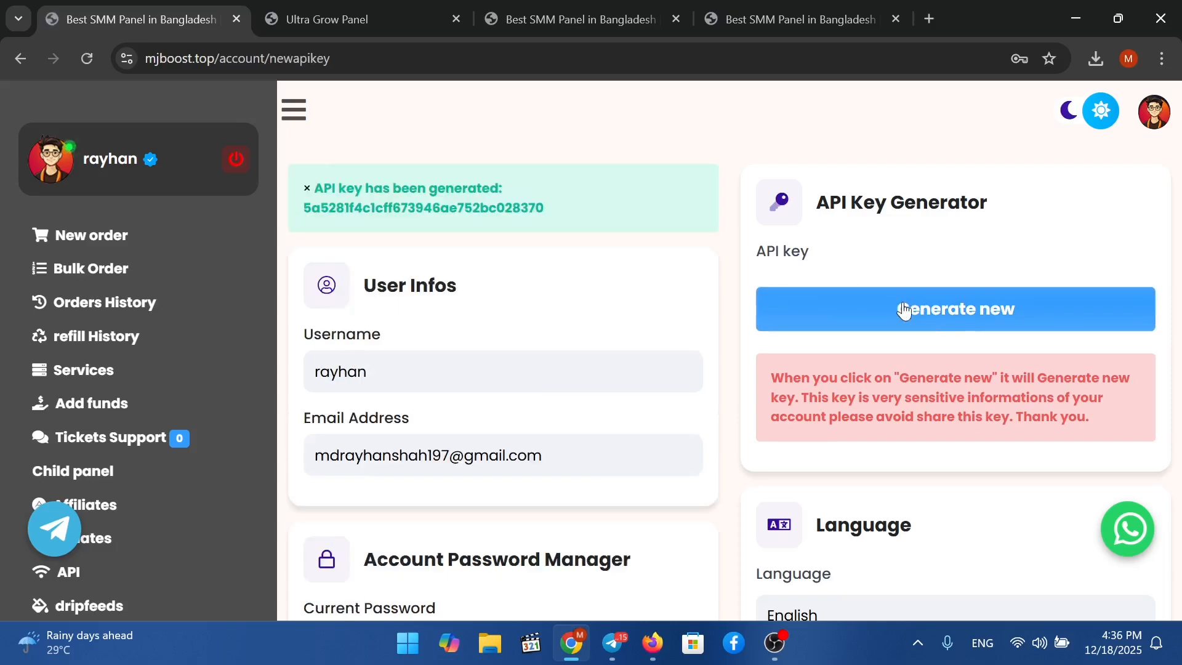
double_click(499, 207)
key("ctrl+c")
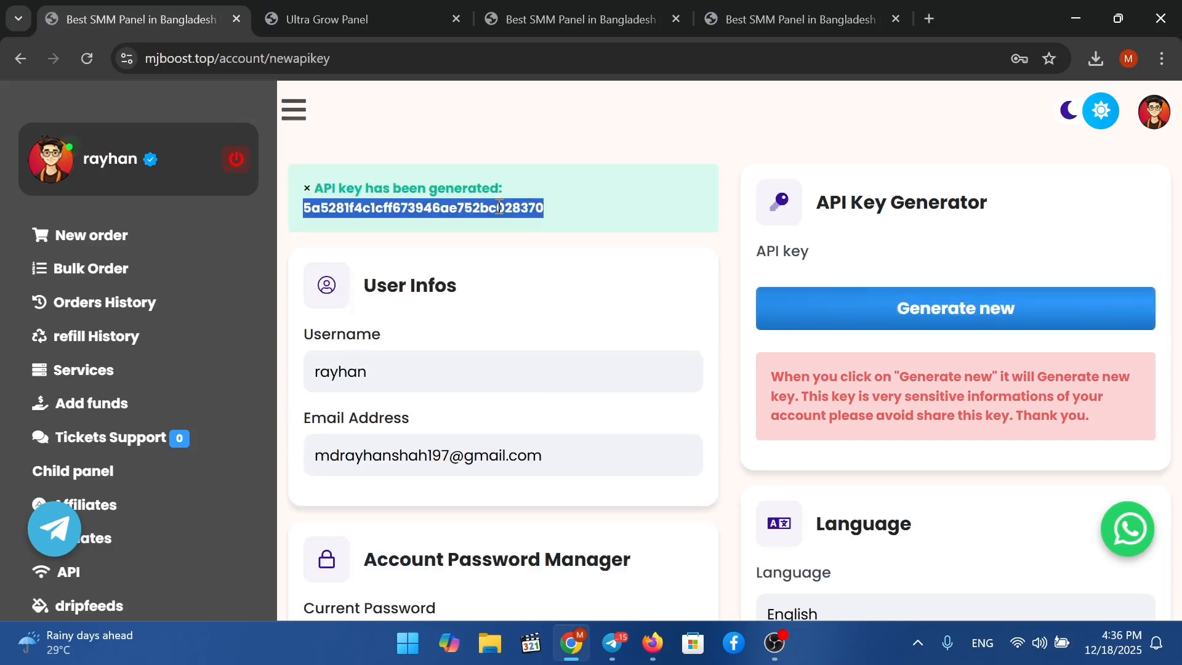
left_click(522, 14)
left_click(419, 17)
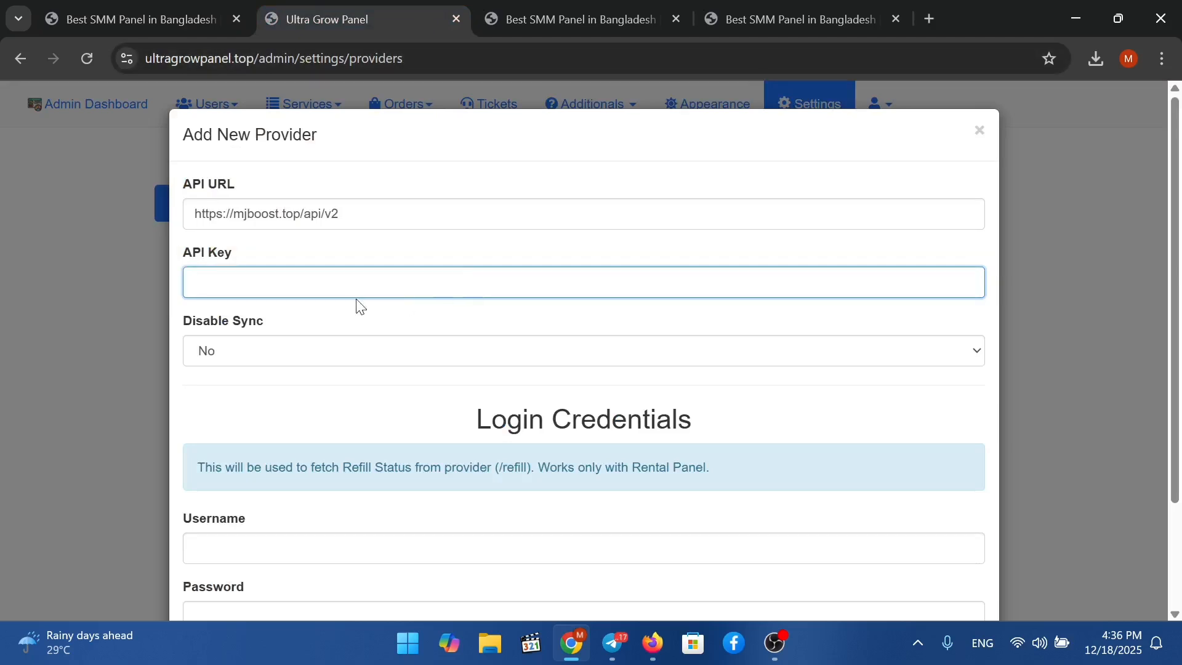
left_click(317, 277)
key("ctrl+v")
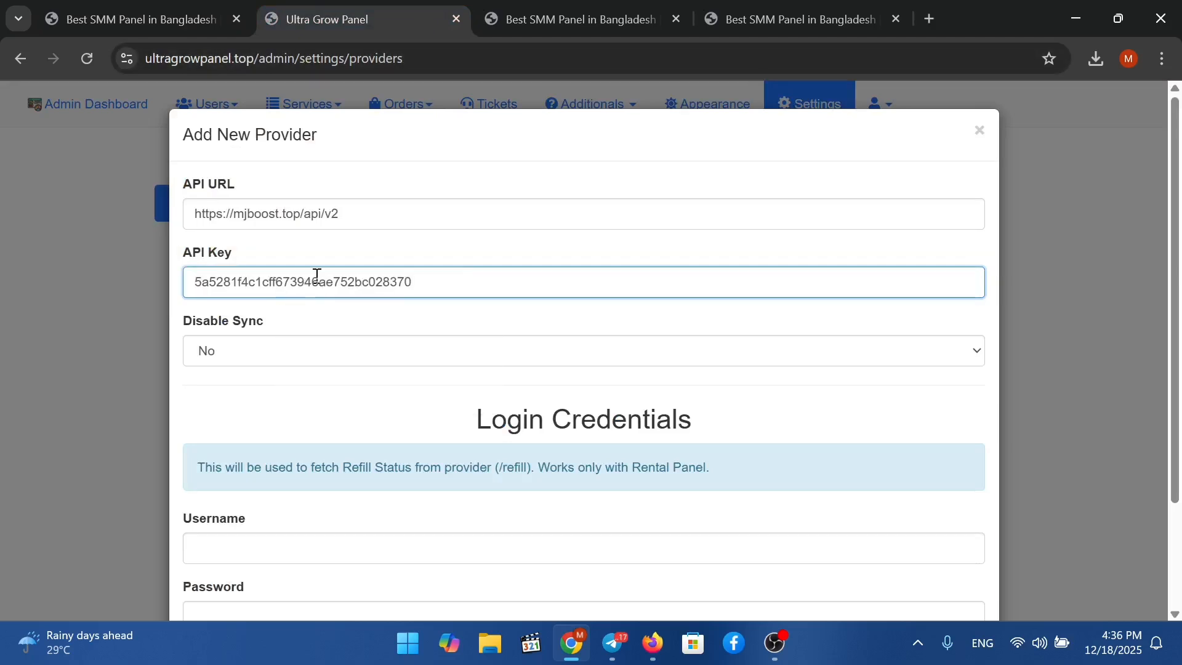
Leave the provider's Disable Sync option set to No.
scroll(407, 415, "down", 2)
left_click(317, 256)
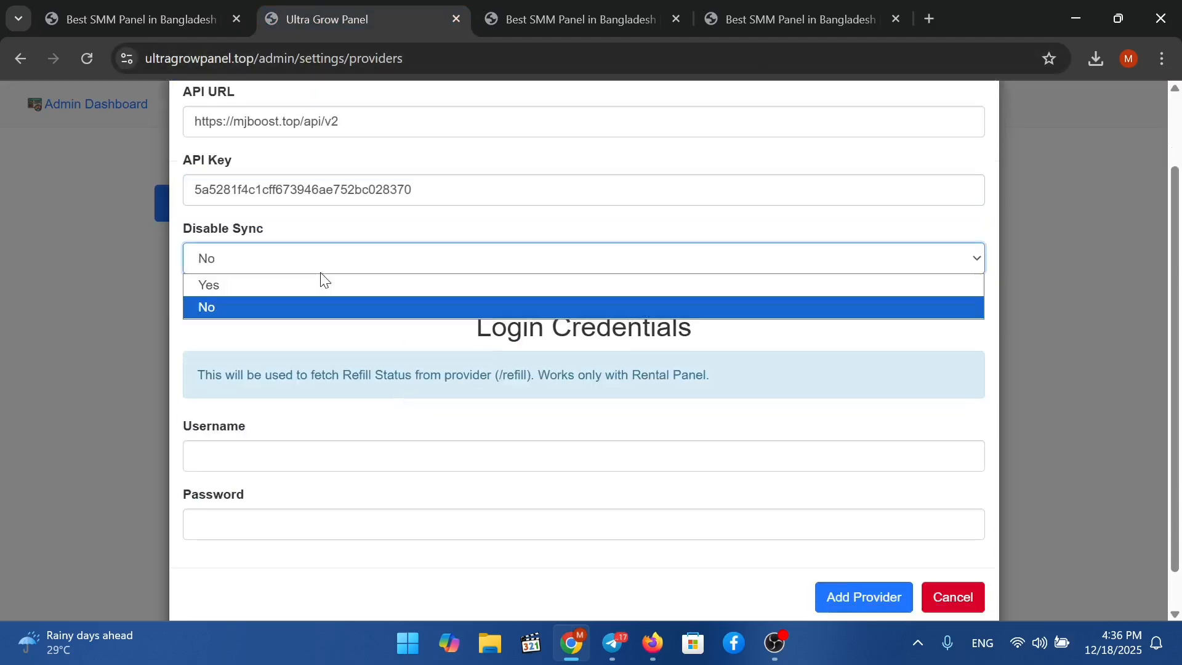
left_click(316, 306)
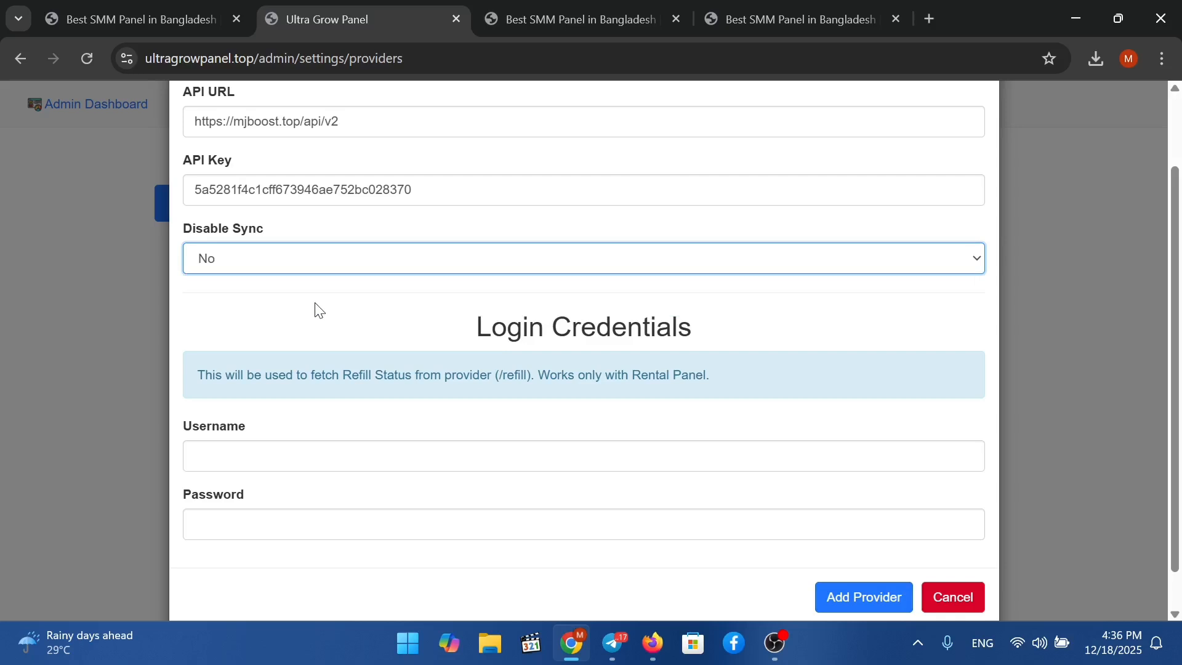
scroll(318, 309, "down", 1)
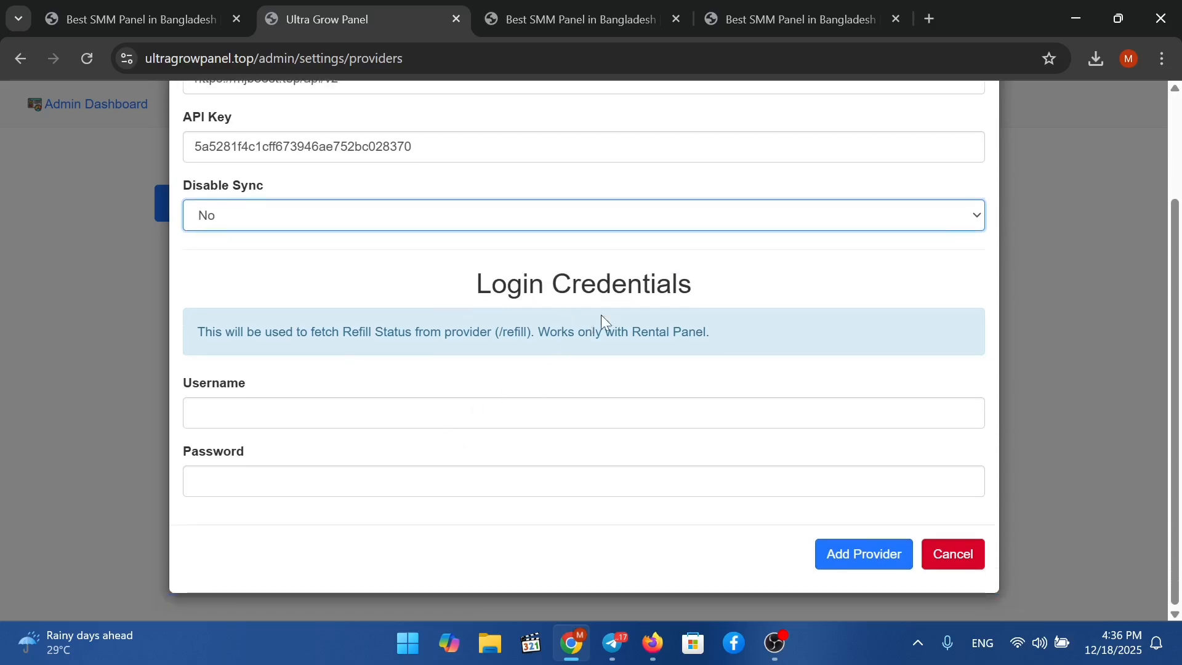
left_click_drag(505, 280, 757, 308)
left_click(675, 312)
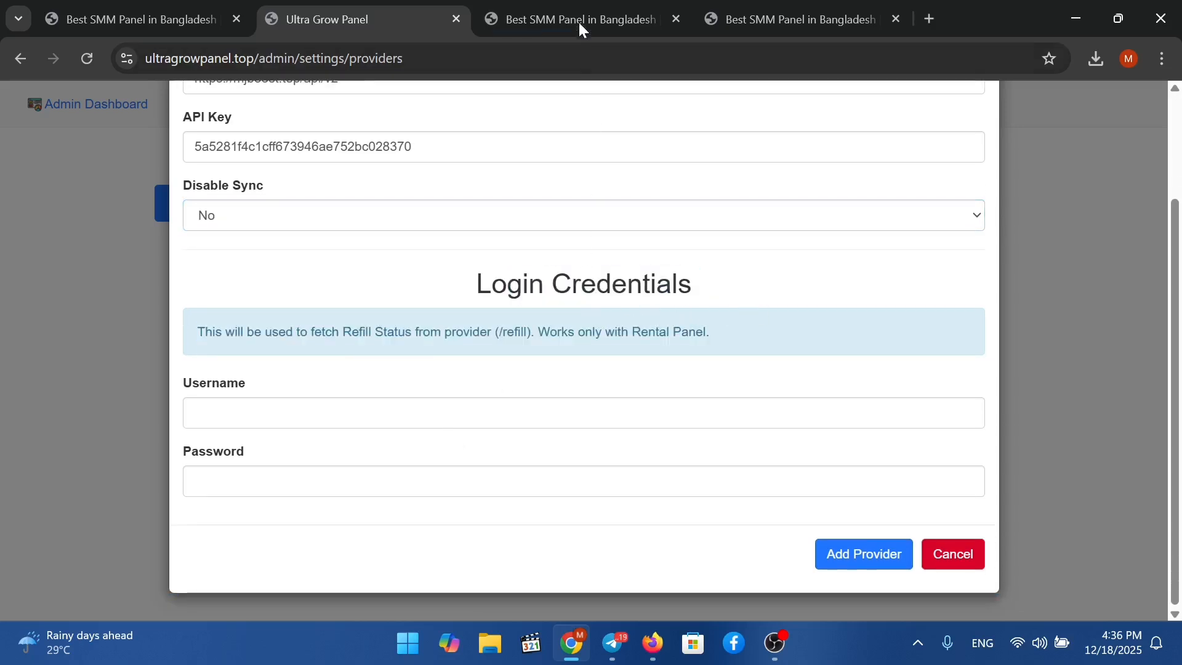
Skip the login username and password and save mjboost.top as a new provider.
left_click(113, 19)
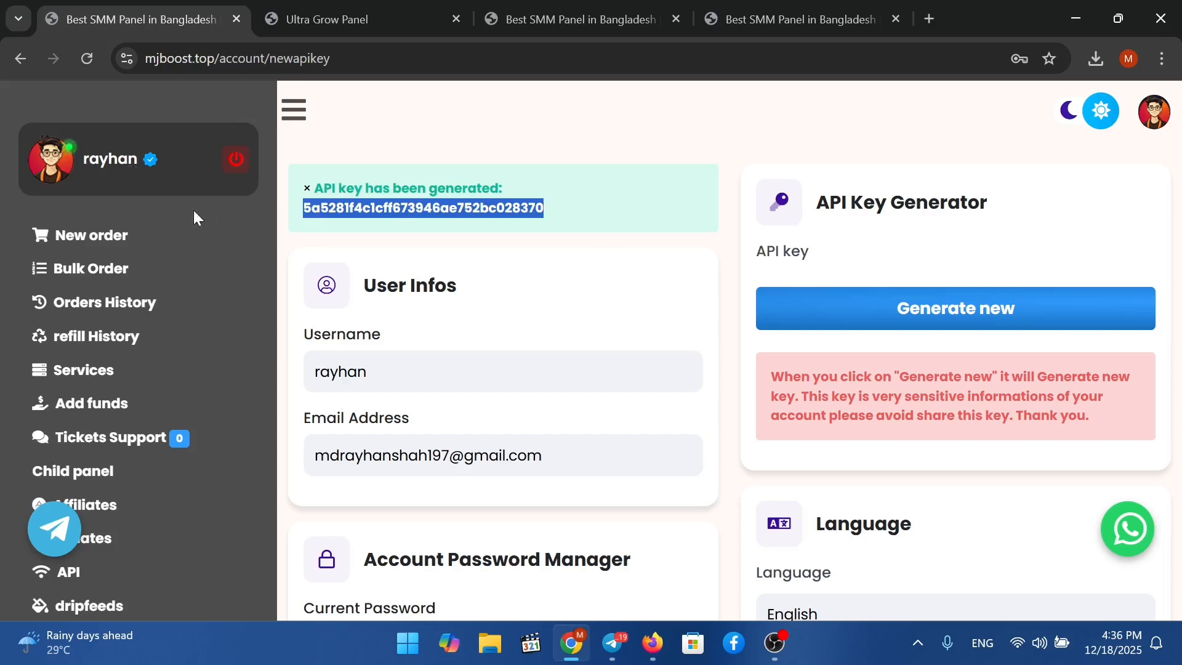
left_click(383, 24)
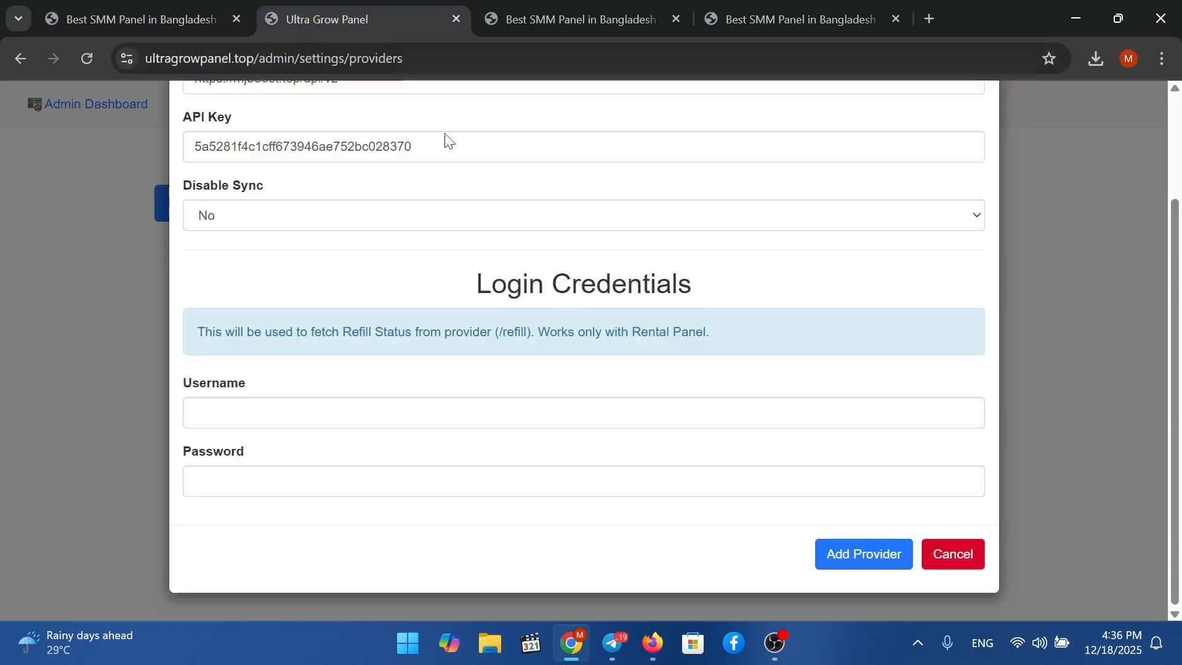
left_click(443, 414)
left_click(454, 488)
left_click(496, 405)
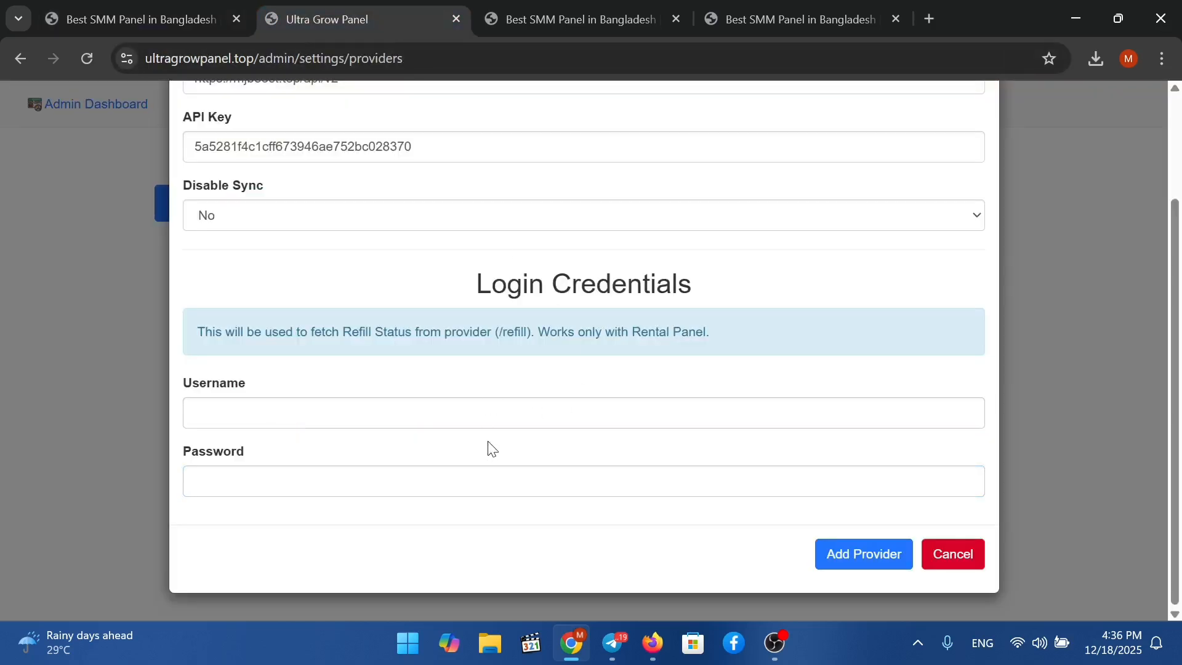
left_click(481, 470)
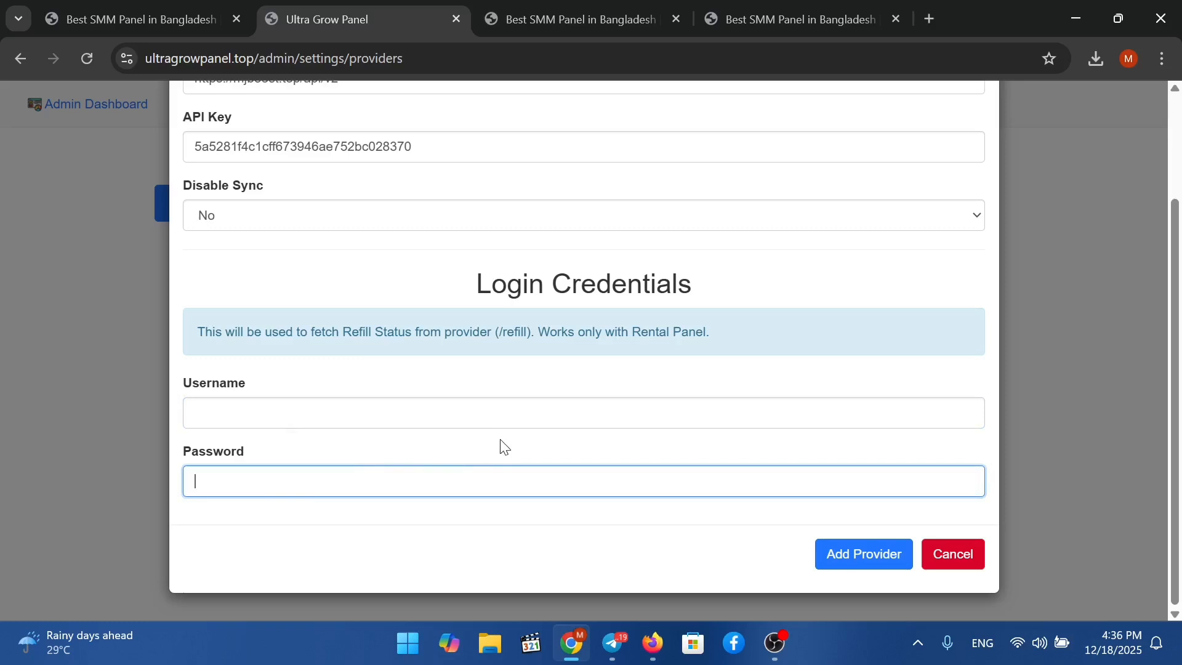
left_click(880, 572)
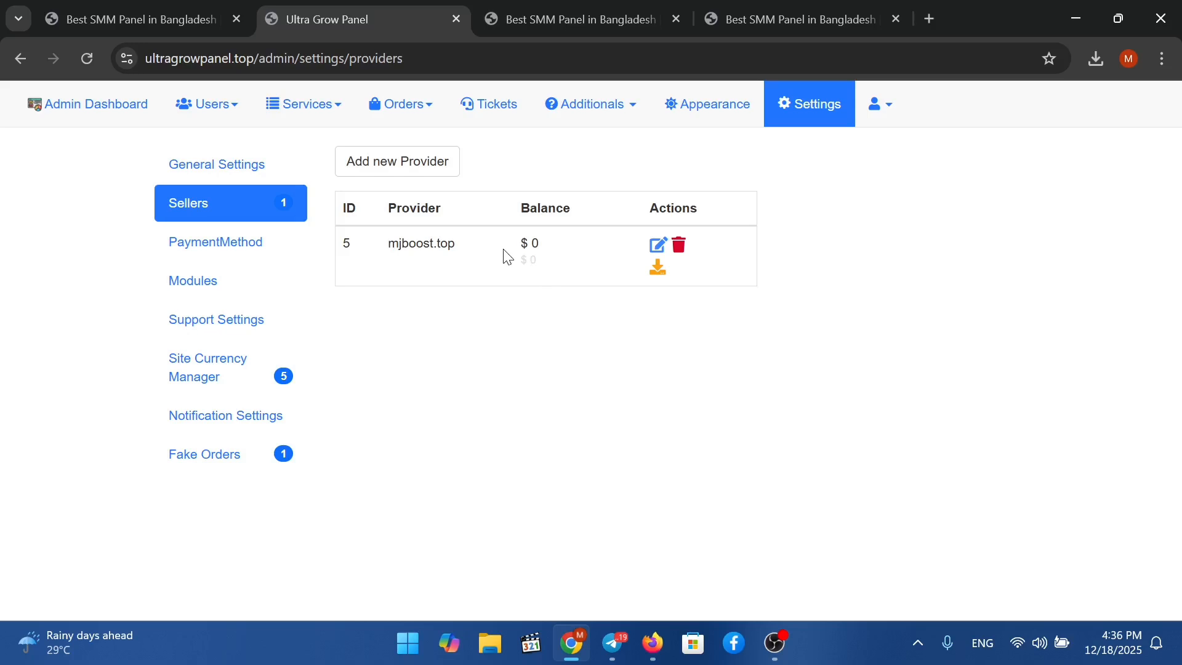
Reload MJ BOOST's key page and confirm resubmission, generating another API key.
left_click_drag(506, 257, 588, 259)
left_click(525, 350)
left_click(579, 304)
left_click(164, 26)
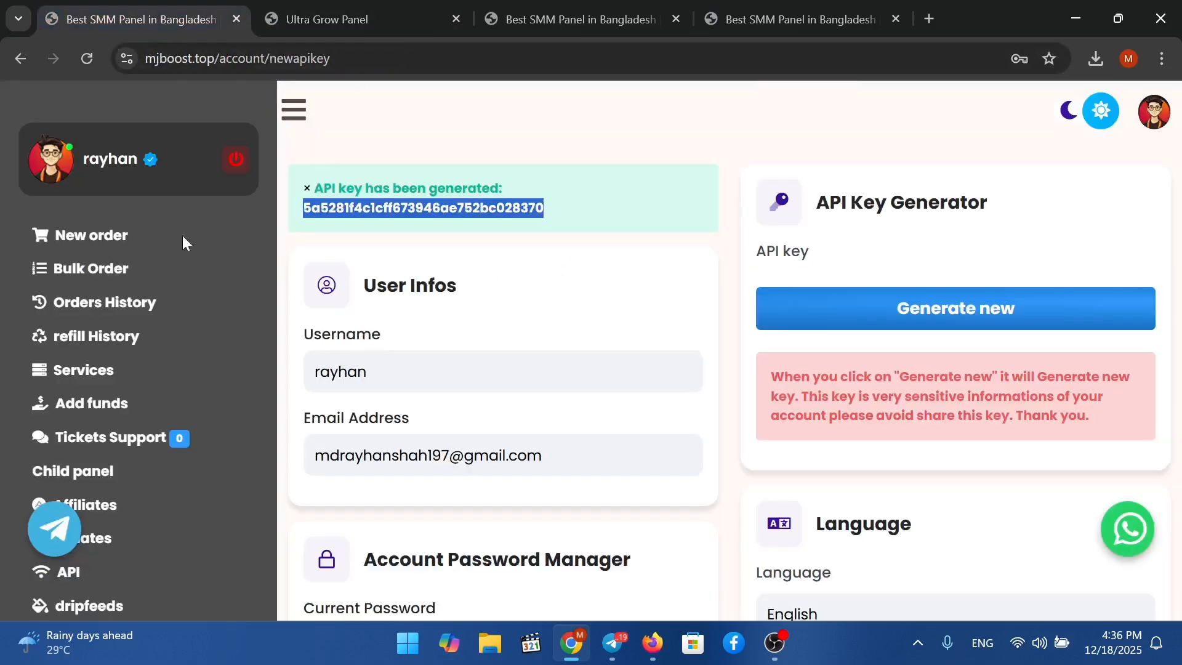
right_click(413, 265)
left_click(512, 271)
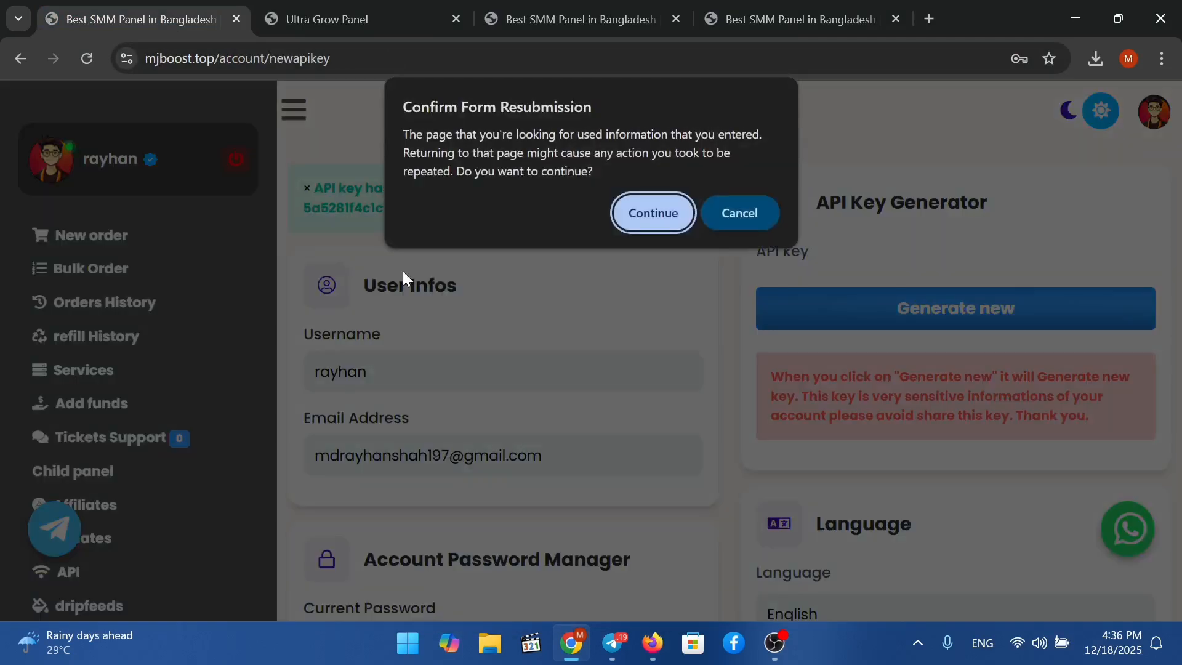
left_click(641, 212)
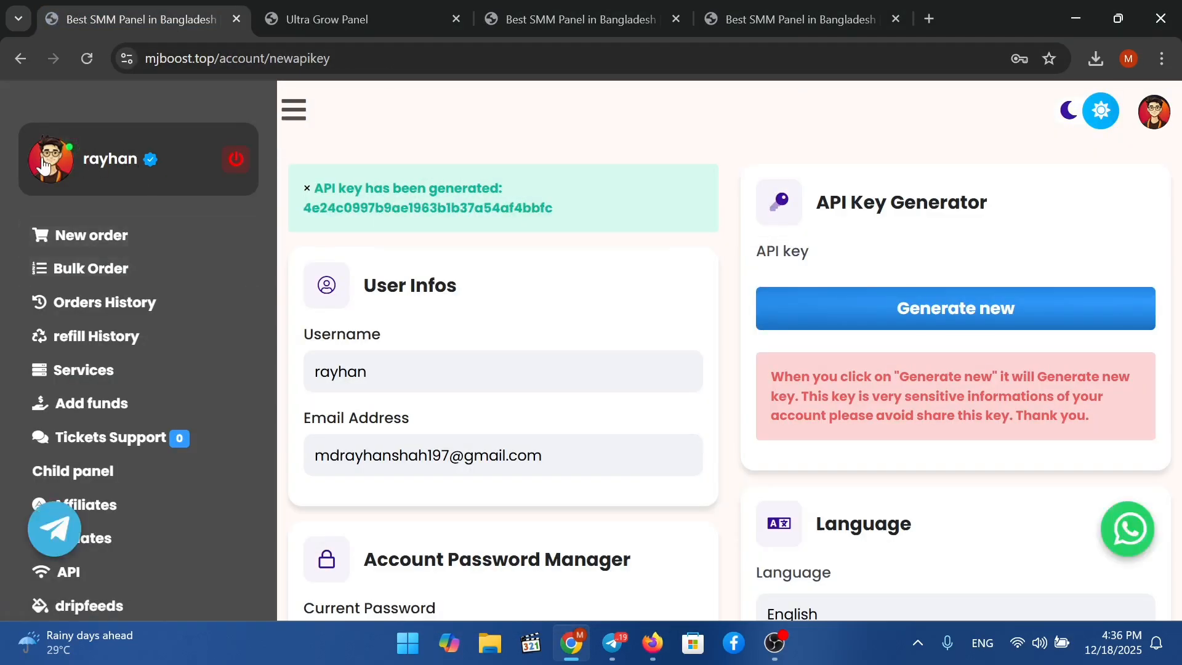
Open and close the MJ BOOST profile panel, then return to Ultra Grow Panel's providers list.
left_click(1148, 111)
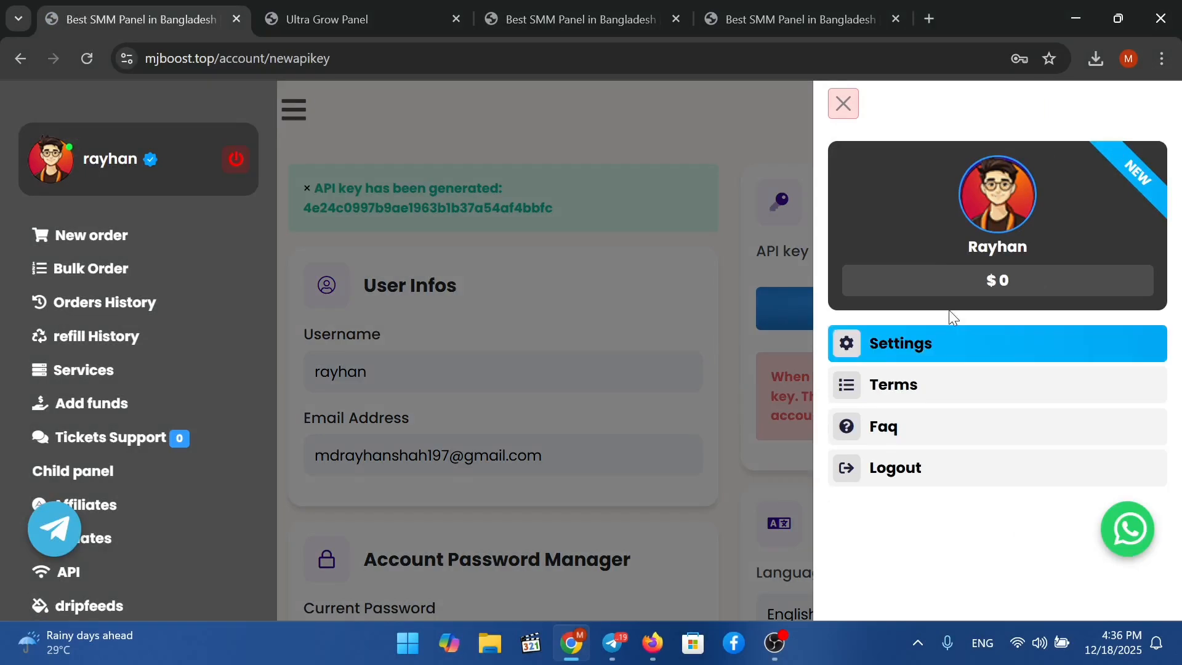
left_click(692, 134)
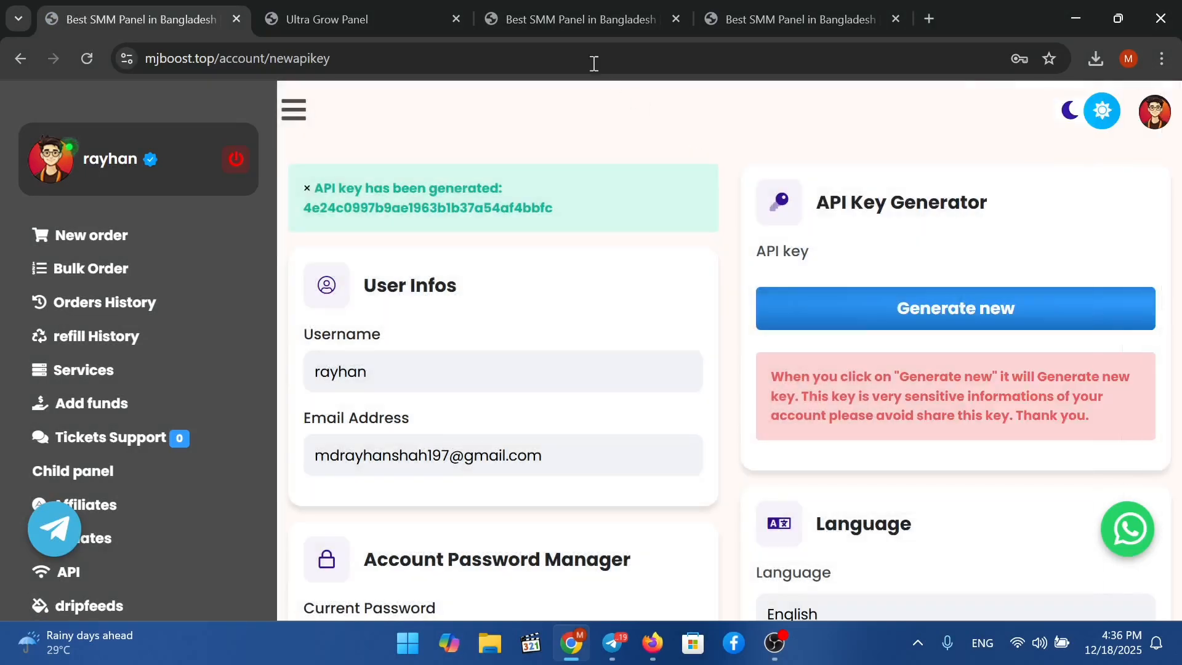
left_click(363, 21)
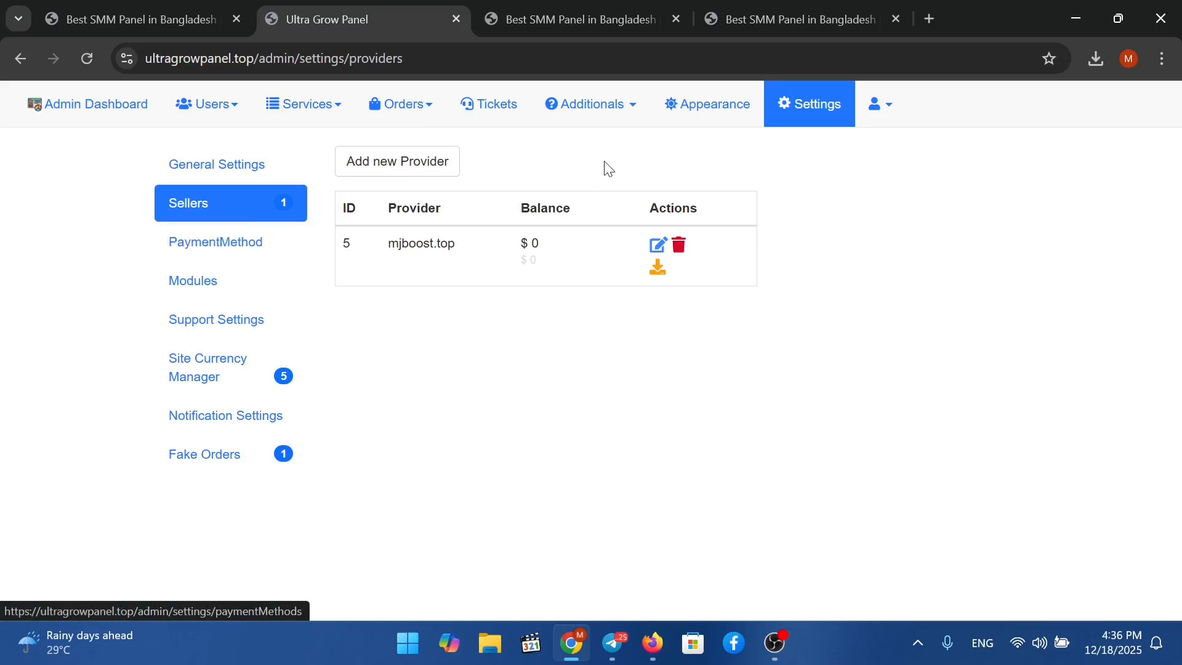
Open the admin services list from the Services menu.
double_click(423, 243)
left_click(370, 330)
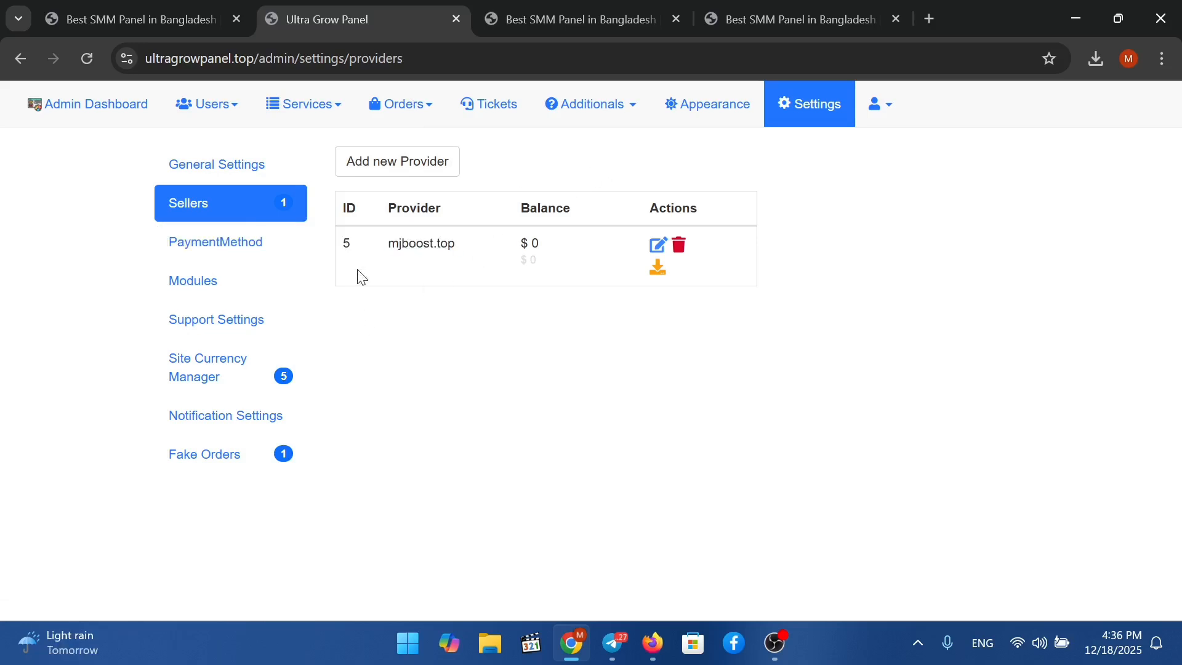
left_click(299, 103)
left_click(315, 144)
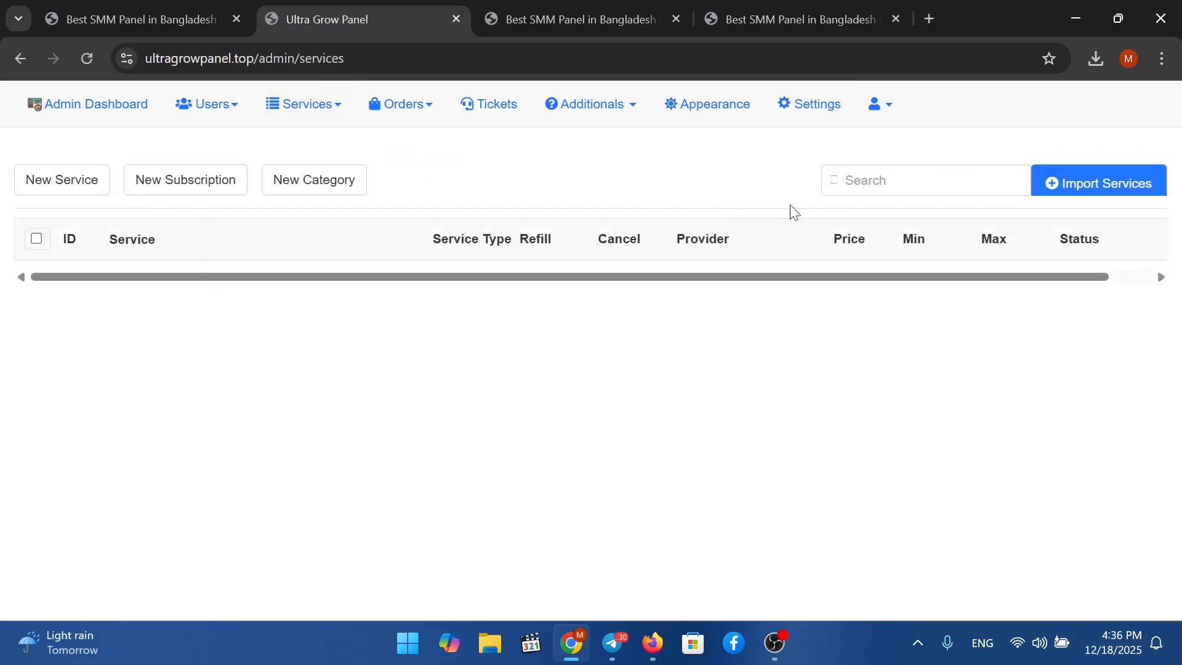
Try importing mjboost.top services at 50% profit, which fails with 'Invalid API Key', then open Settings.
left_click(1094, 190)
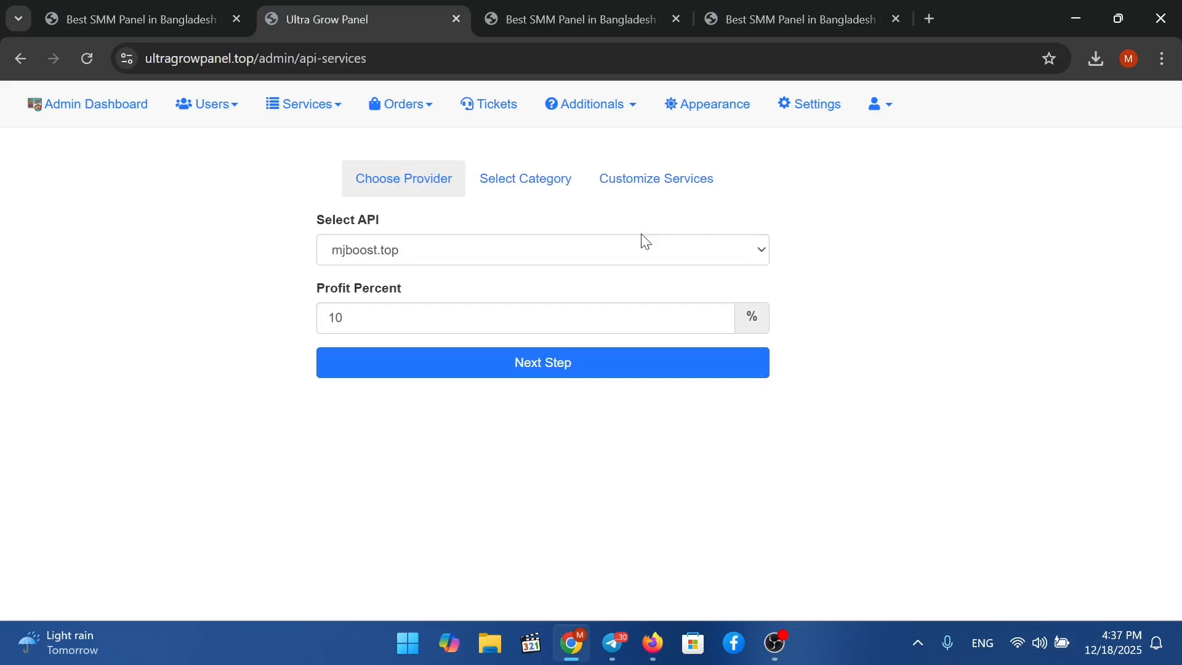
left_click(609, 252)
left_click(439, 290)
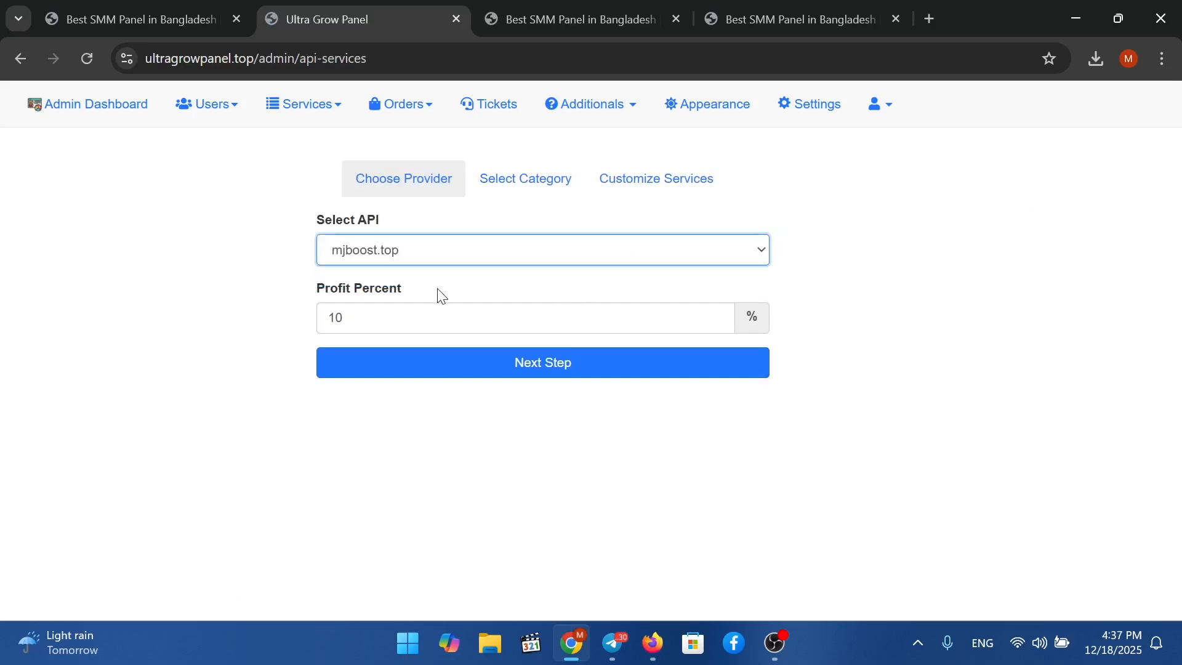
left_click(433, 321)
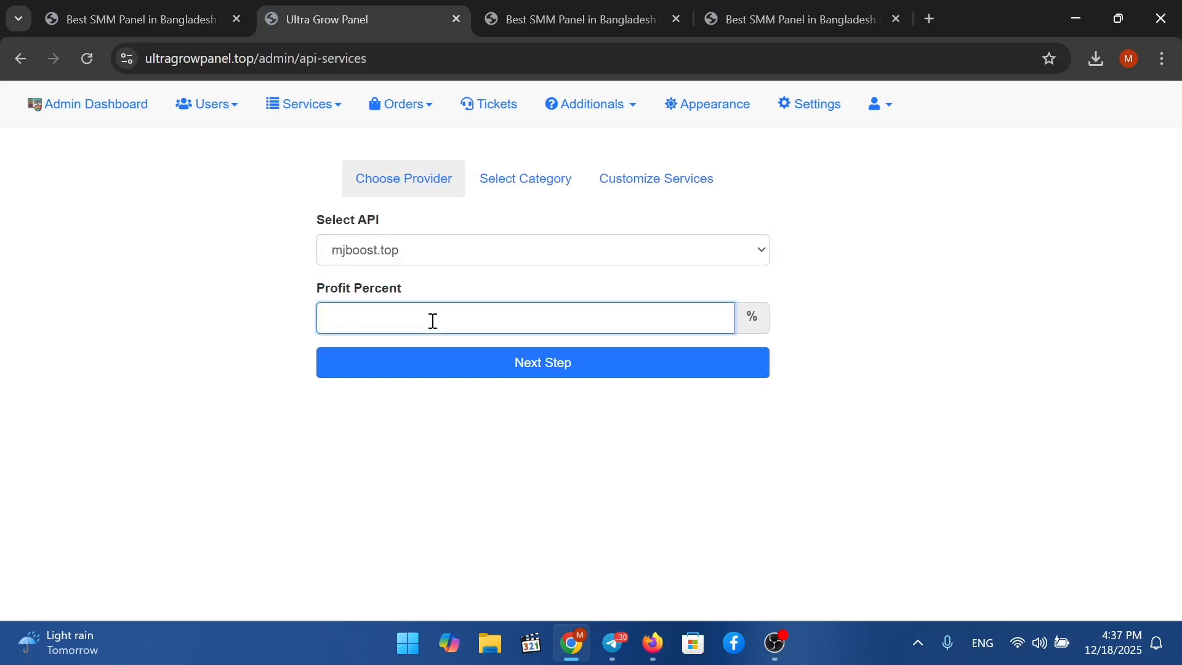
type("50")
left_click(424, 364)
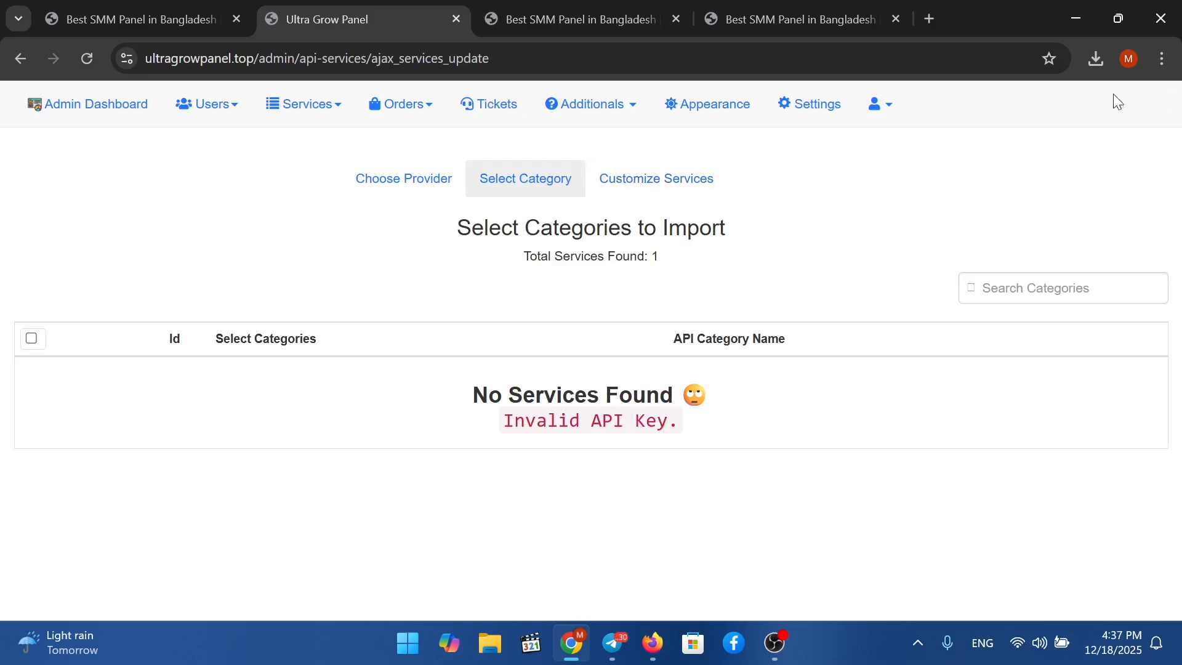
left_click(830, 109)
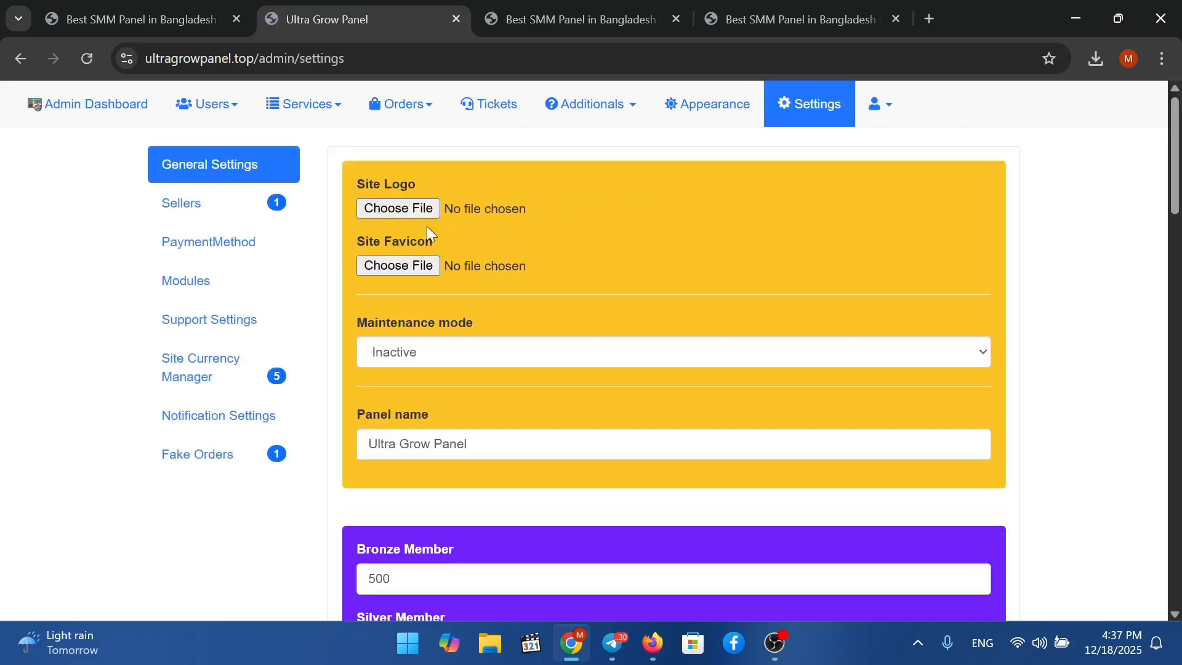
Open the mjboost.top provider for editing and clear its old API key.
left_click(258, 213)
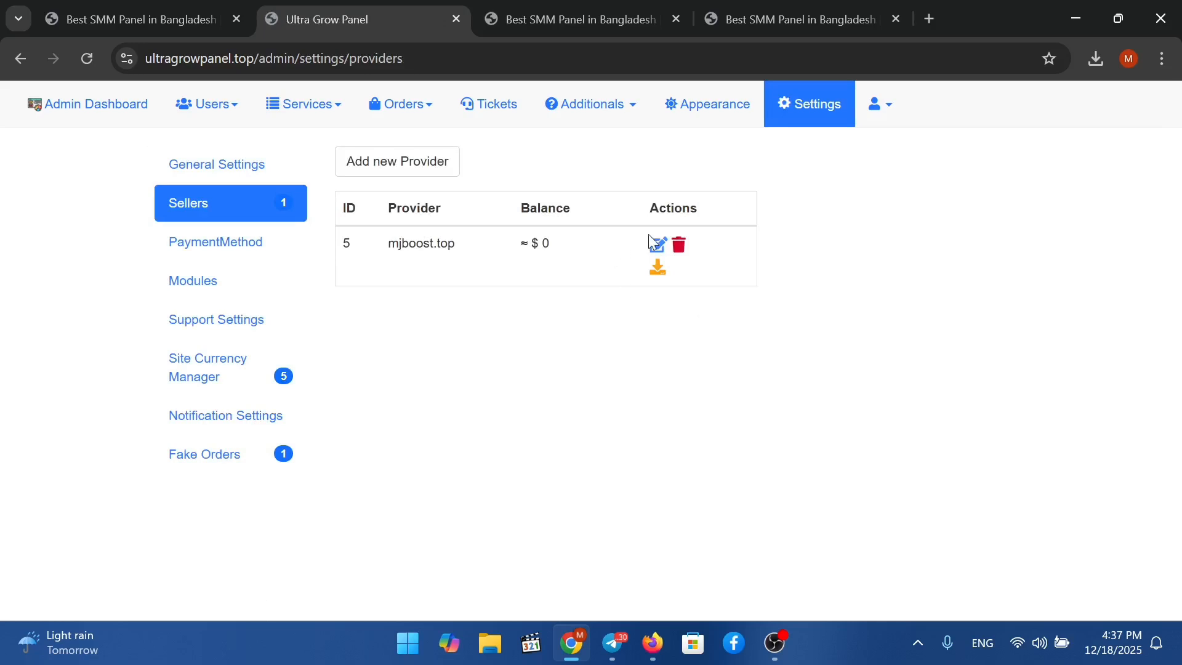
left_click(656, 246)
left_click(392, 278)
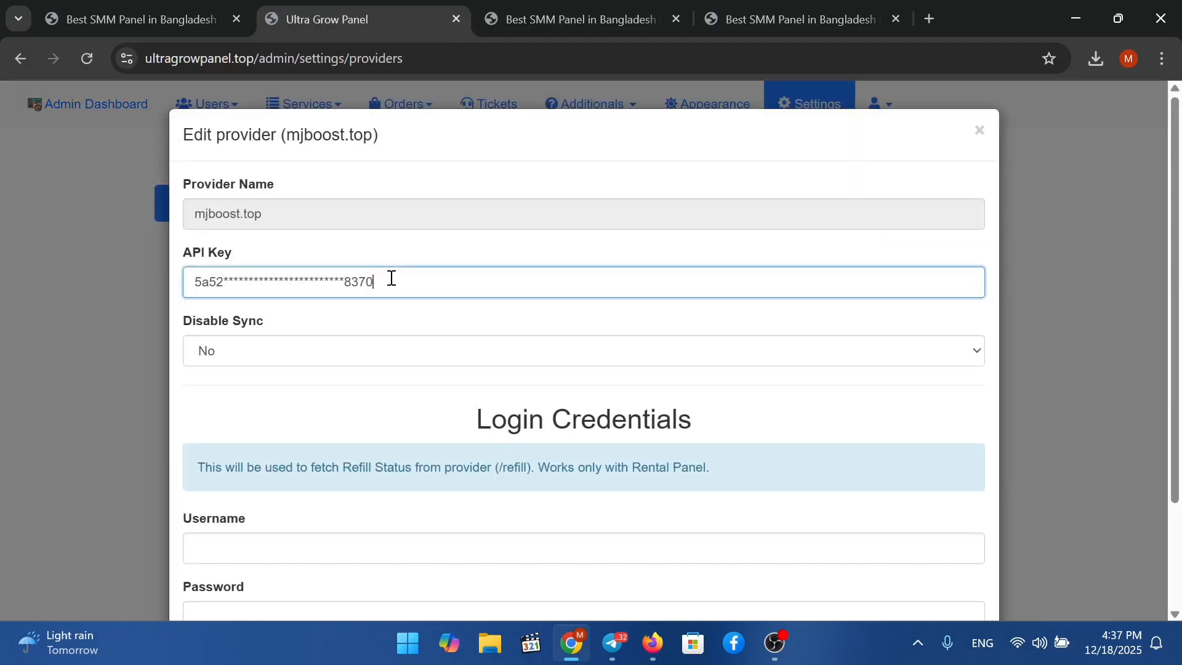
key("ctrl+a")
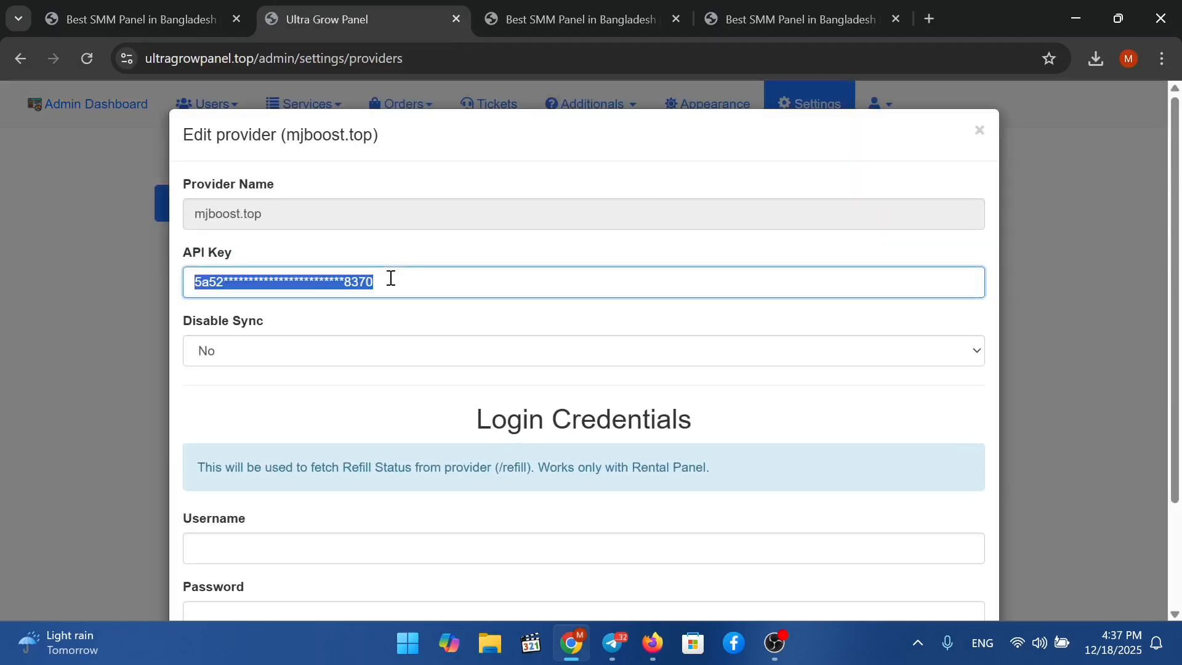
key("BackSpace")
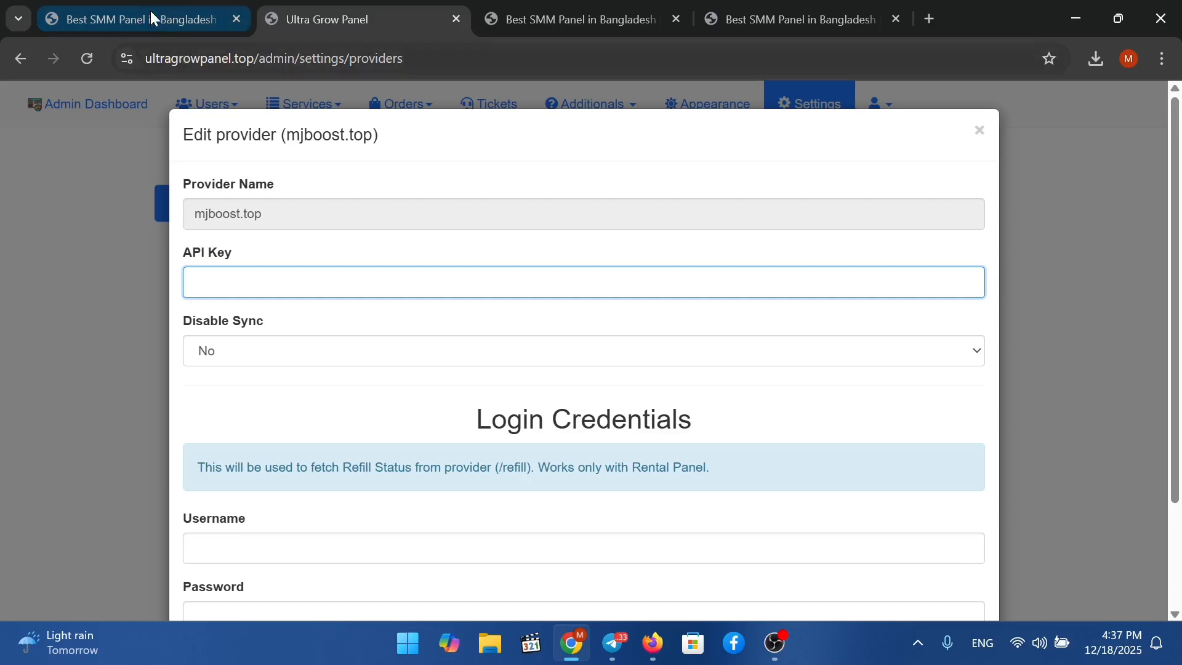
Generate a new MJ BOOST API key, paste it into the provider, and save it.
left_click(149, 10)
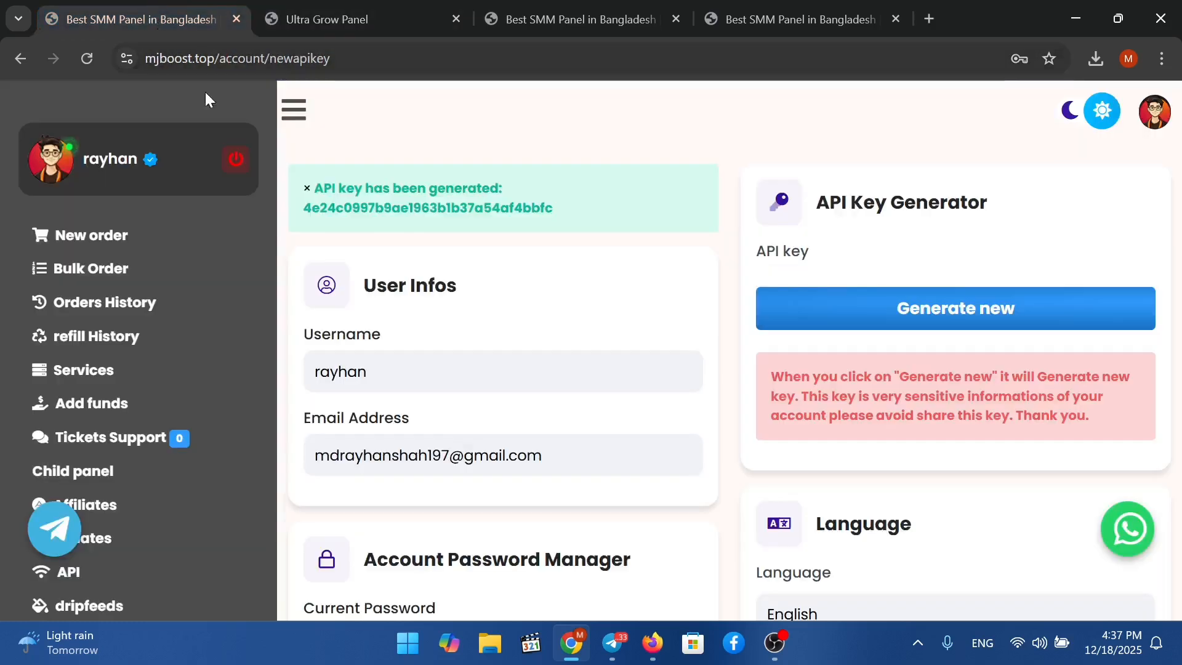
left_click(868, 292)
double_click(492, 210)
key("ctrl+c")
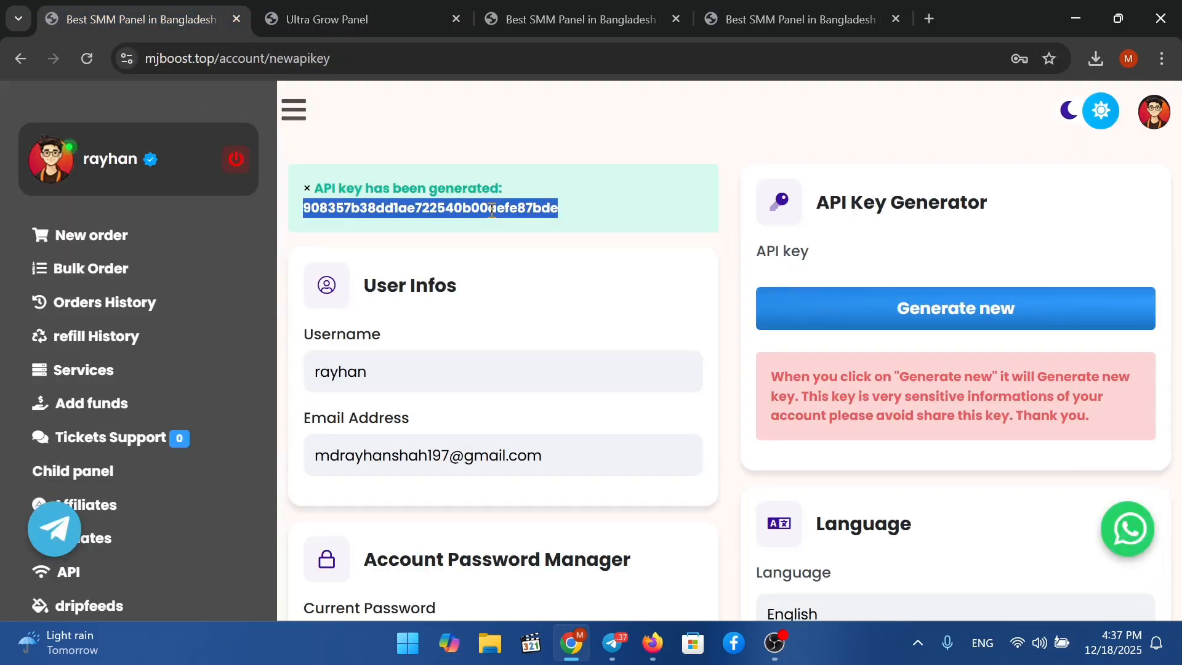
left_click(75, 234)
left_click(417, 8)
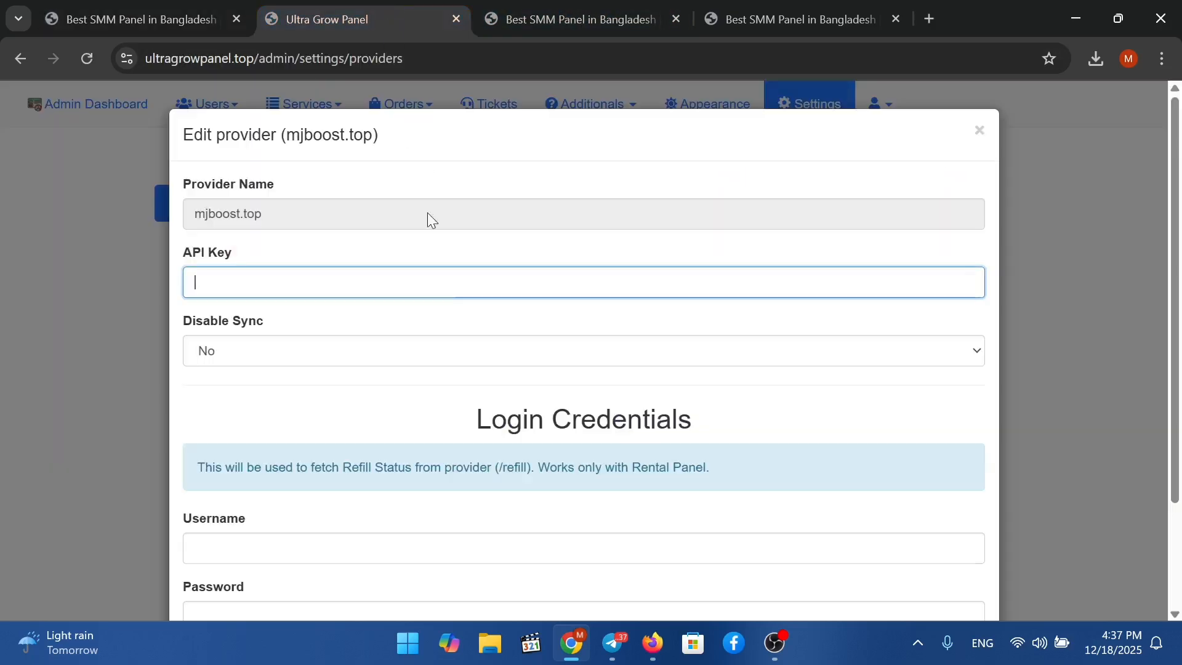
left_click(440, 276)
key("ctrl+v")
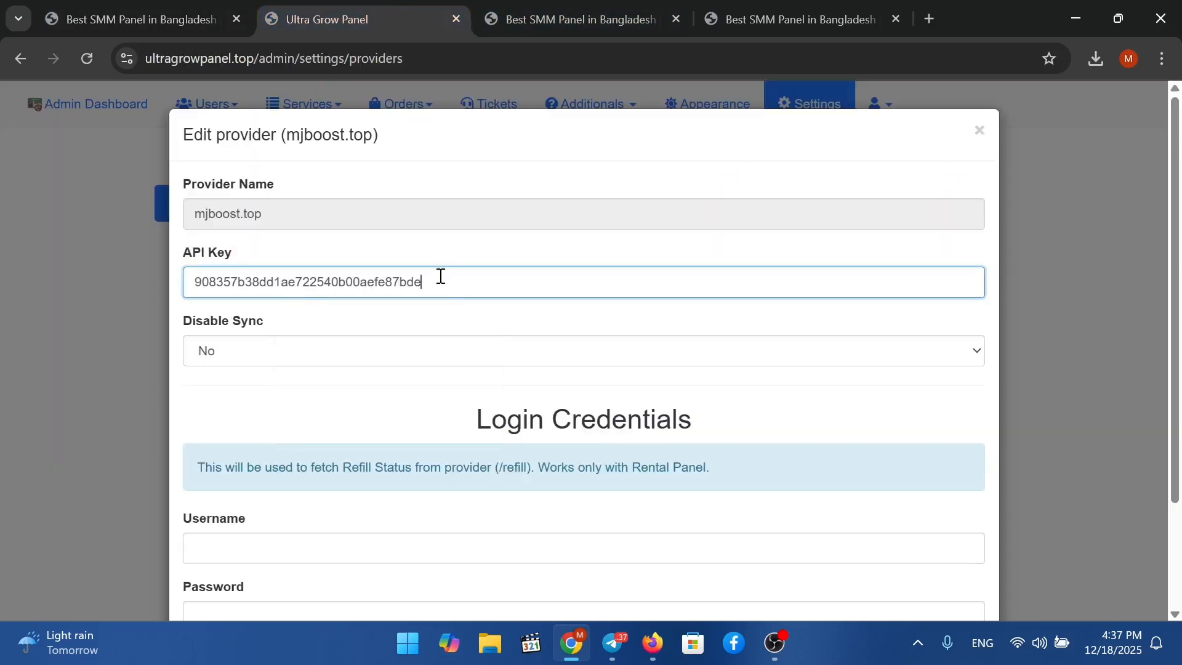
scroll(432, 456, "down", 2)
left_click(882, 545)
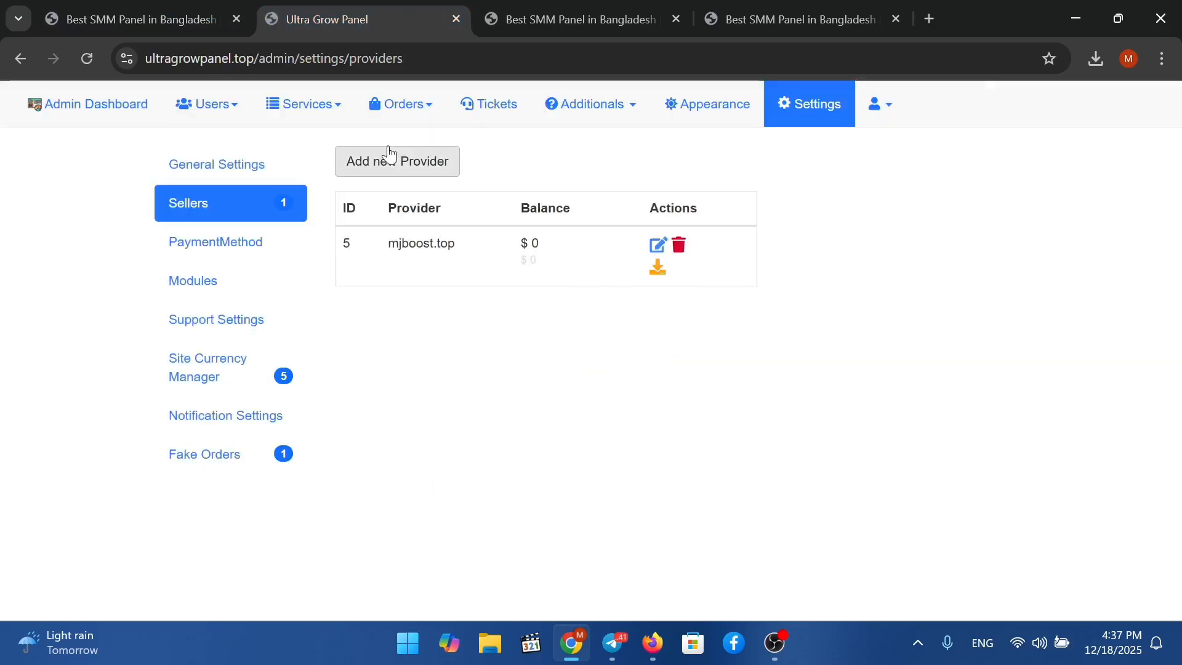
Start an Import Services from mjboost.top with Profit Percent changed from 10 to 50.
left_click(282, 111)
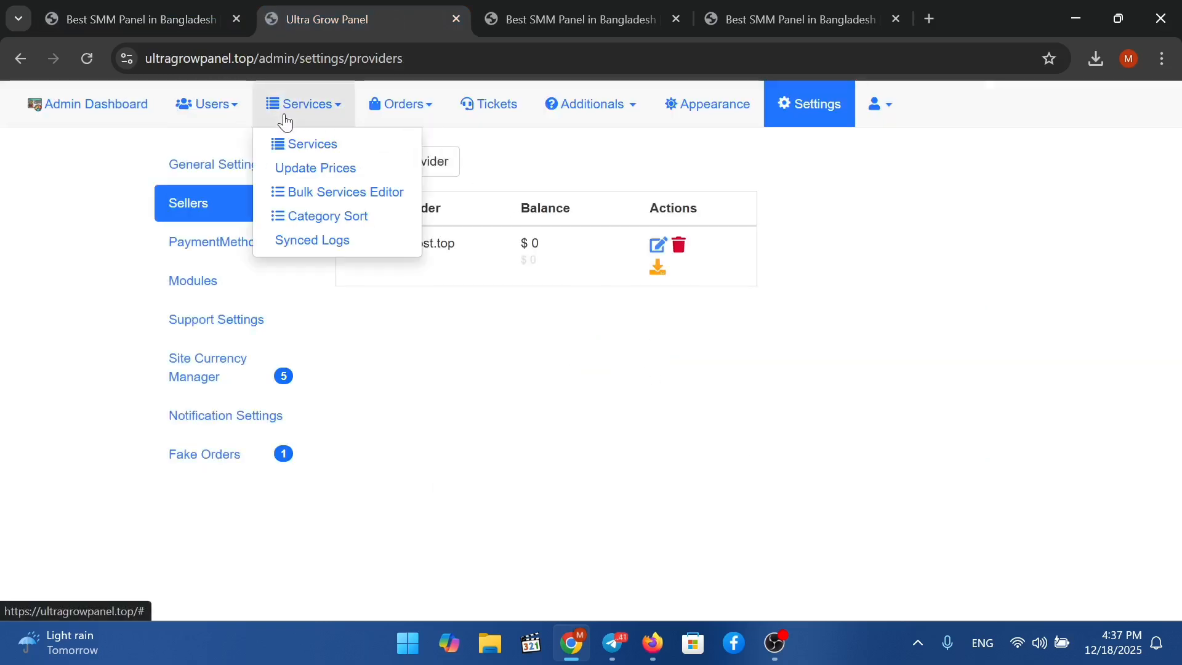
left_click(317, 145)
left_click(1077, 188)
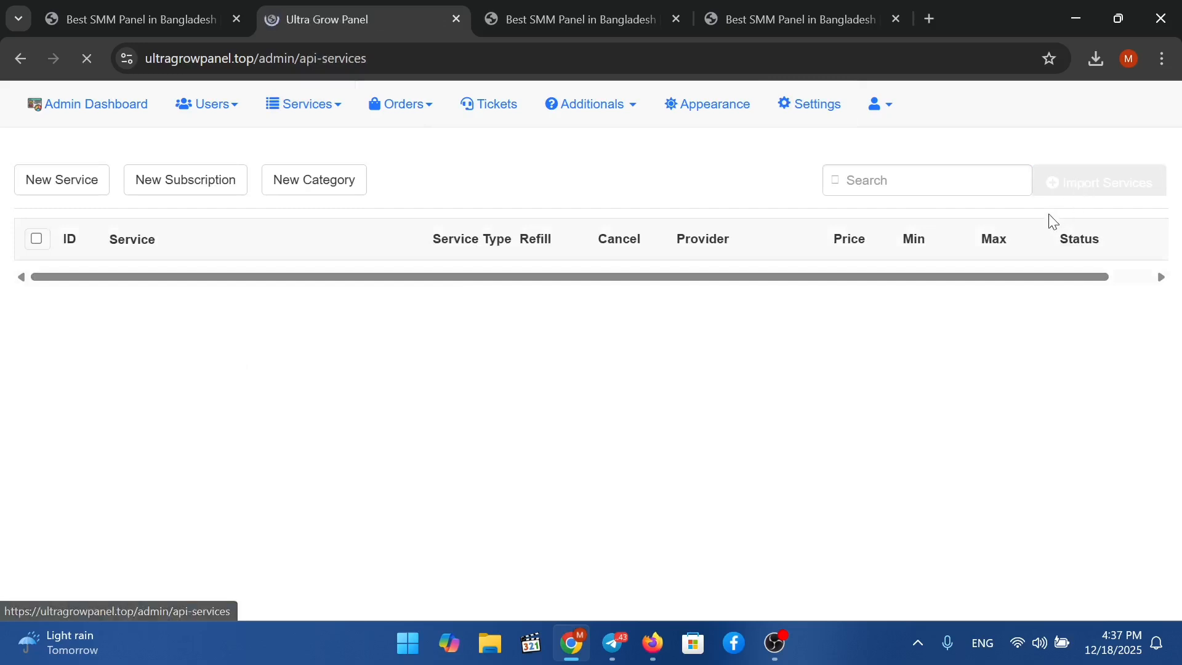
left_click(536, 316)
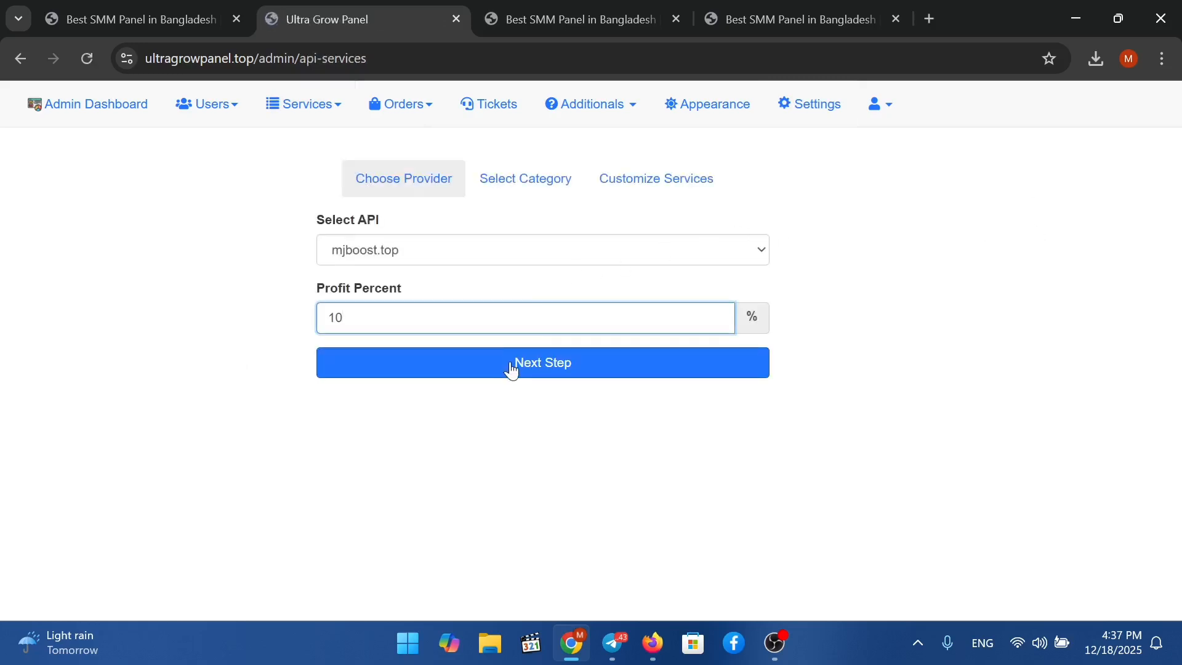
key("BackSpace")
key("BackSpace")
type("50")
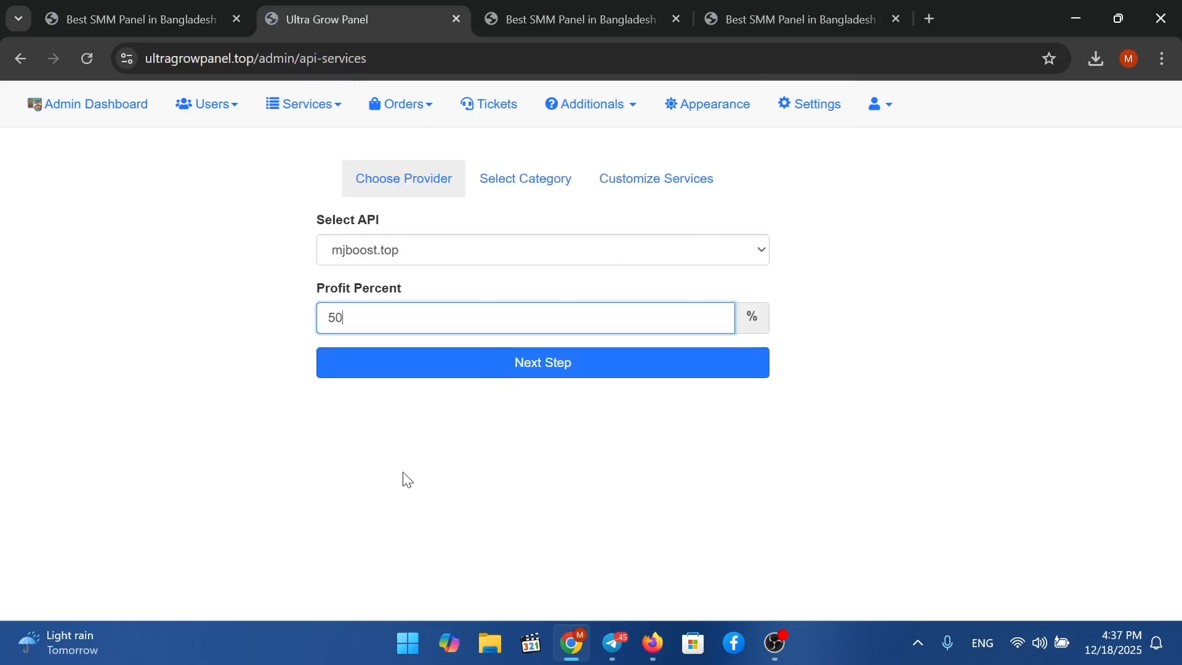
left_click(515, 364)
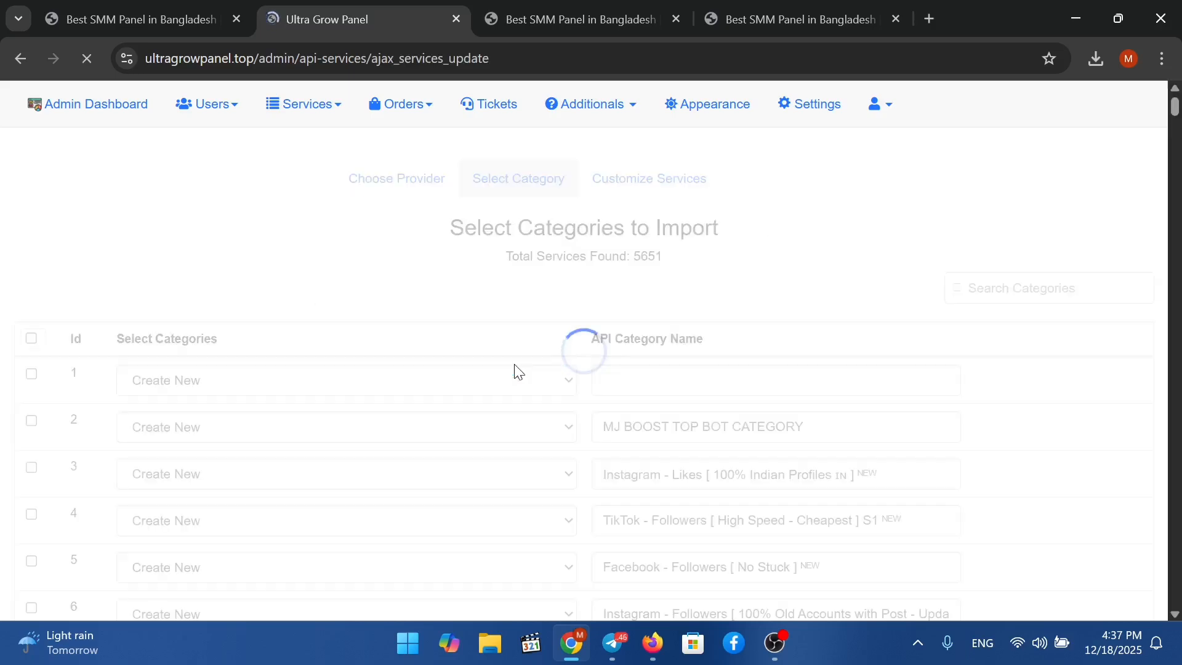
Select Instagram Likes Indian Profiles and TikTok Followers High Speed categories and choose to import them.
scroll(530, 378, "down", 15)
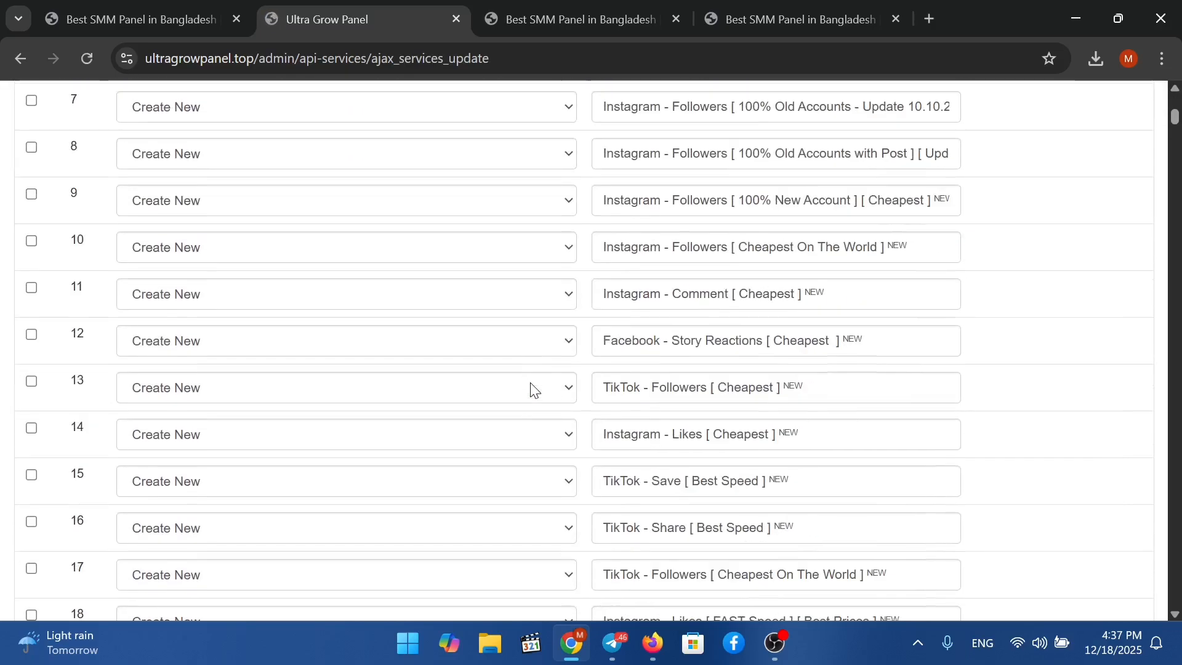
scroll(534, 390, "down", 20)
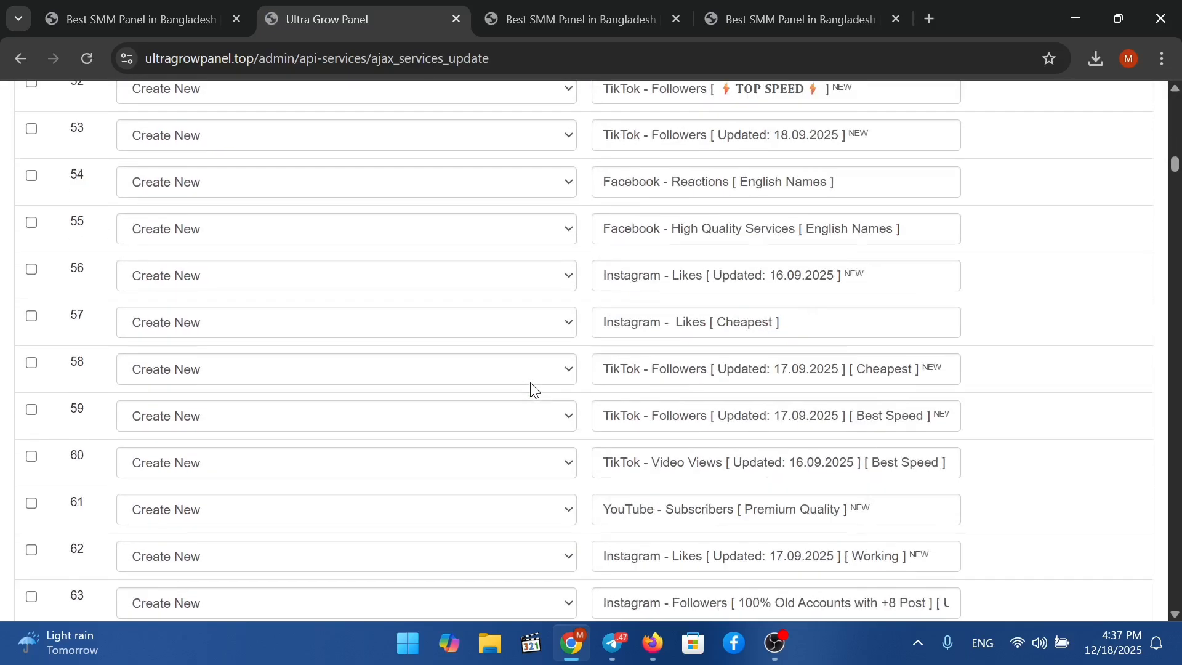
scroll(534, 388, "up", 18)
scroll(534, 390, "up", 20)
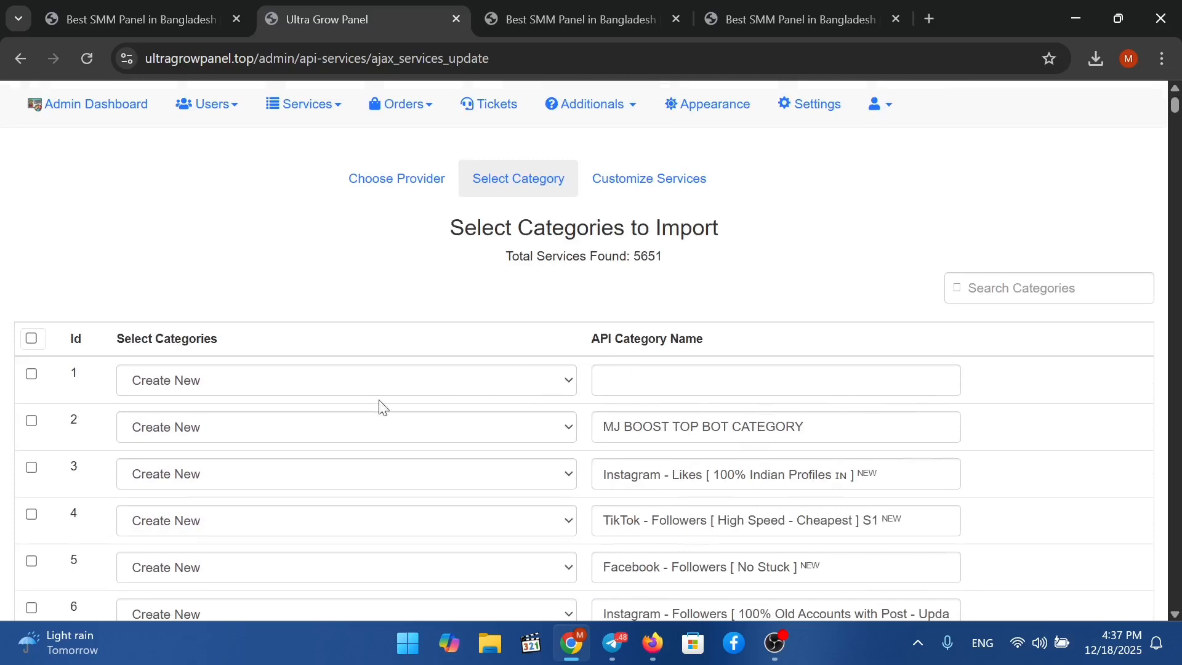
left_click(32, 469)
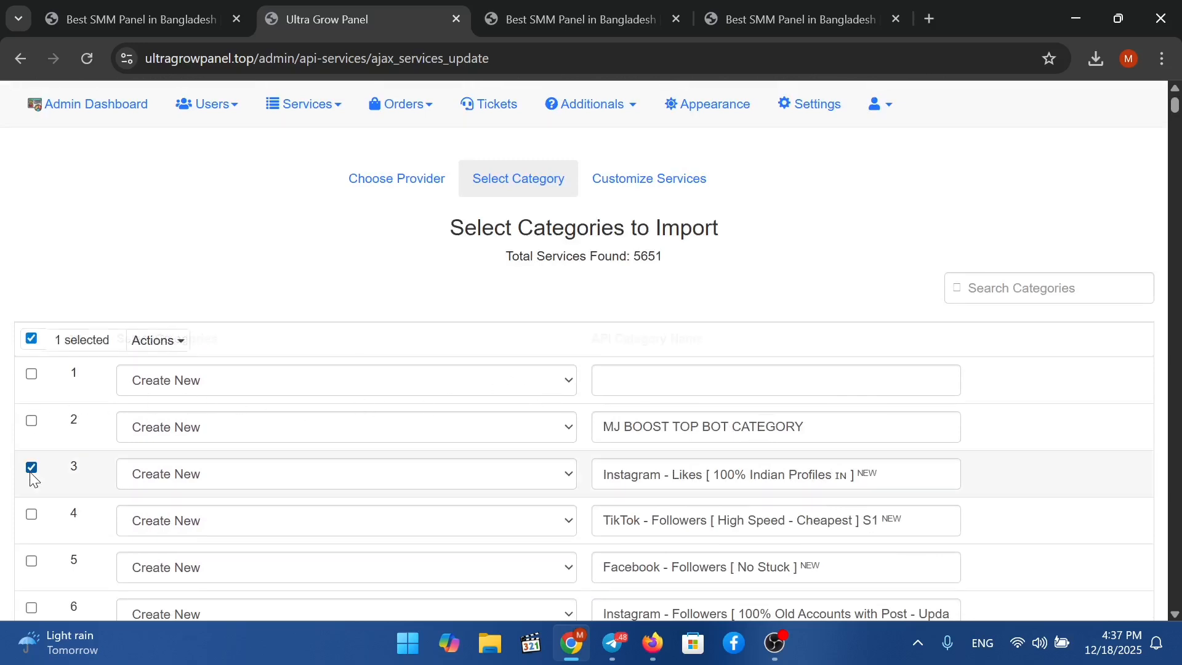
left_click(33, 516)
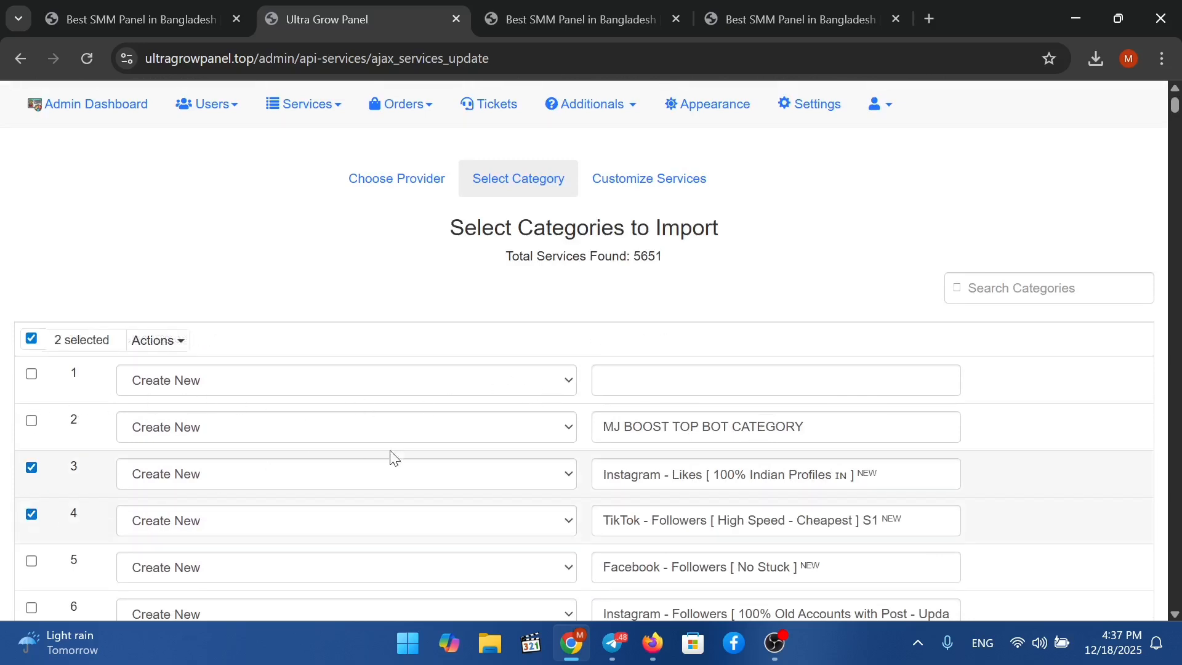
left_click(147, 354)
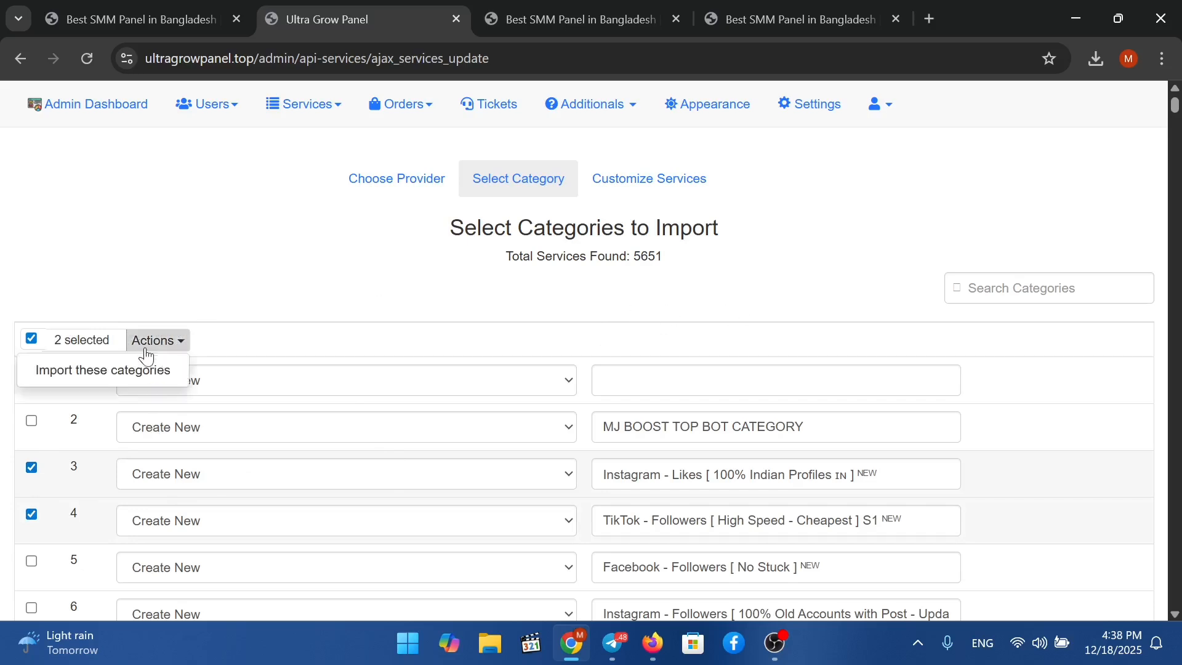
left_click(98, 372)
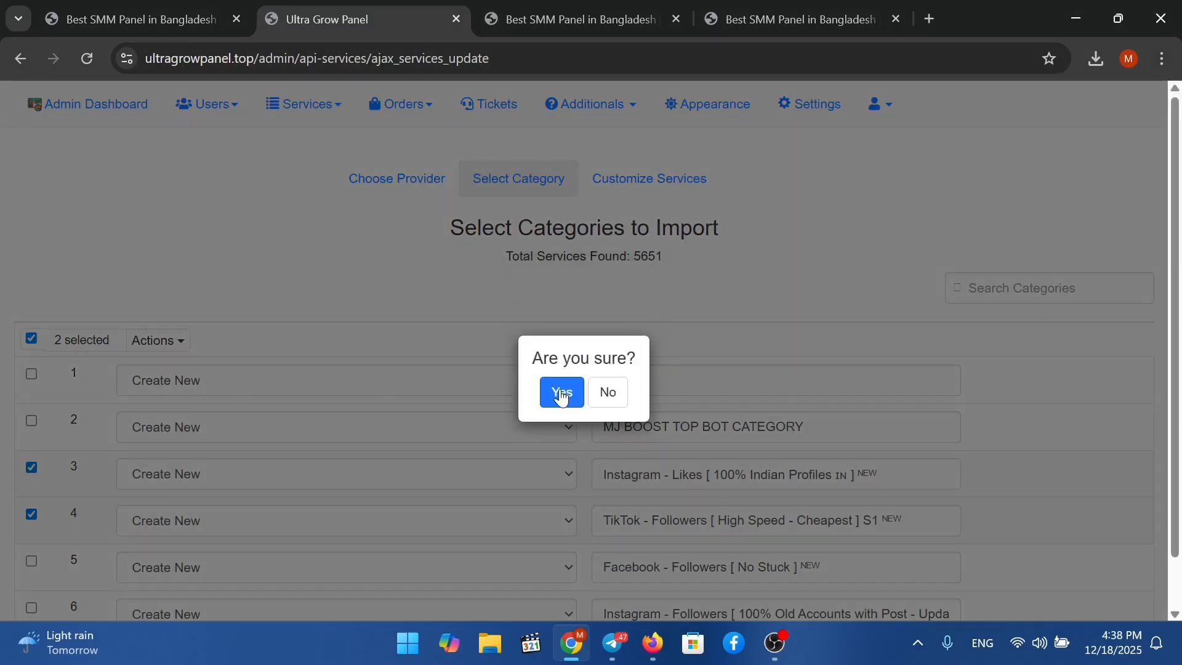
left_click(560, 391)
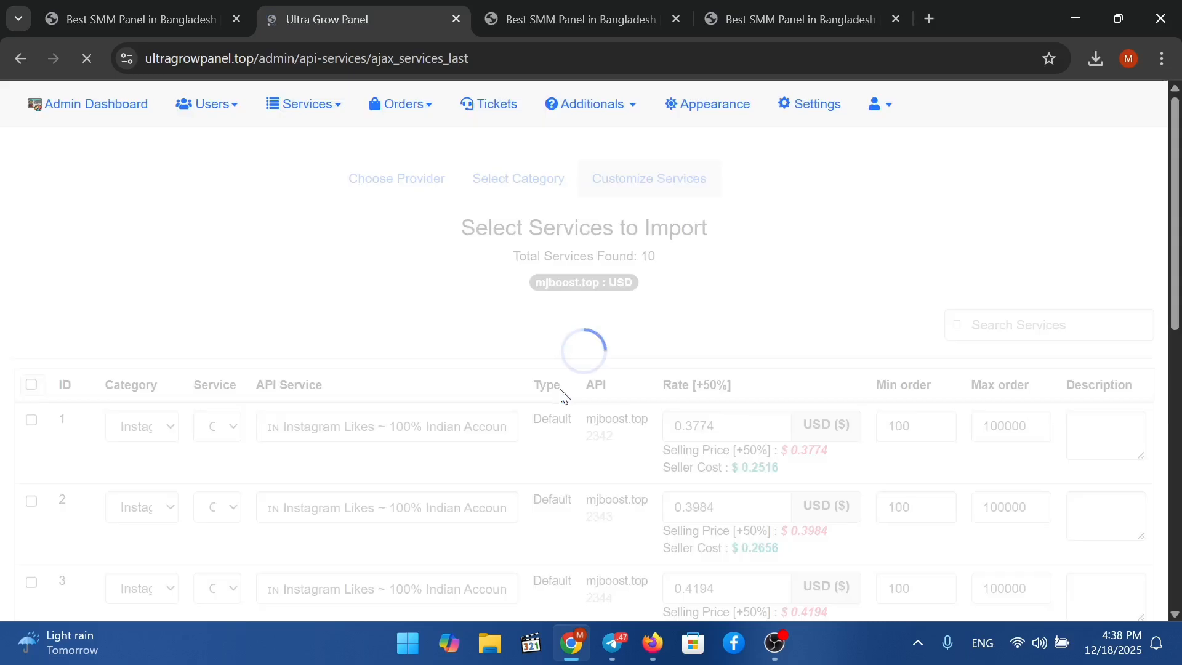
left_click_drag(625, 256, 688, 274)
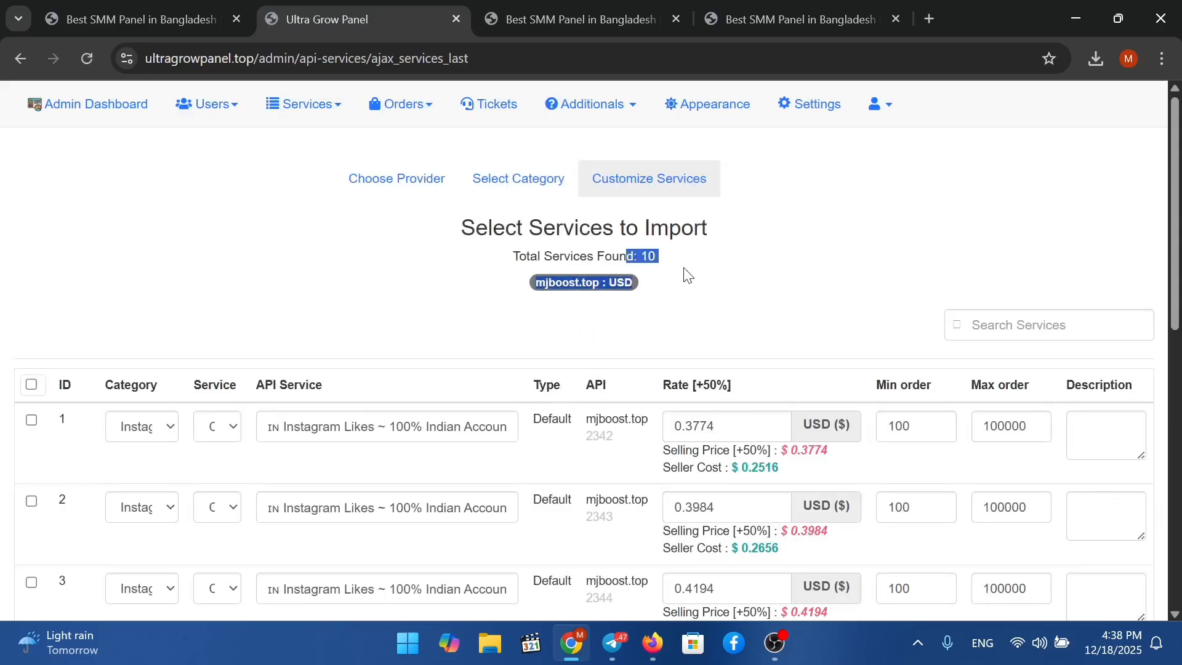
left_click(687, 283)
scroll(923, 441, "down", 3)
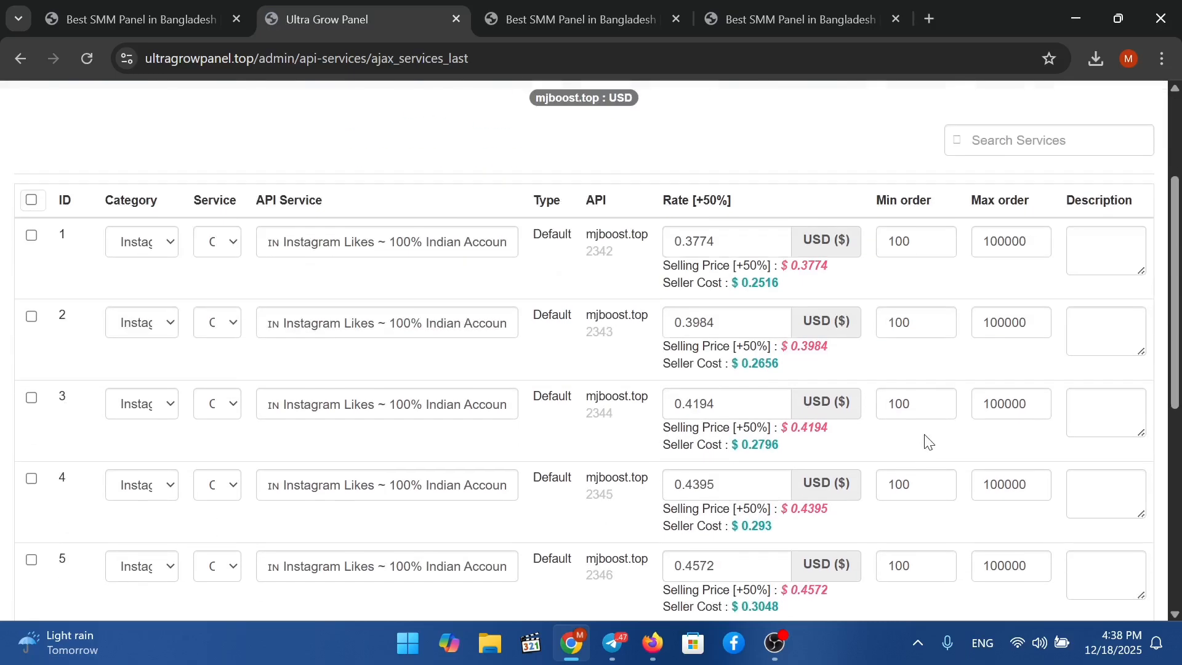
scroll(916, 279, "down", 6)
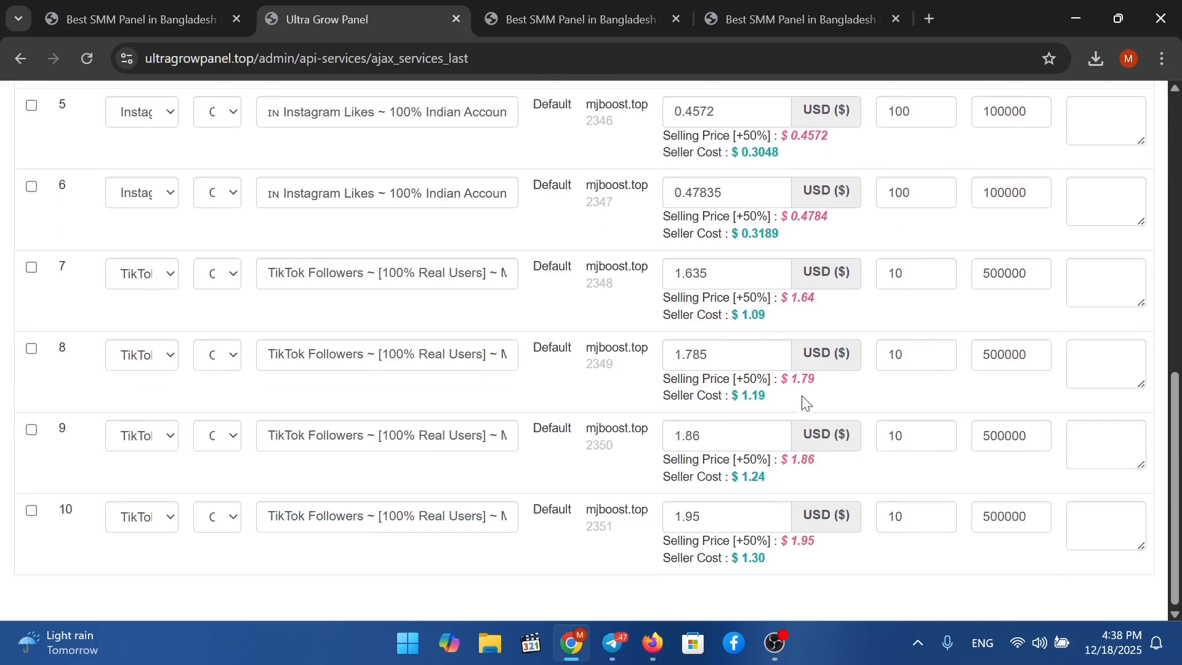
scroll(805, 403, "up", 2)
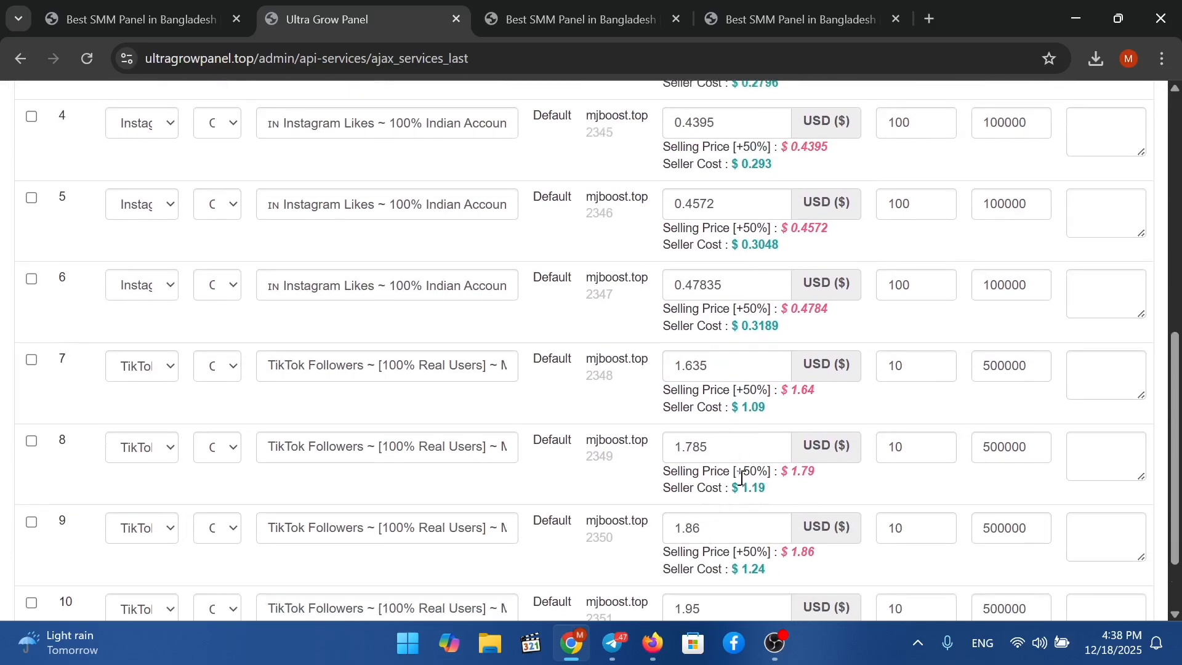
left_click_drag(742, 479, 809, 479)
left_click(773, 478)
scroll(598, 430, "up", 10)
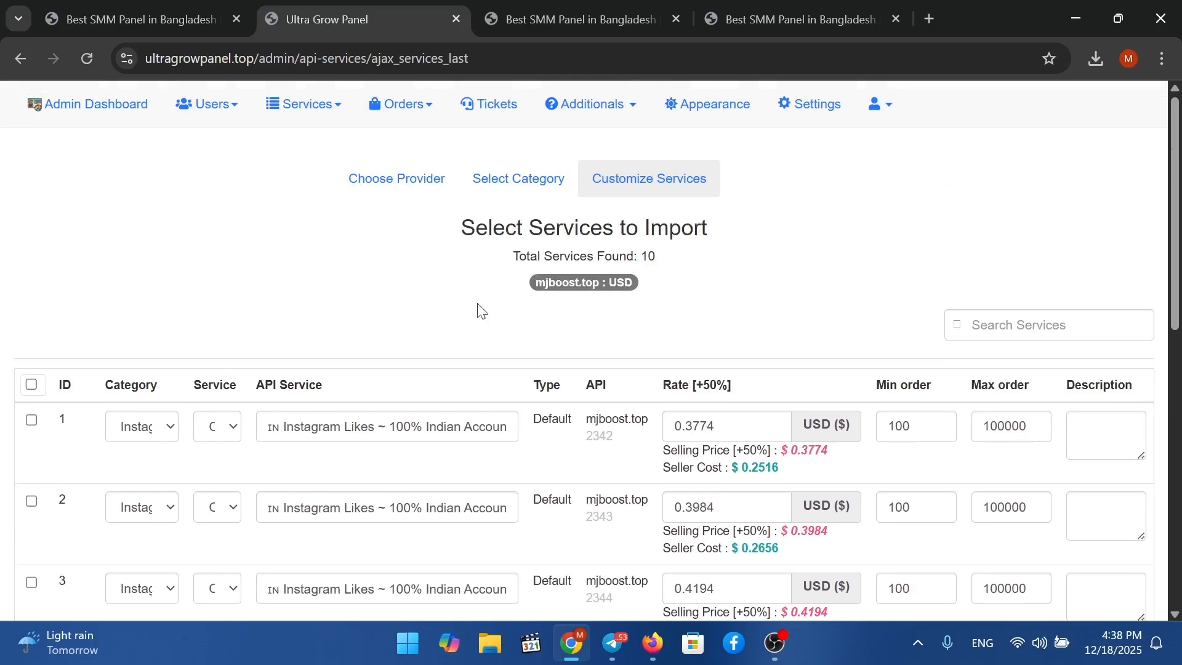
left_click(32, 384)
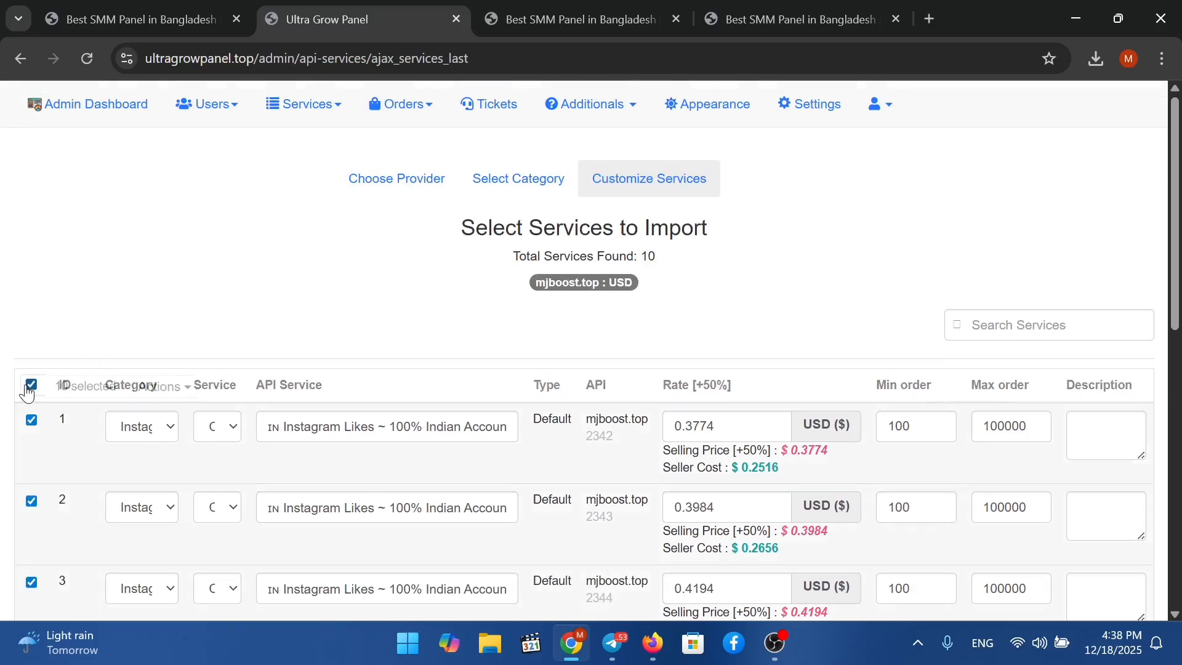
left_click(164, 386)
left_click(153, 415)
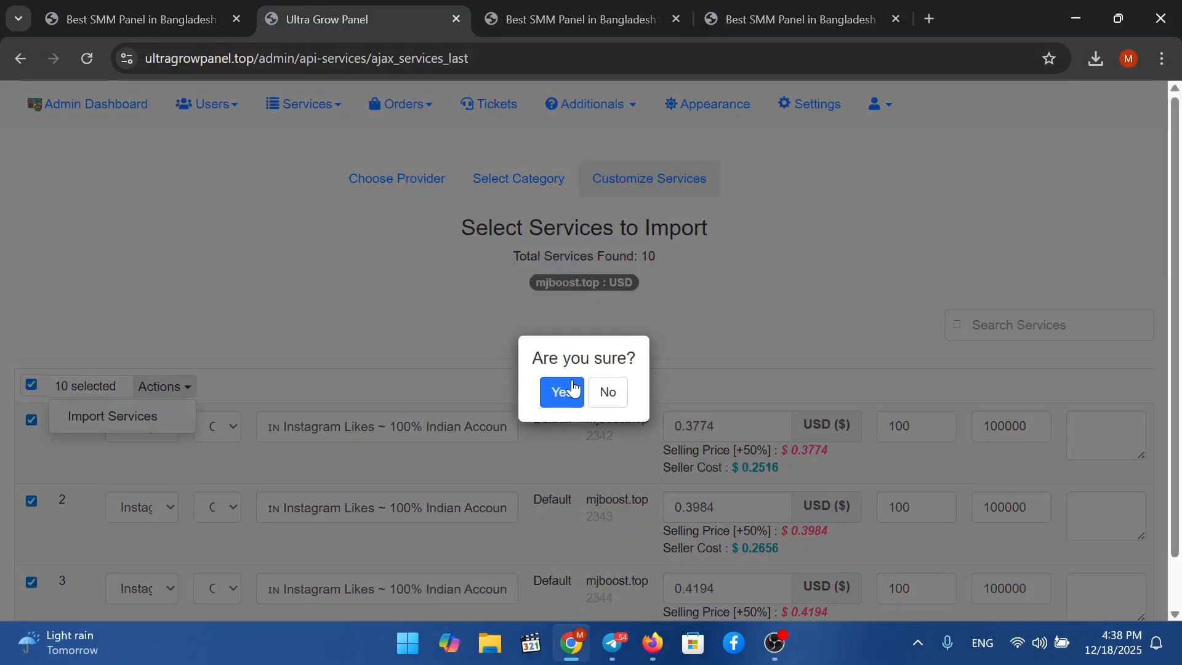
left_click(576, 392)
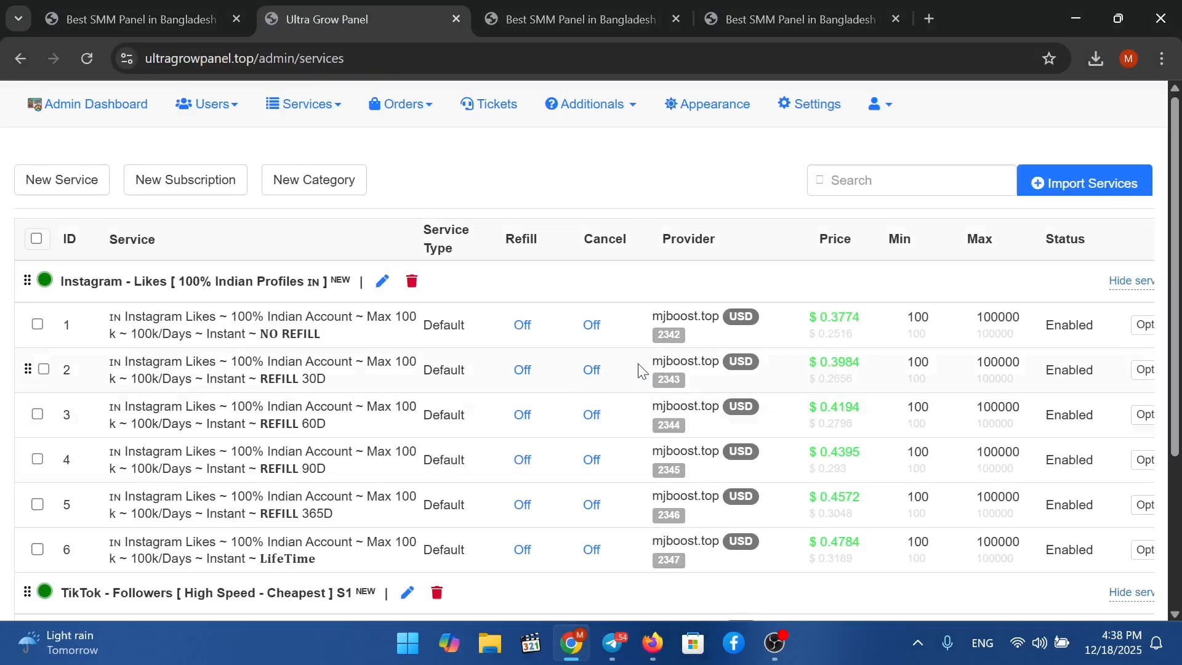
scroll(639, 369, "down", 3)
scroll(638, 370, "up", 3)
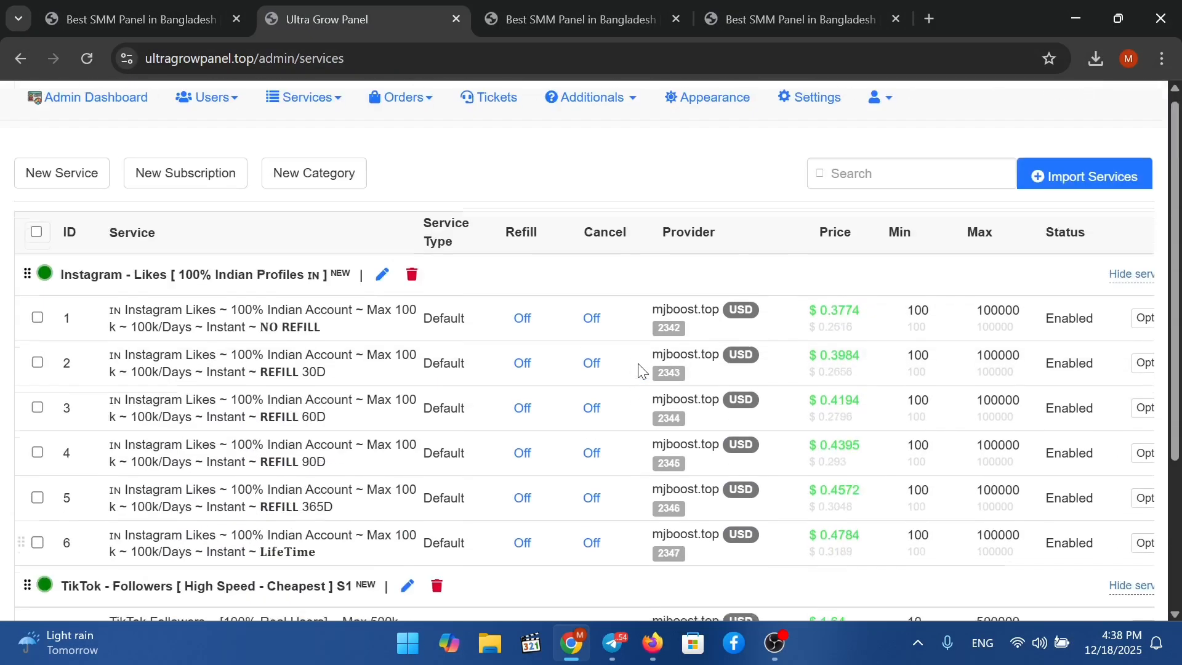
Start a new service import from mjboost.top with a 60% profit markup.
left_click(1069, 175)
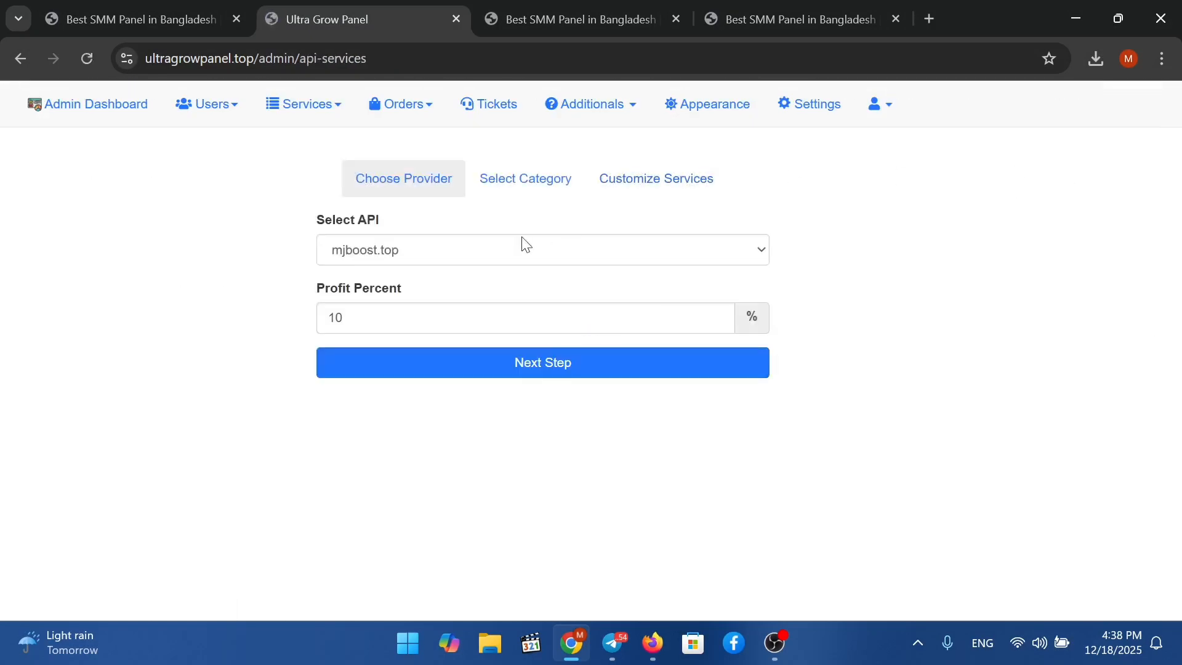
left_click(557, 315)
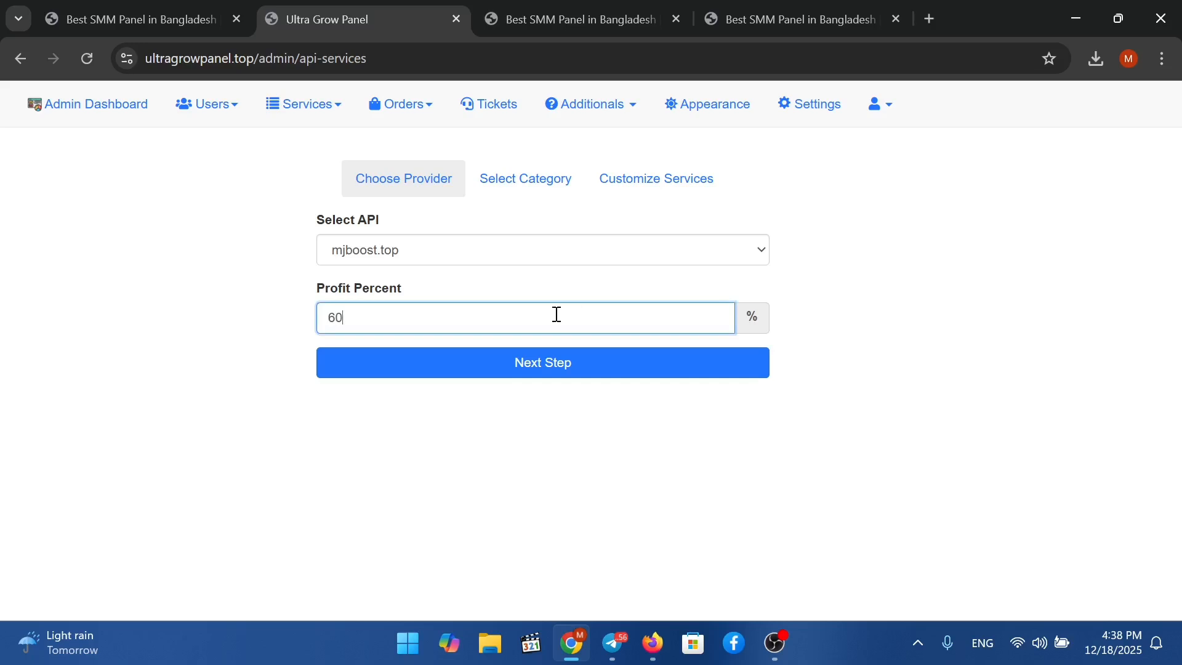
left_click(614, 383)
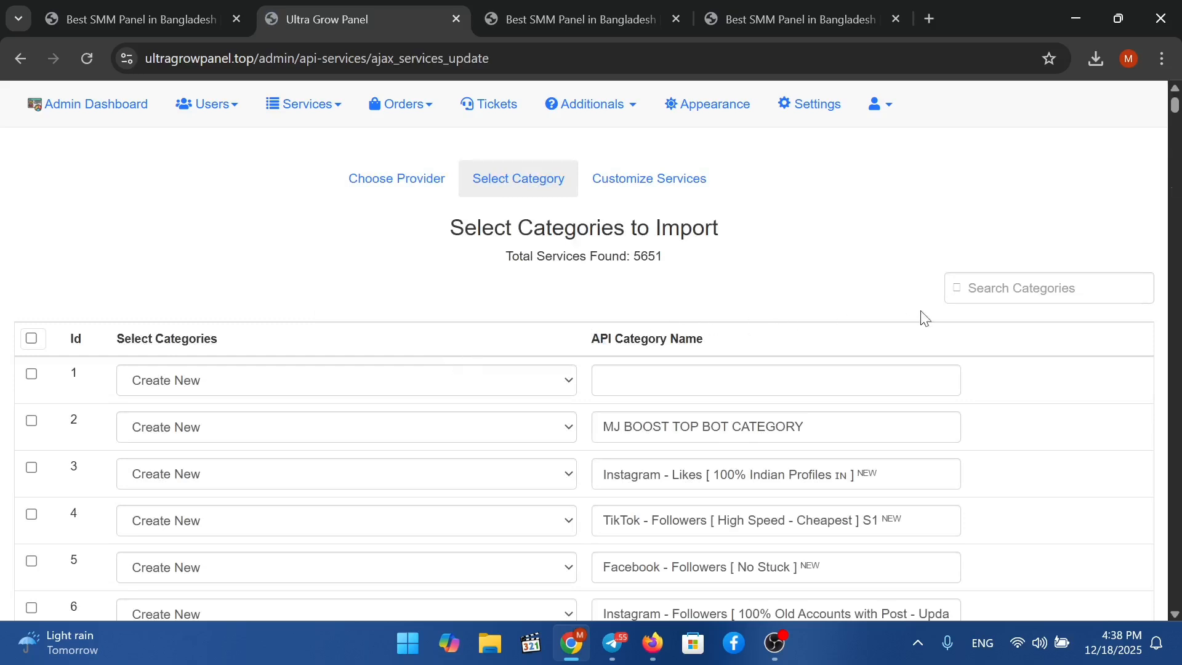
Search categories for 'tele' and import the Telegram - Post Views category.
left_click(1002, 289)
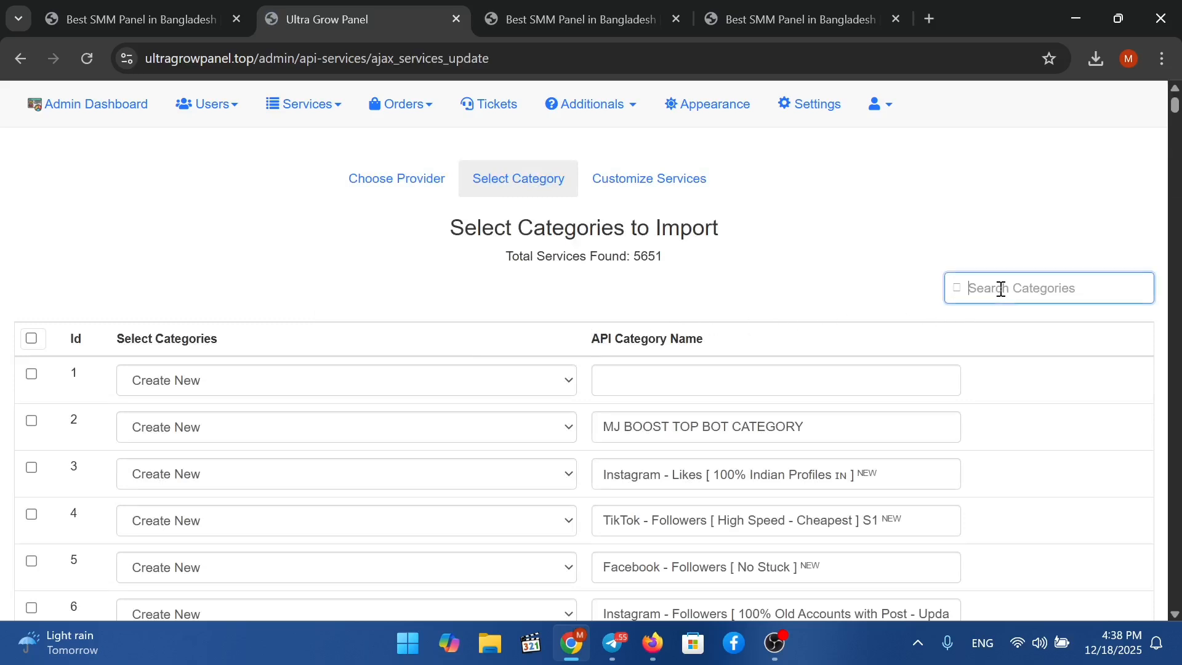
type("telegra")
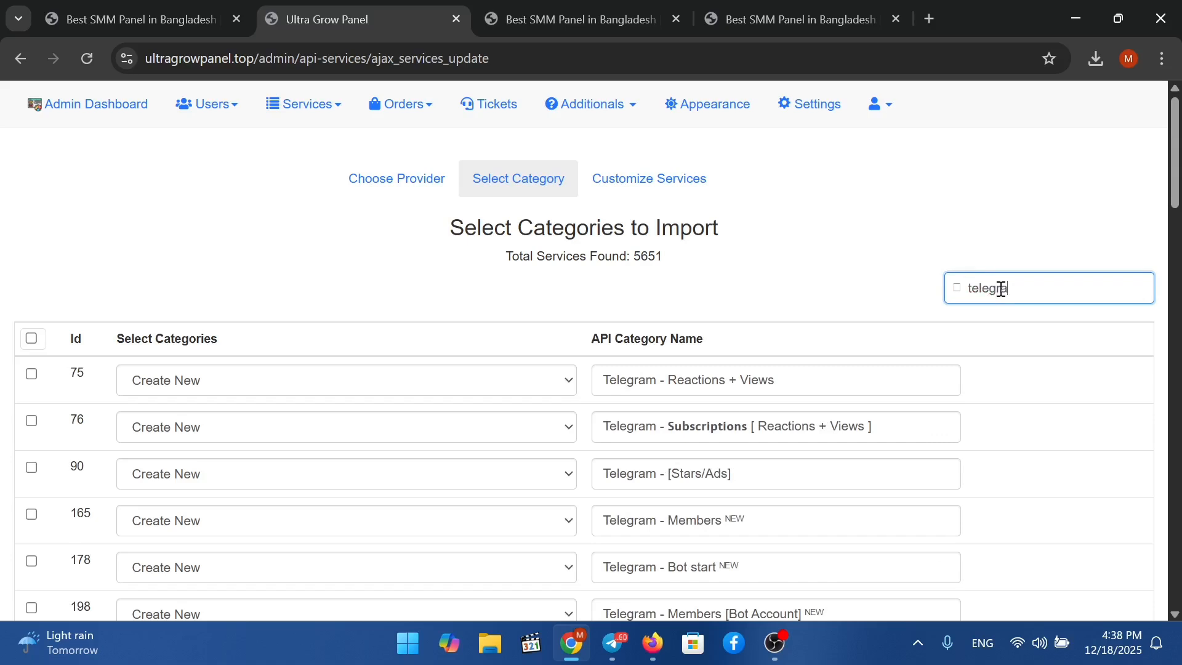
scroll(665, 474, "down", 3)
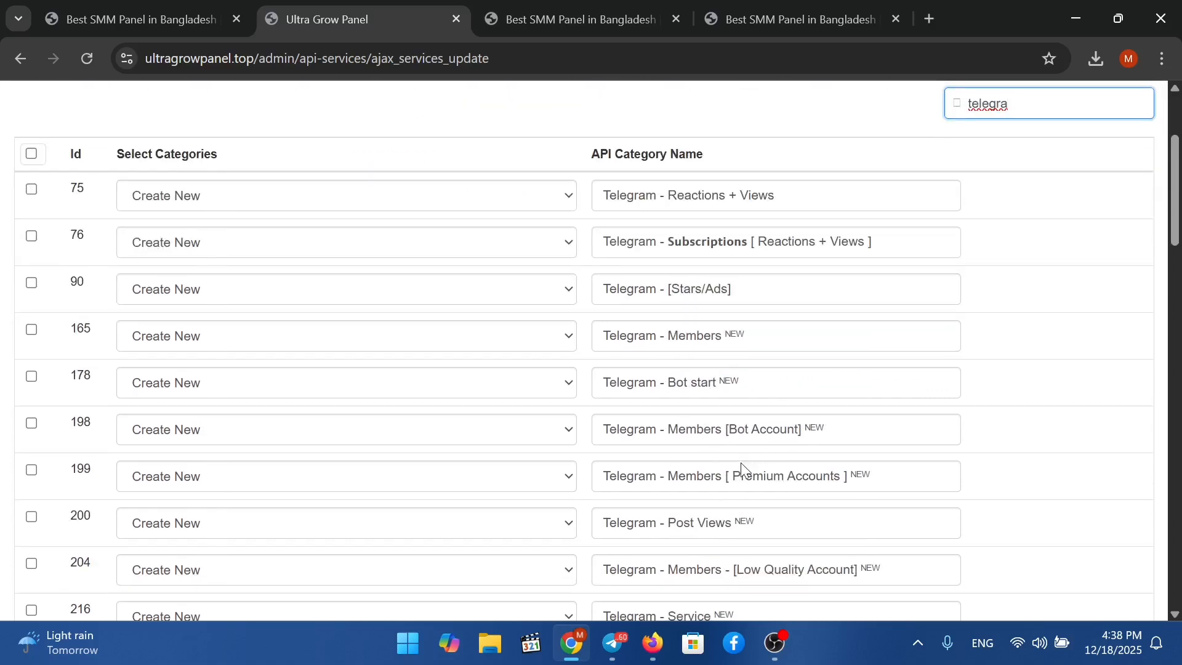
scroll(741, 463, "down", 2)
left_click(729, 443)
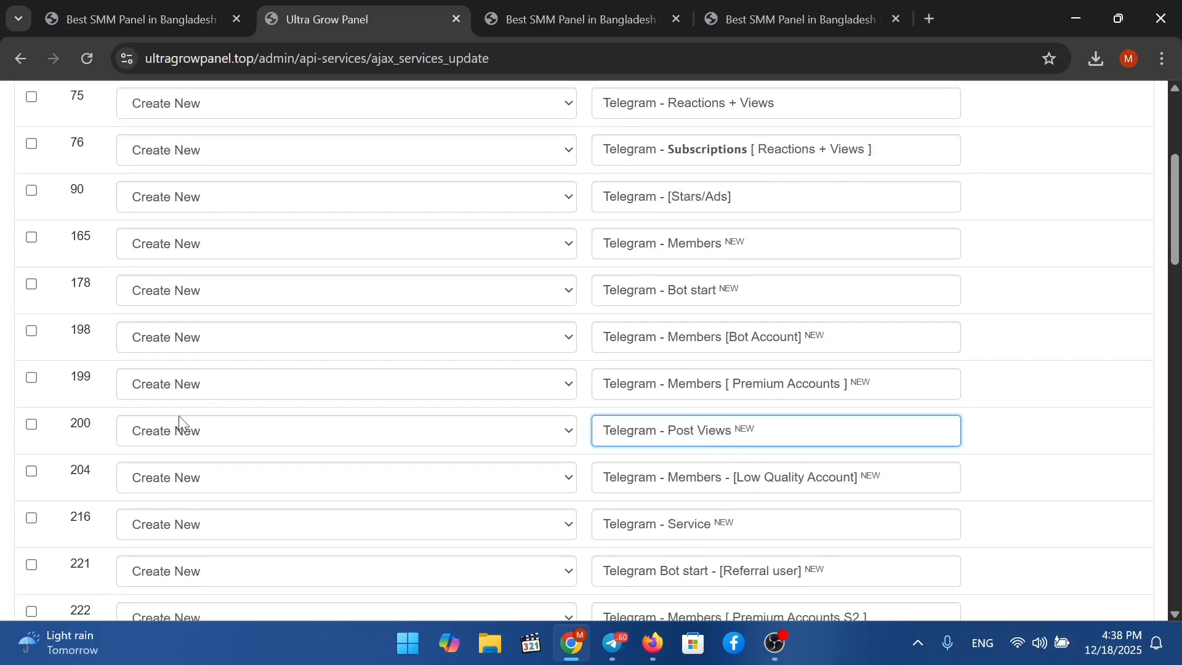
left_click(32, 425)
scroll(448, 403, "up", 5)
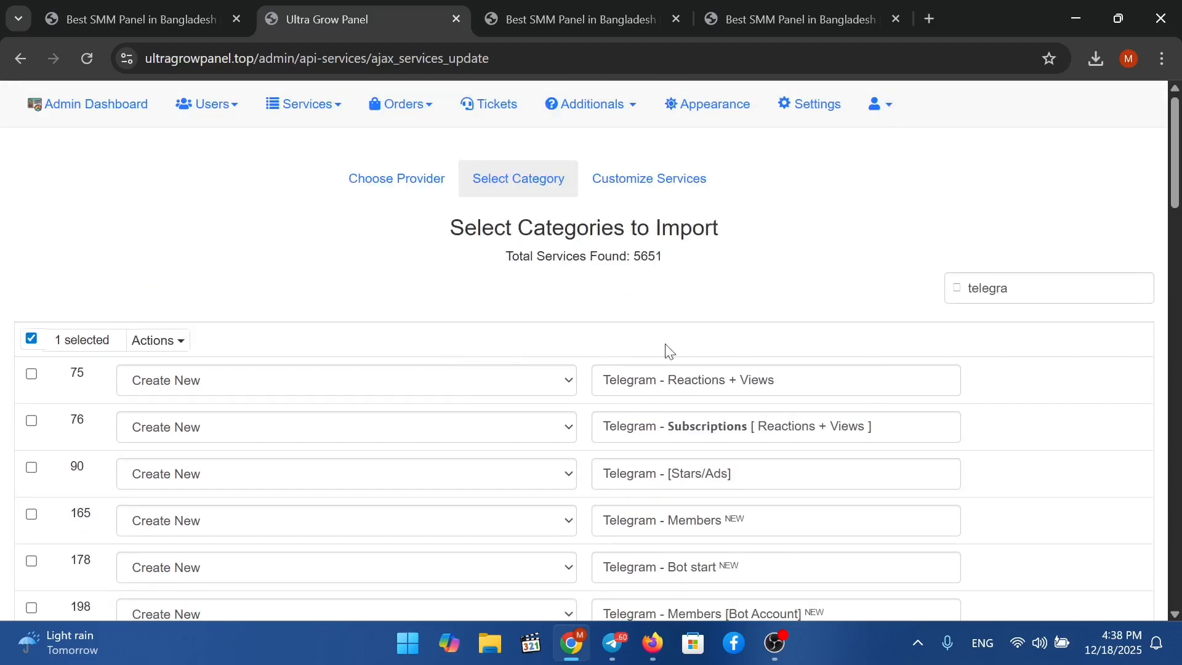
left_click(179, 346)
left_click(172, 371)
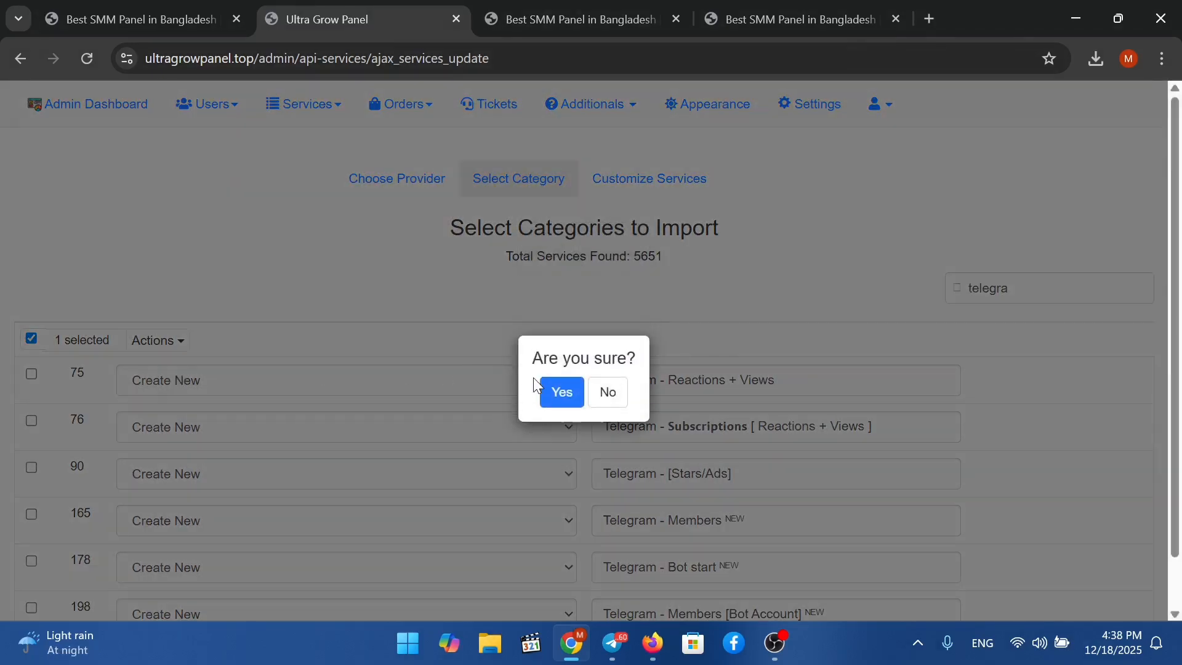
left_click(553, 393)
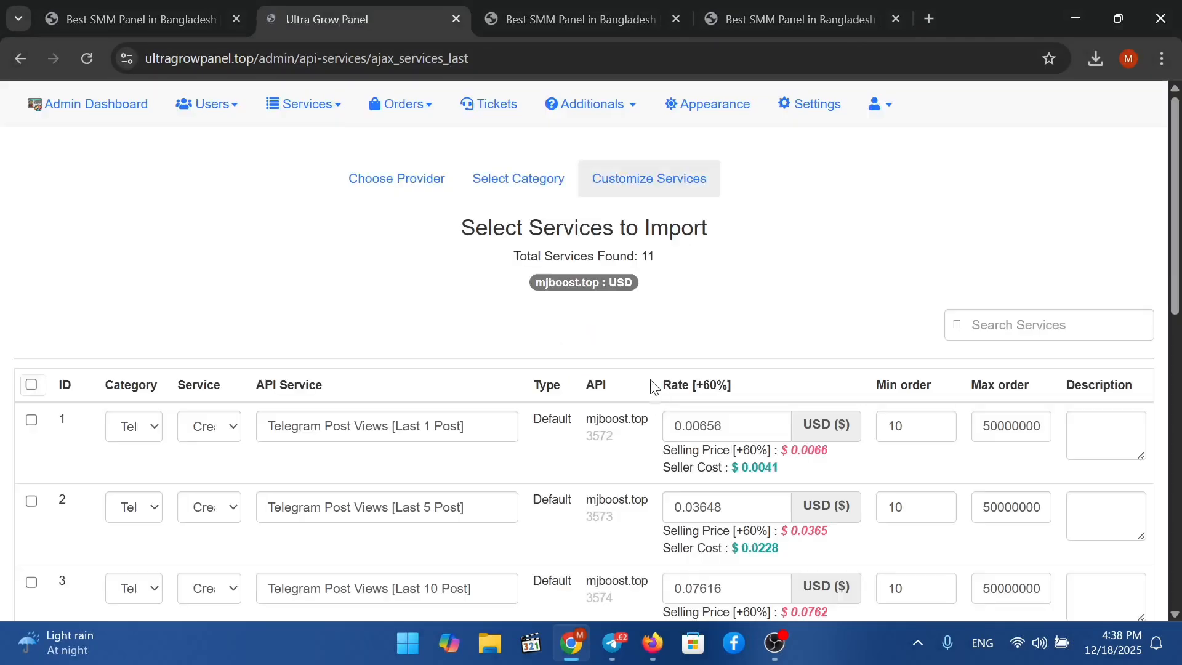
Select all 11 Telegram Post Views services and confirm importing them.
scroll(658, 399, "down", 1)
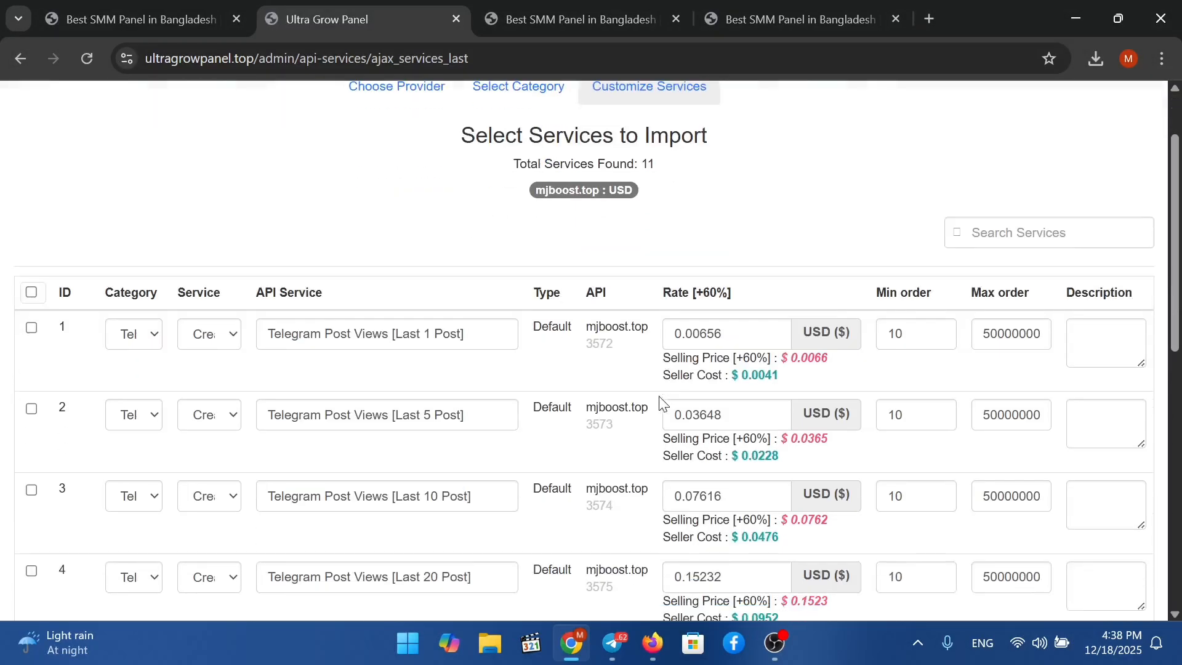
left_click(32, 293)
left_click(166, 295)
left_click(145, 322)
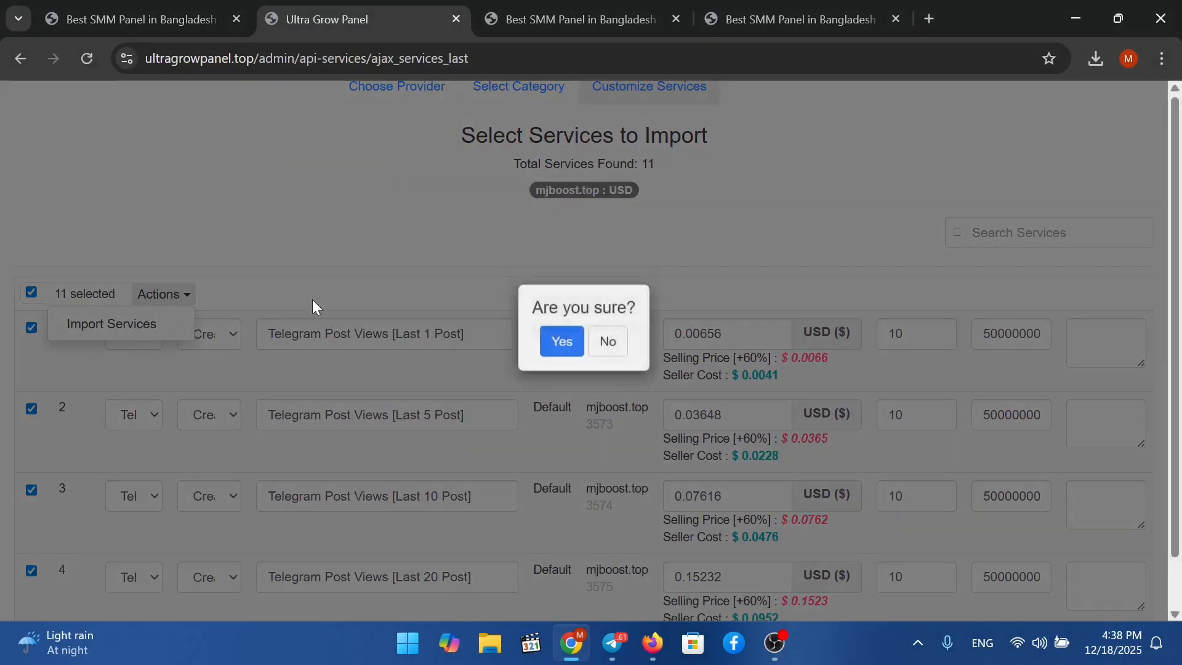
left_click(551, 399)
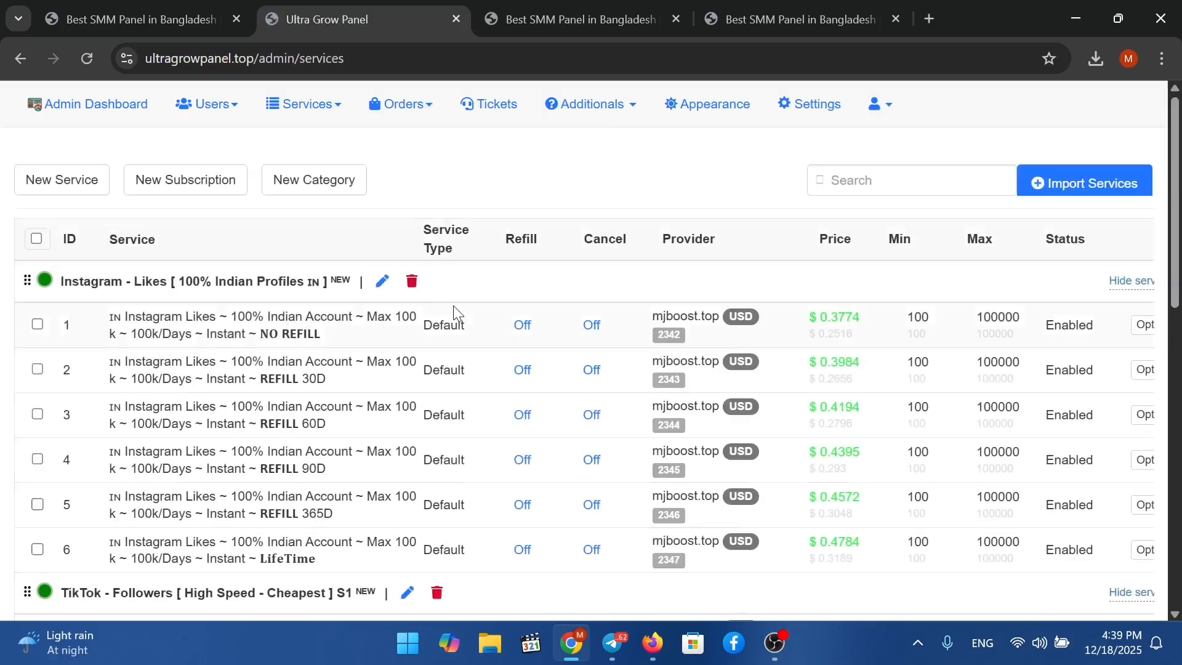
Reload Ultra Grow Panel's order form and choose the Telegram - Post Views category.
left_click(83, 13)
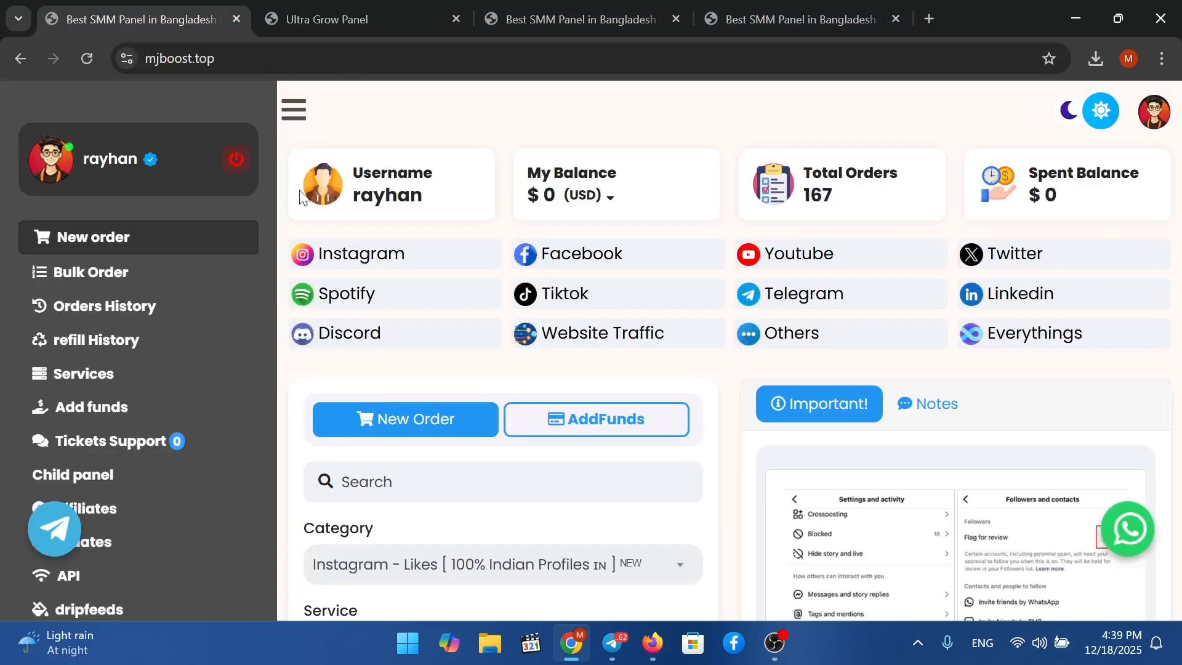
left_click(572, 17)
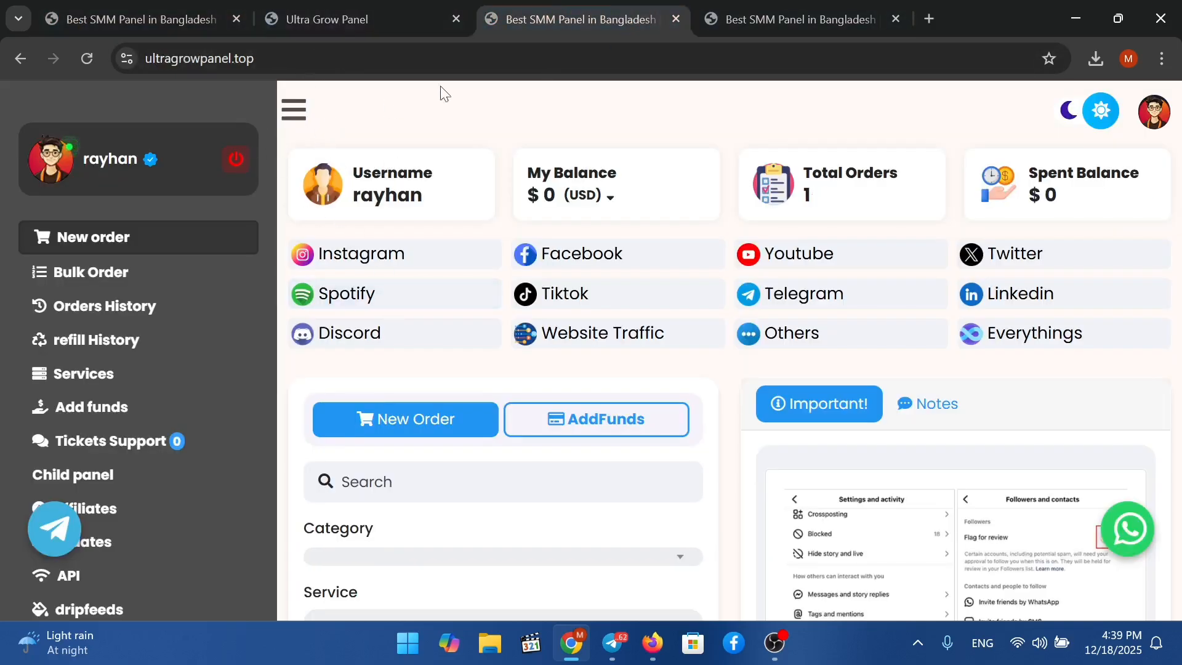
right_click(447, 292)
left_click(519, 269)
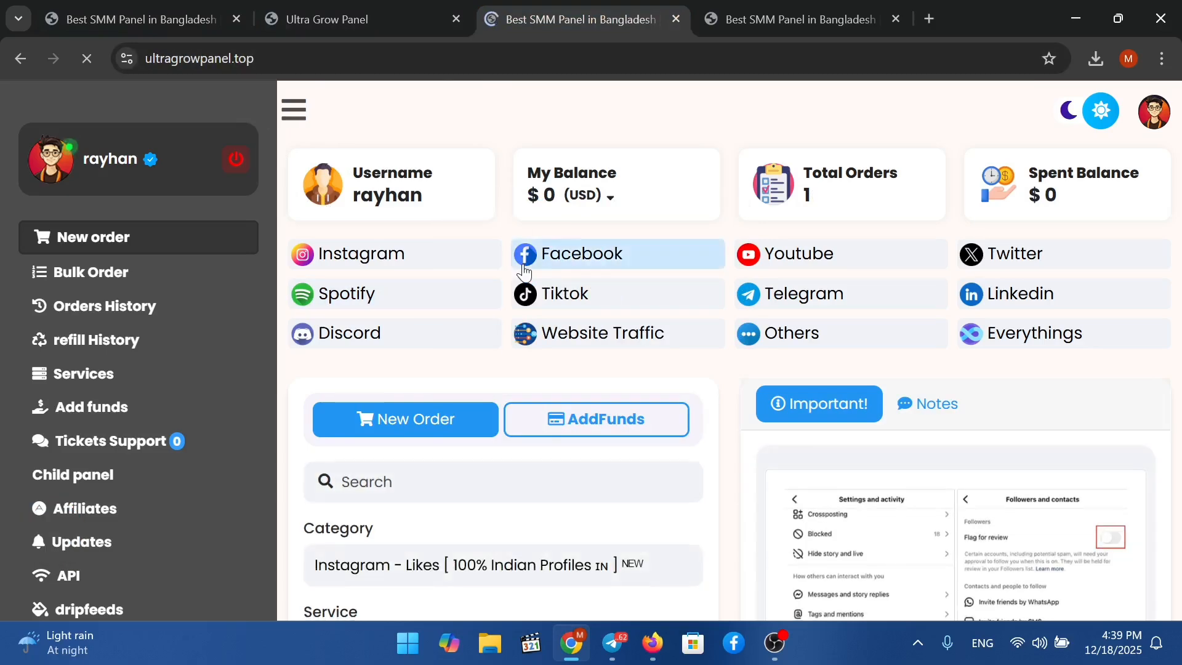
scroll(526, 284, "down", 5)
left_click(503, 208)
scroll(489, 253, "down", 3)
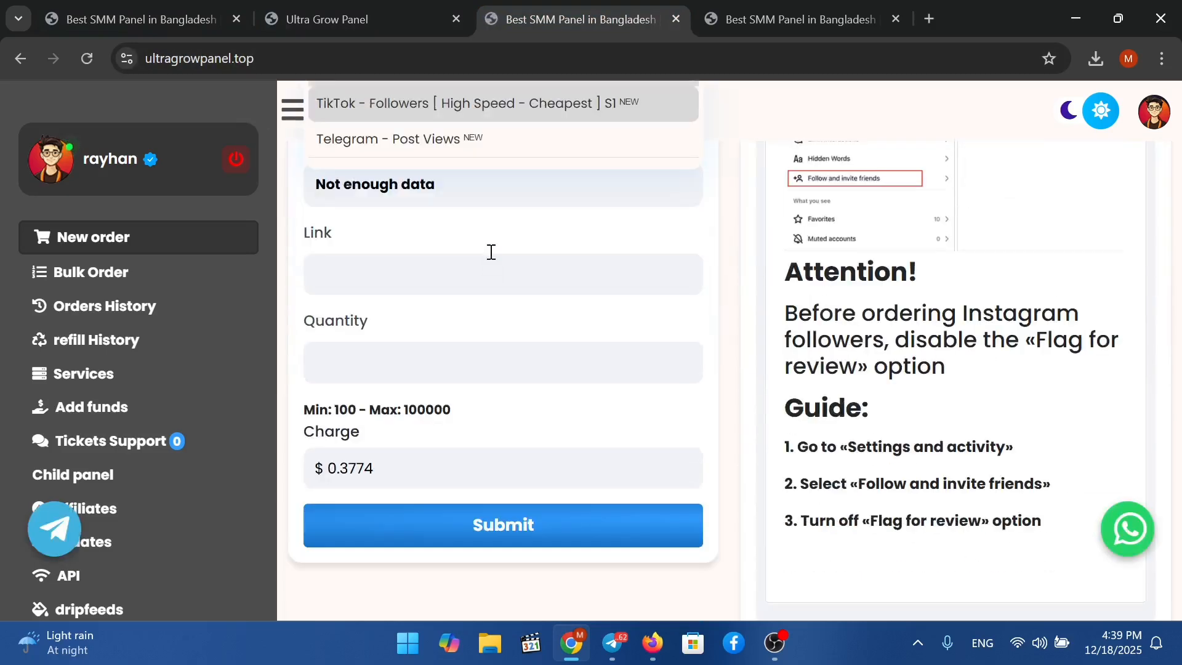
scroll(489, 262, "up", 5)
left_click(480, 416)
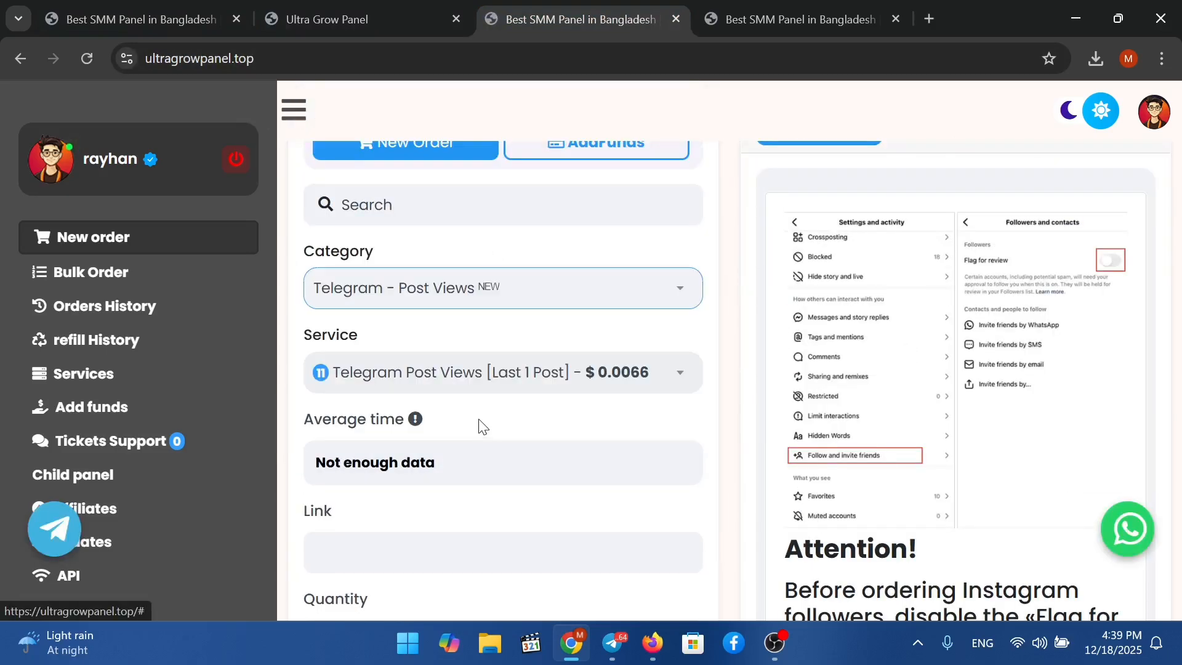
Pick the Telegram Post Views [Last 1 Post] service, then go to the other mjboost.top account.
left_click(509, 385)
scroll(540, 474, "down", 2)
scroll(539, 474, "up", 2)
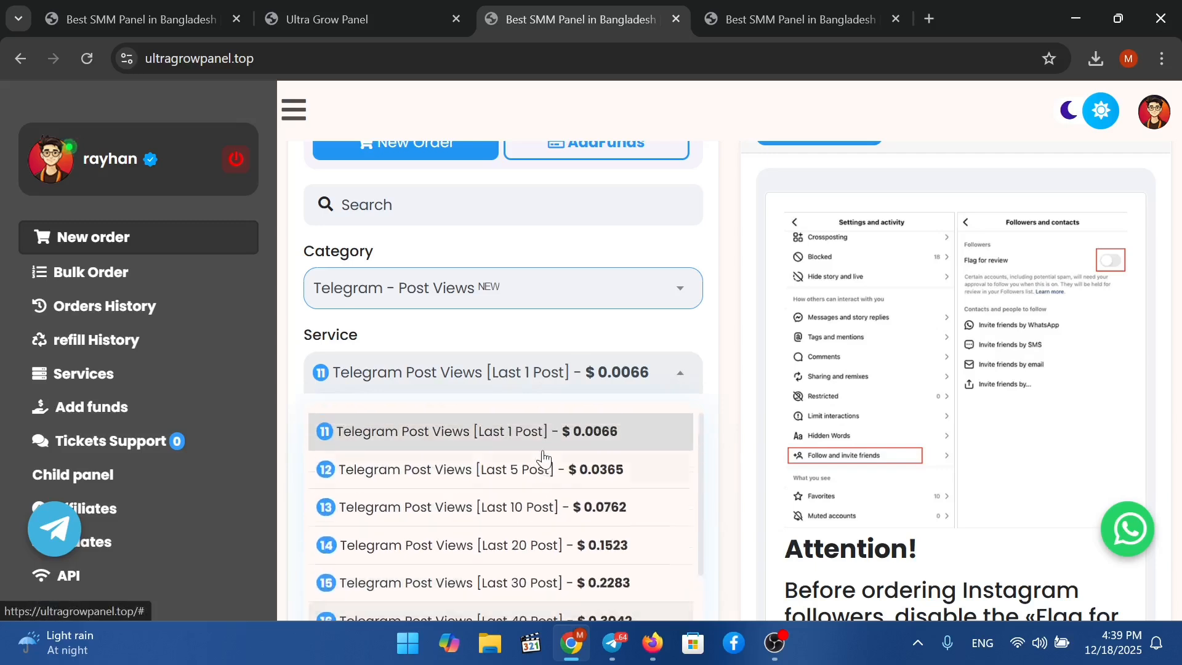
scroll(554, 474, "down", 2)
scroll(594, 478, "up", 2)
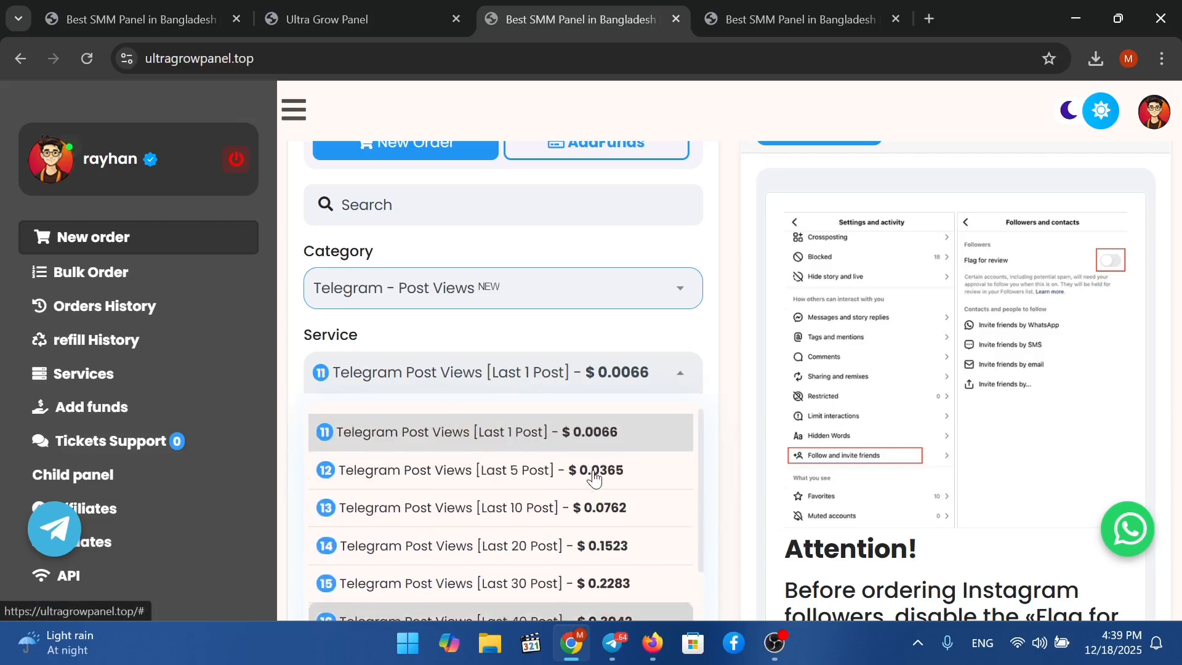
left_click(615, 431)
left_click(661, 374)
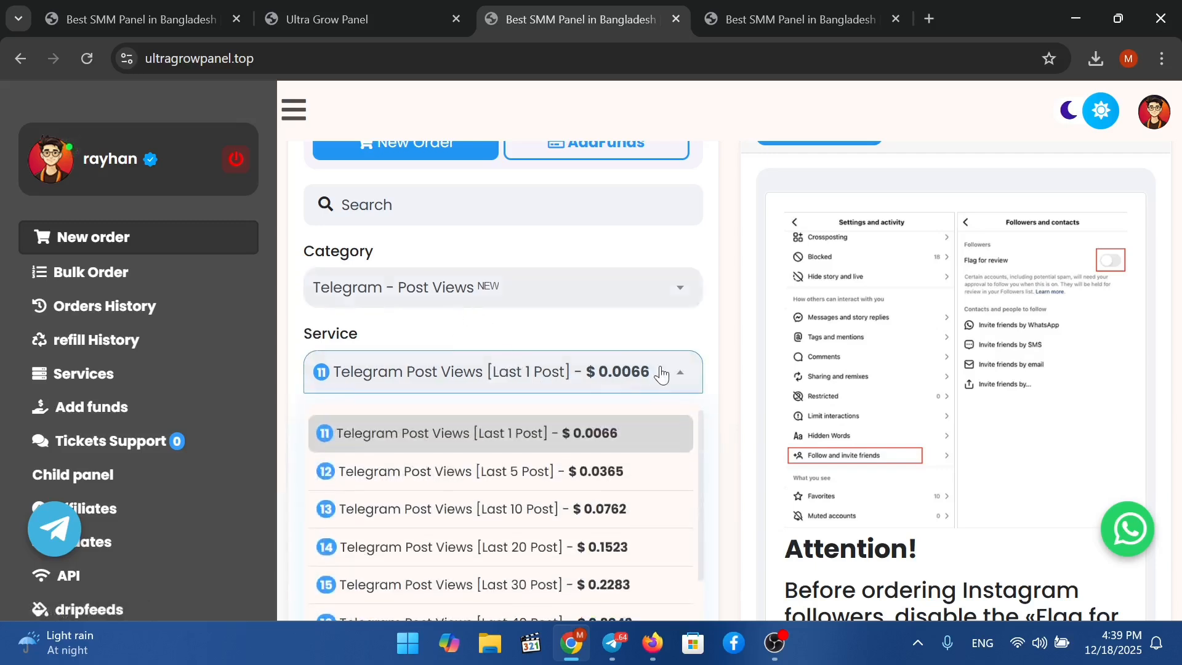
left_click(662, 374)
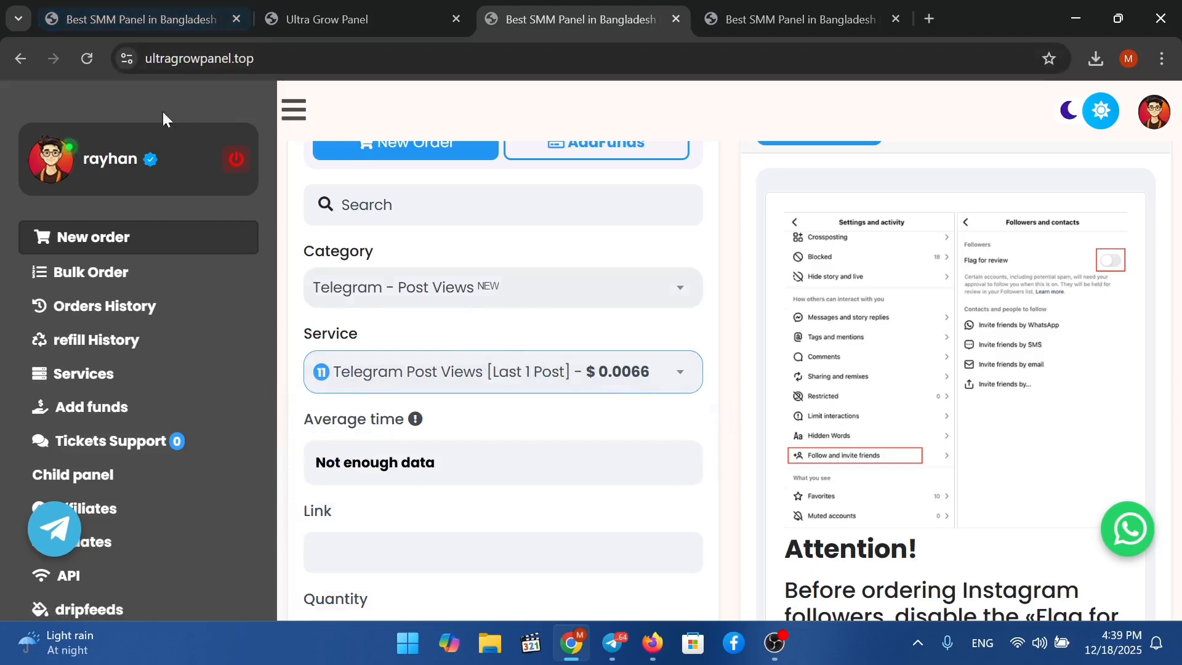
left_click(132, 20)
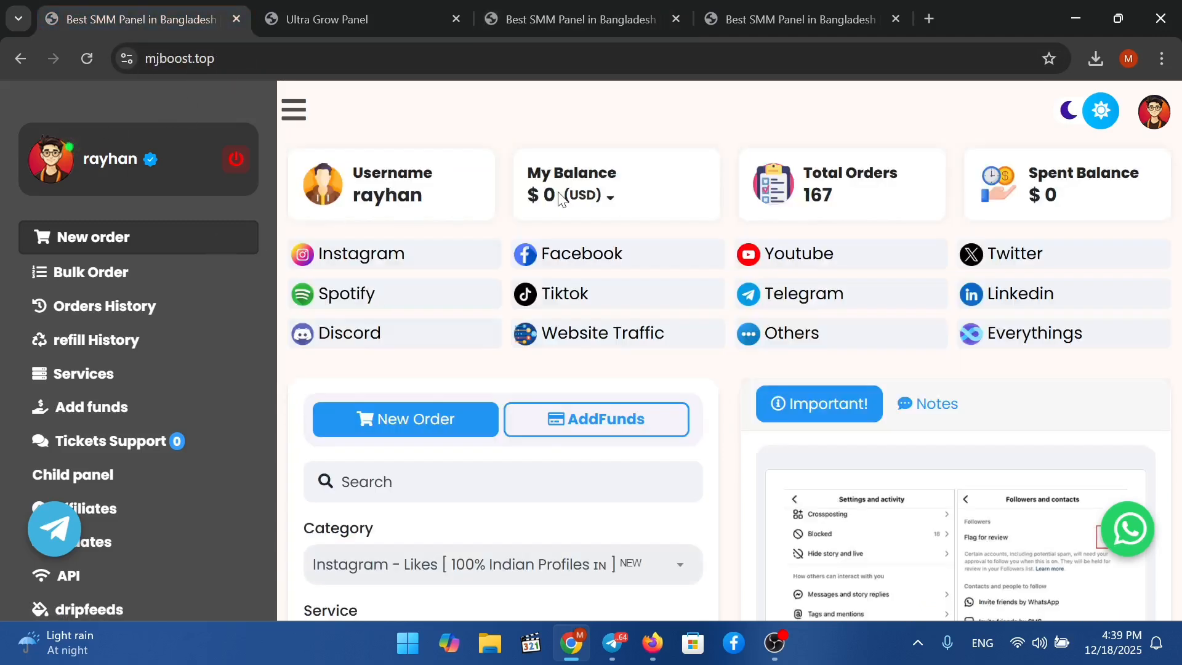
left_click(771, 34)
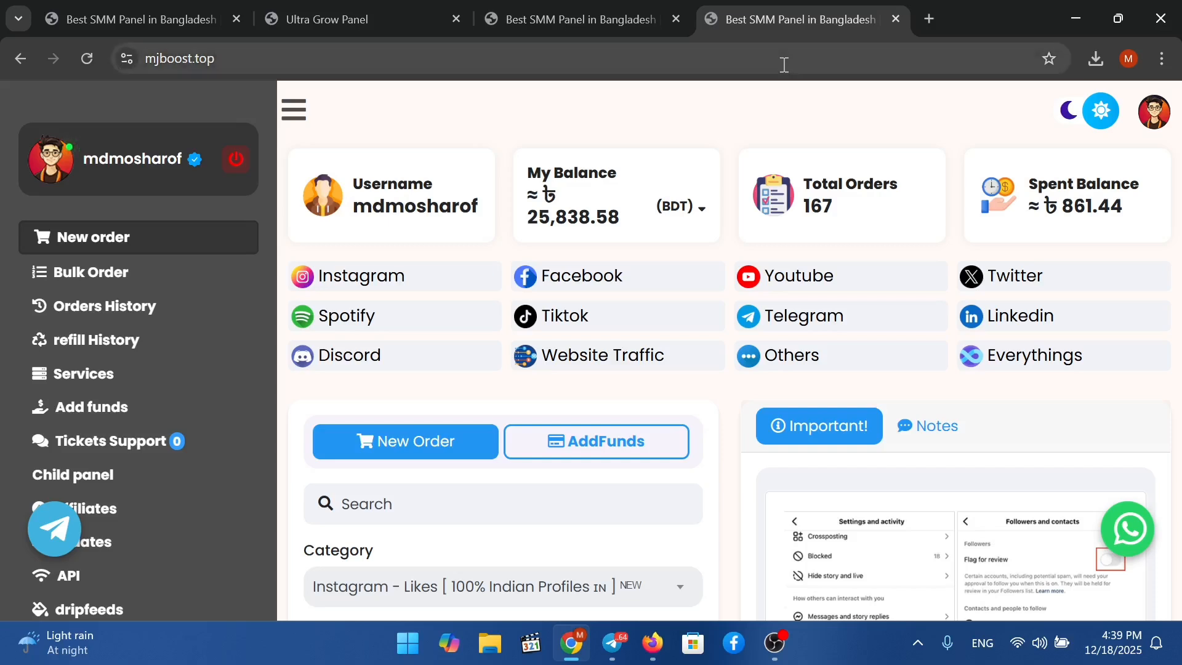
Open the mjboost.top admin dashboard in the other account's tab.
left_click(204, 20)
left_click(228, 58)
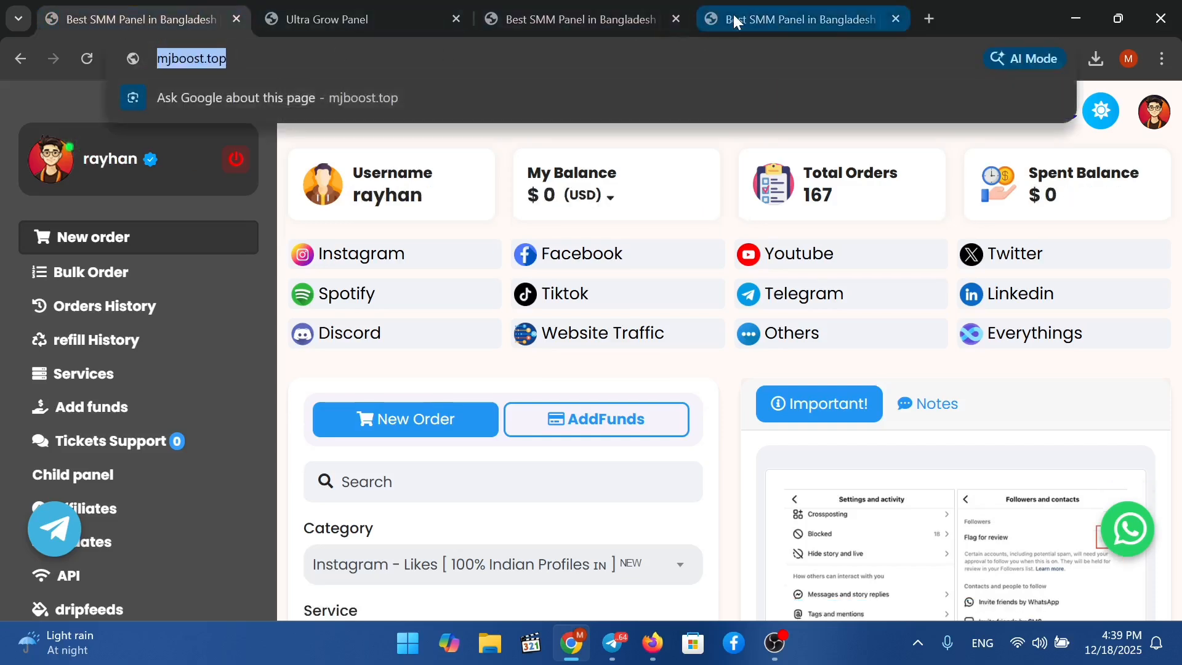
left_click(705, 19)
left_click(696, 66)
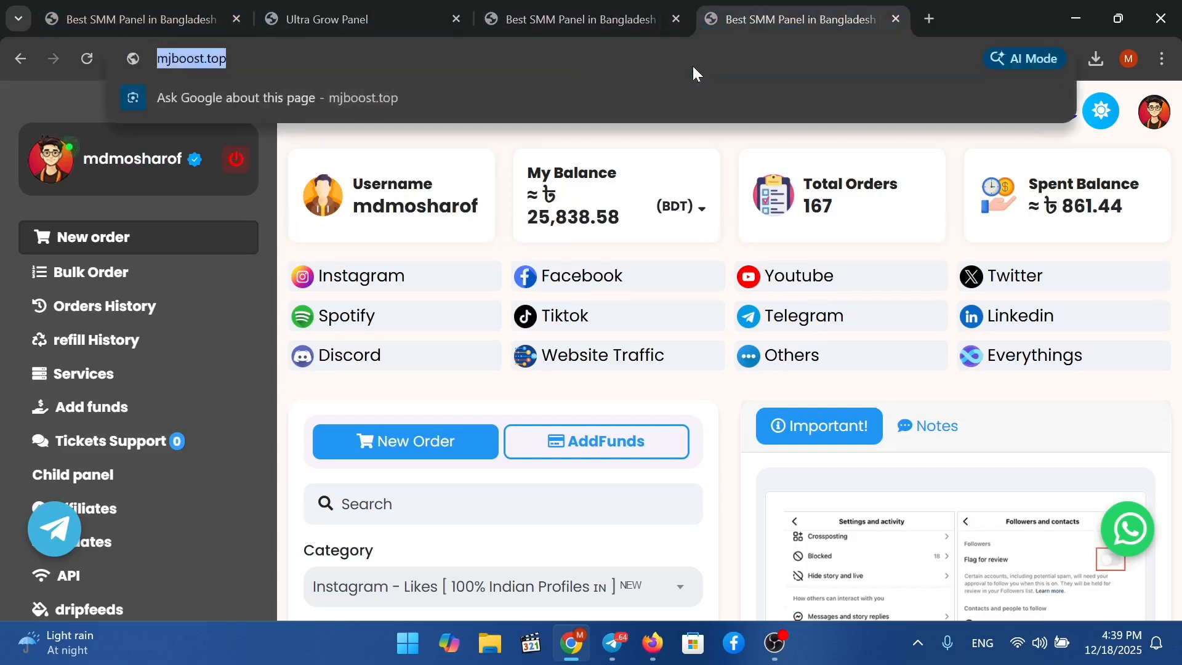
left_click(696, 55)
type("//")
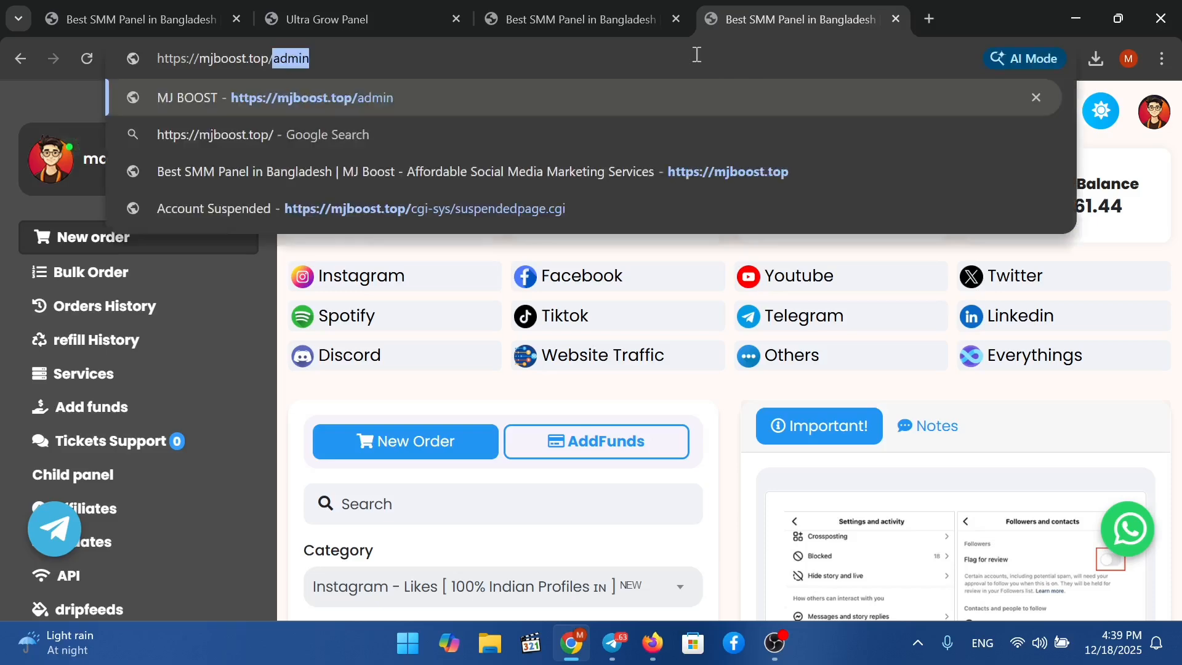
left_click(702, 102)
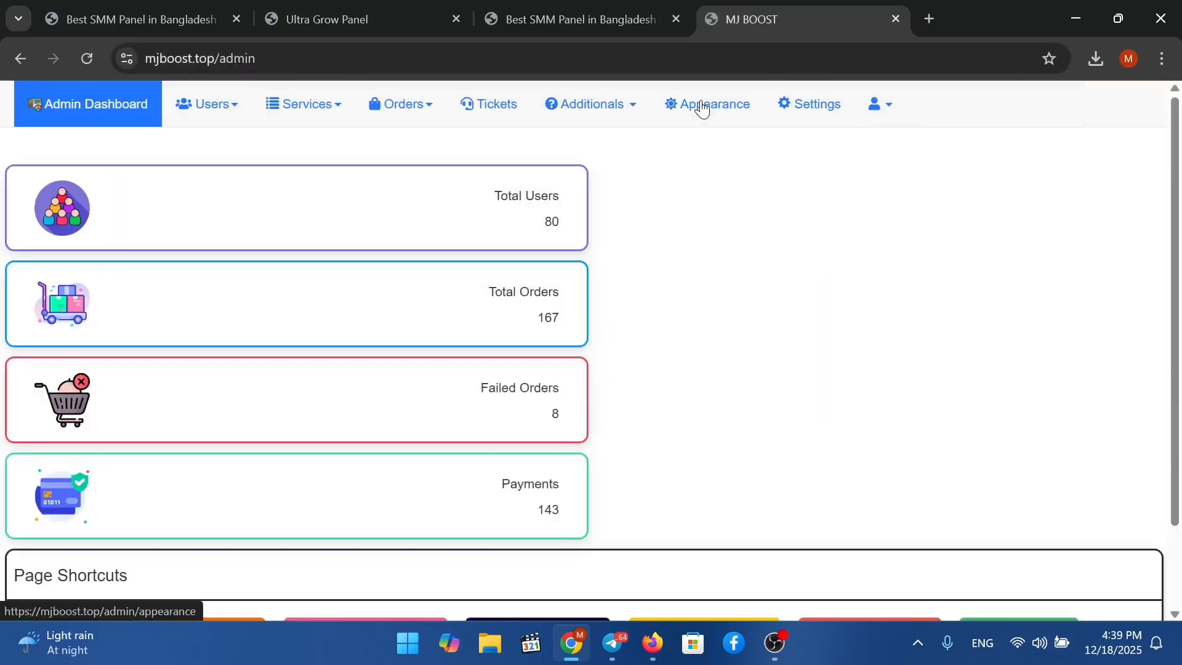
Edit the test user from the Users list, set Balance to 1, and update.
left_click(227, 117)
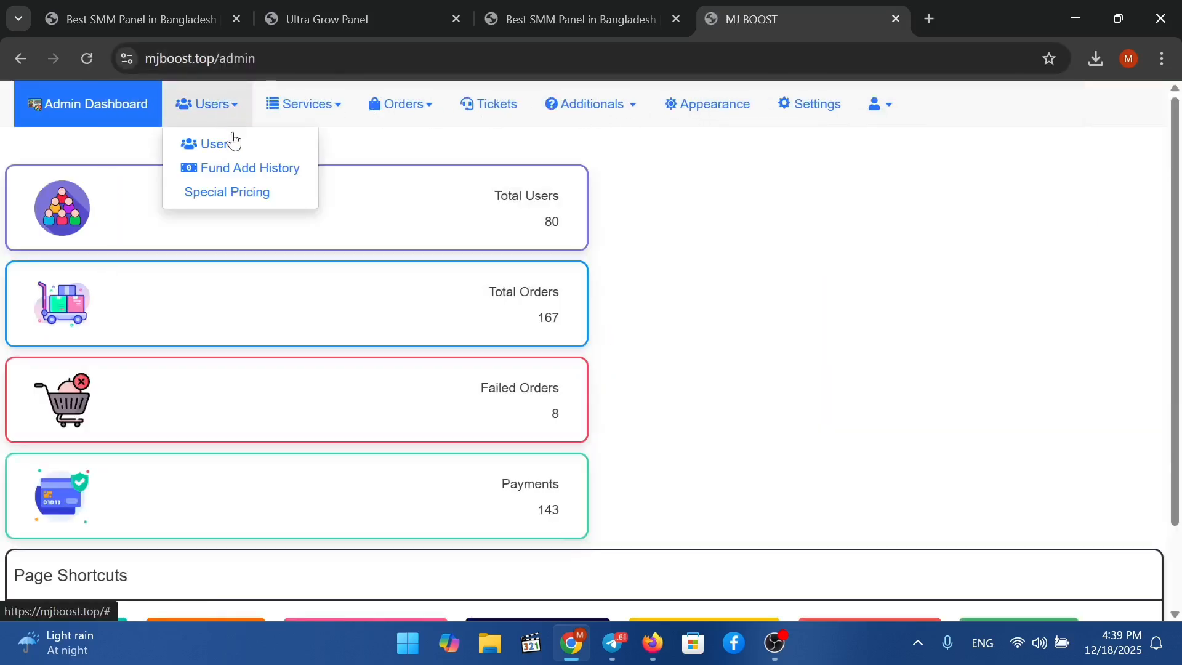
left_click(231, 141)
scroll(718, 288, "down", 20)
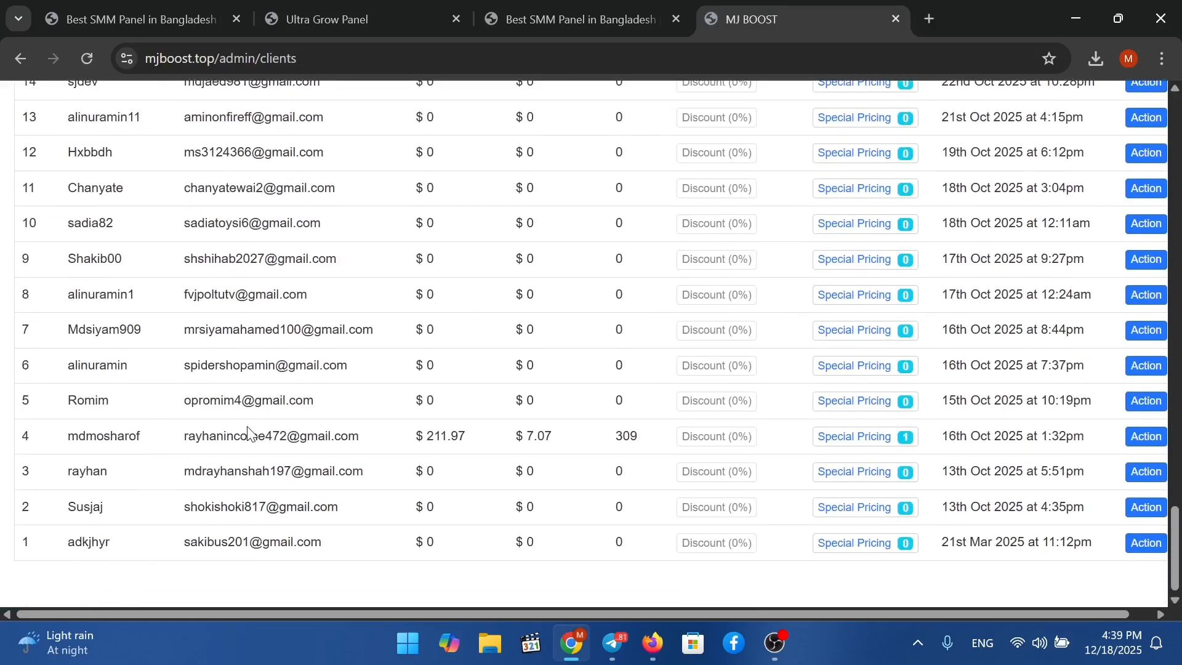
left_click(1135, 473)
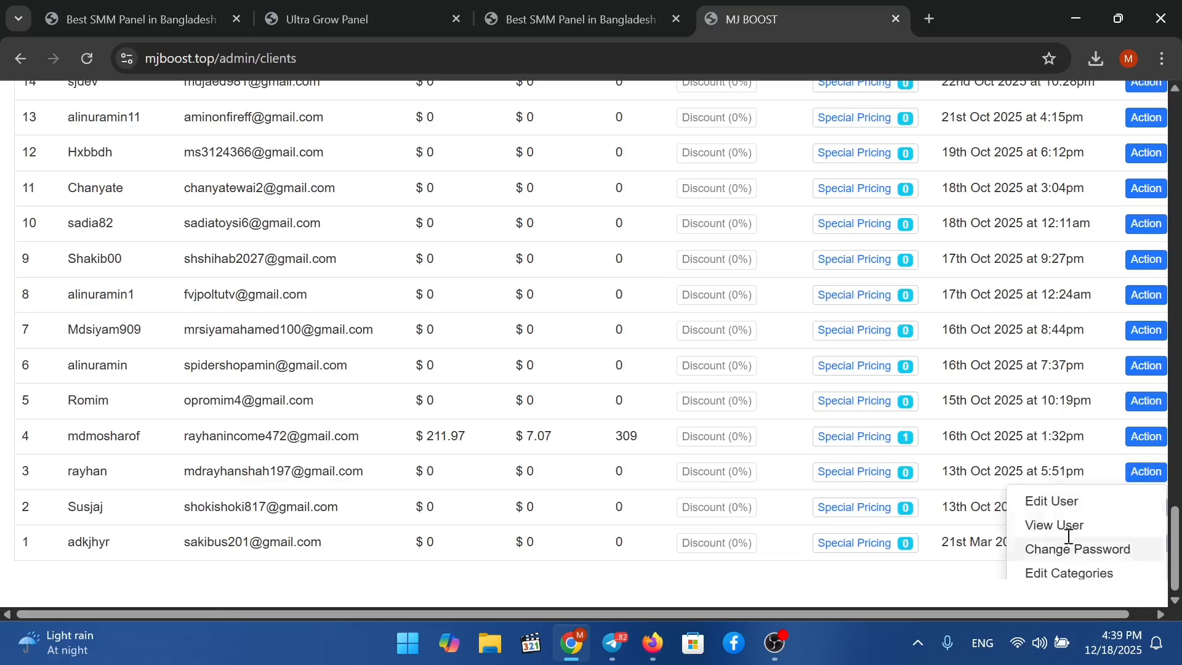
scroll(1064, 534, "down", 2)
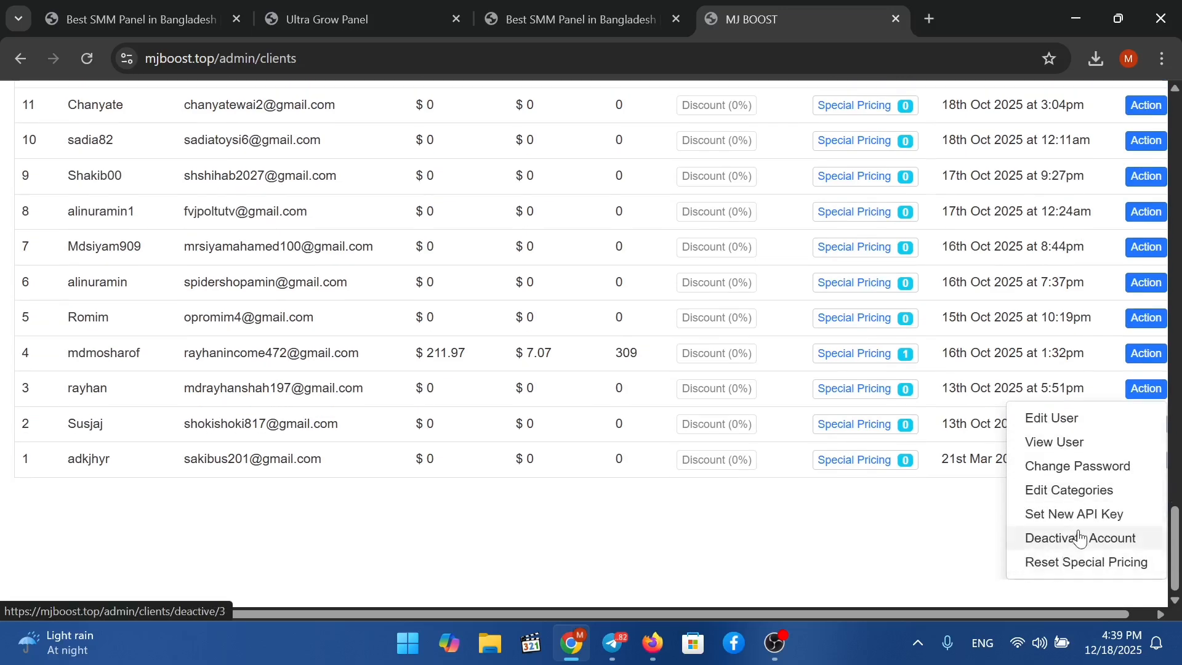
left_click(1056, 419)
left_click(261, 426)
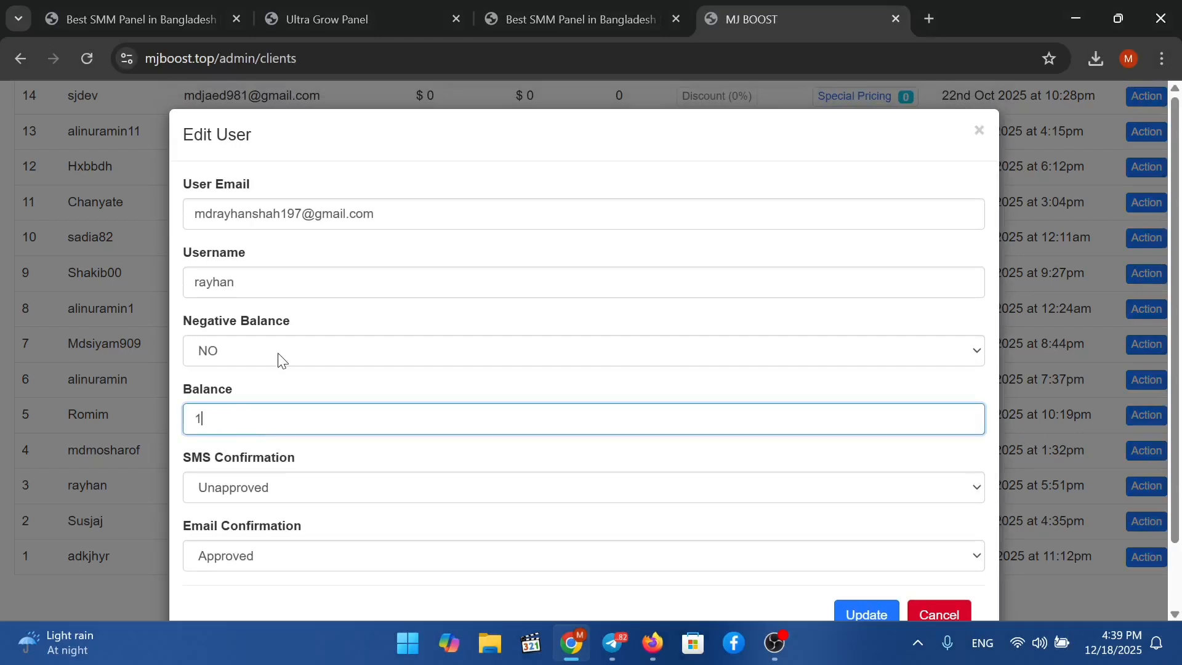
left_click(850, 615)
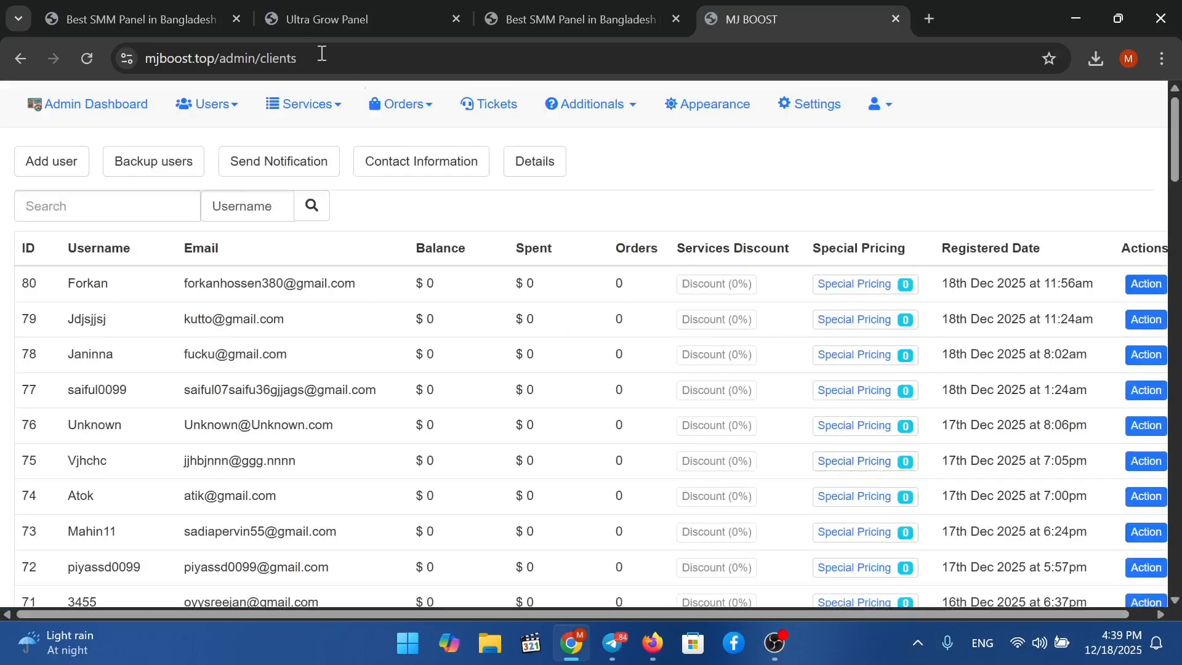
Reload the MJ BOOST user dashboard so it shows the $1.00 balance.
left_click(151, 14)
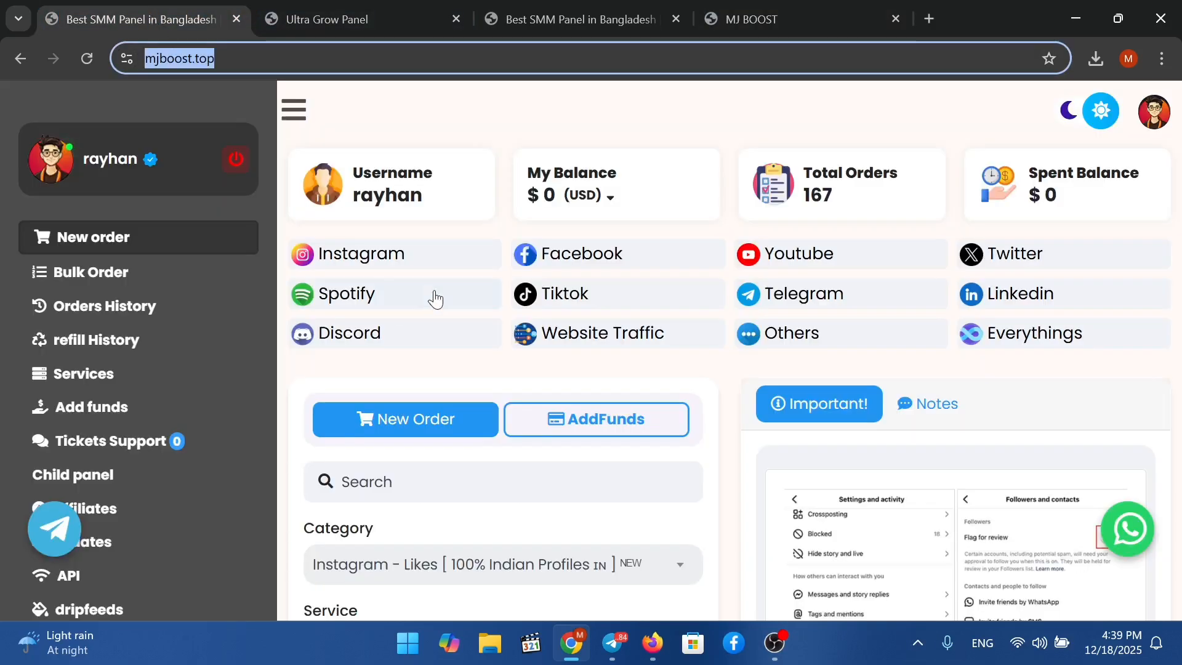
right_click(674, 130)
left_click(754, 191)
scroll(767, 207, "down", 3)
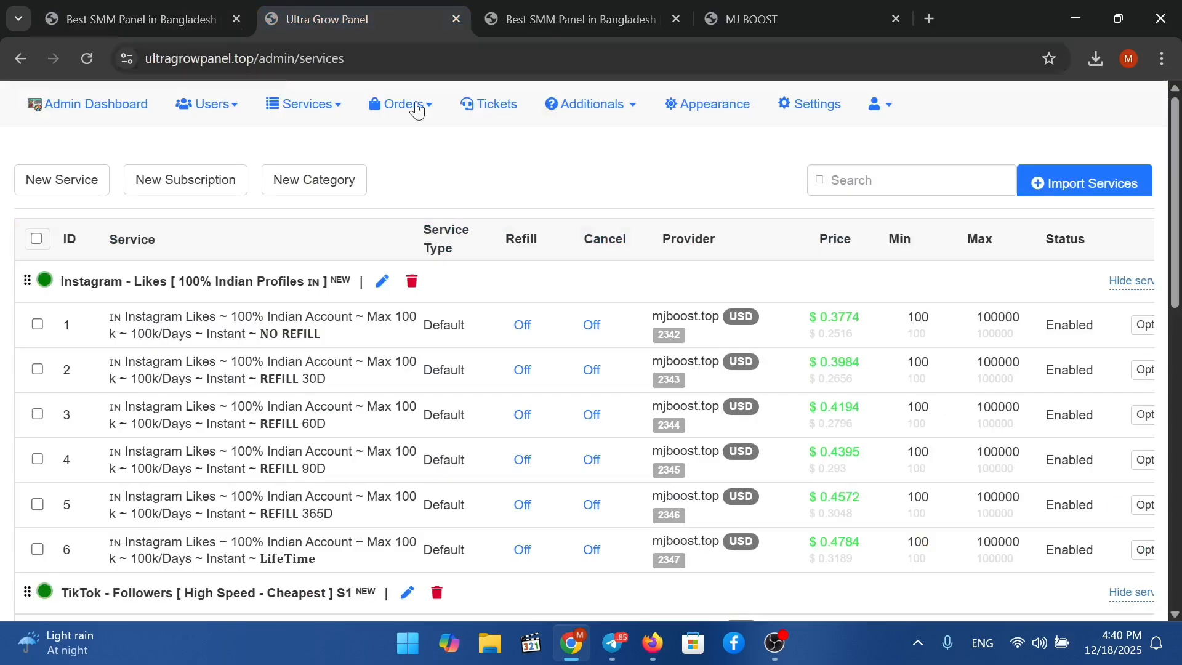
Return to the Ultra Grow Panel admin services page and expand the Users menu.
left_click(330, 19)
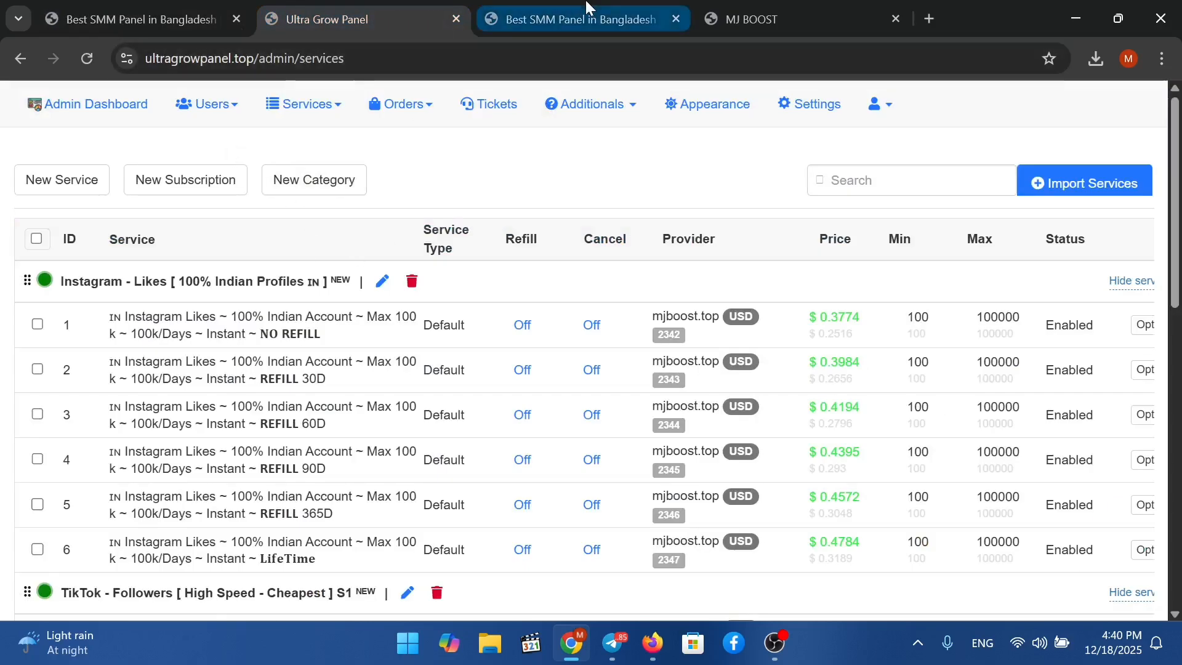
left_click(573, 19)
scroll(301, 298, "down", 3)
scroll(369, 320, "up", 5)
scroll(410, 333, "up", 2)
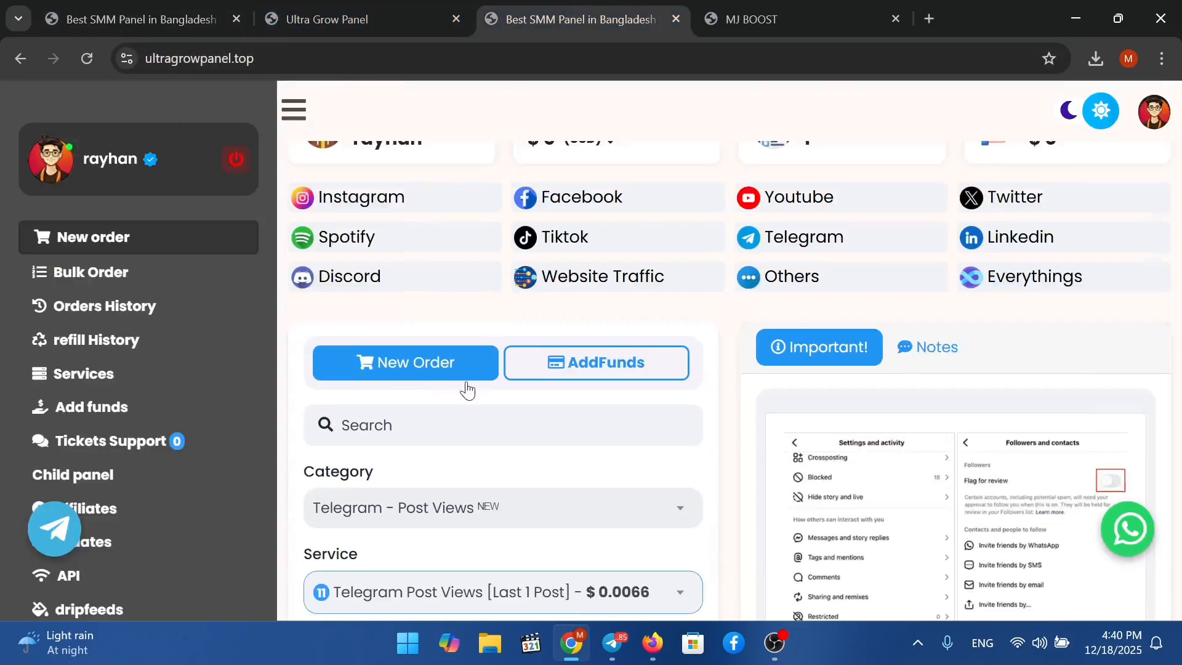
left_click(323, 7)
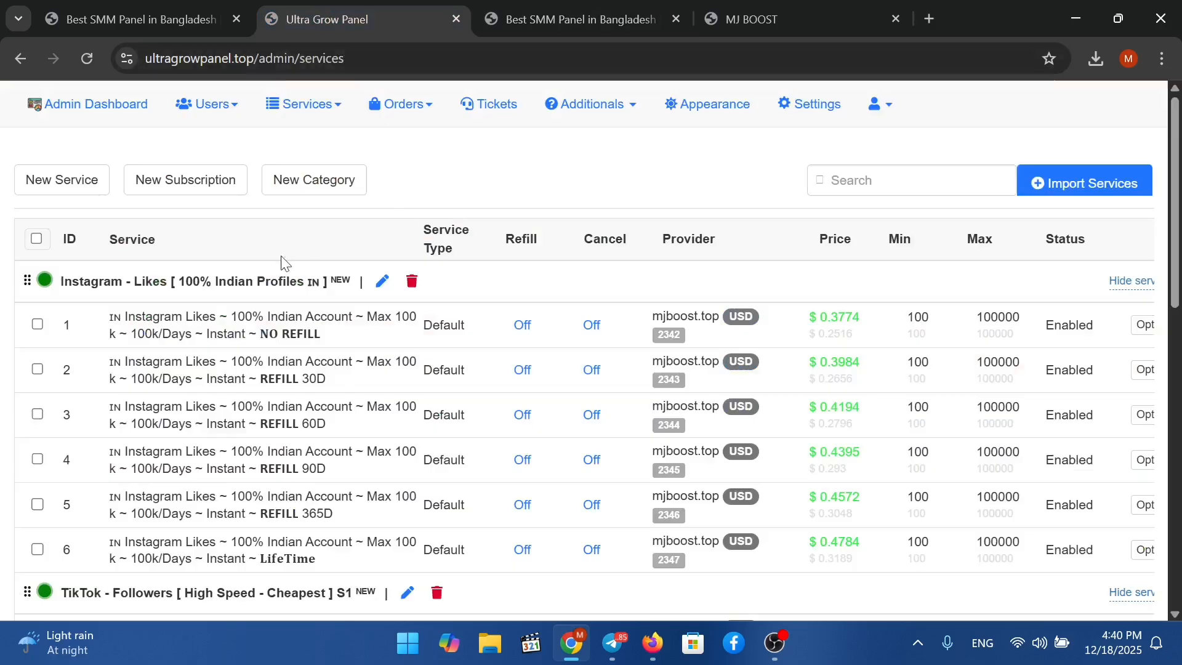
left_click(214, 111)
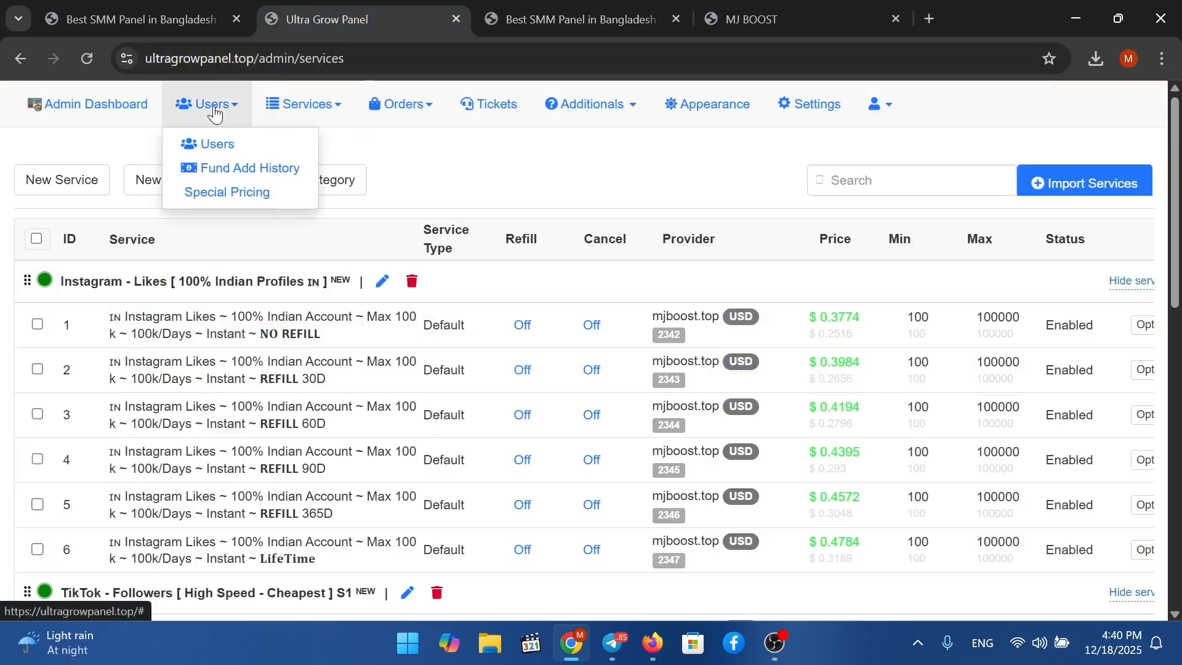
Open the Edit User form for the test user from the Users list.
left_click(218, 143)
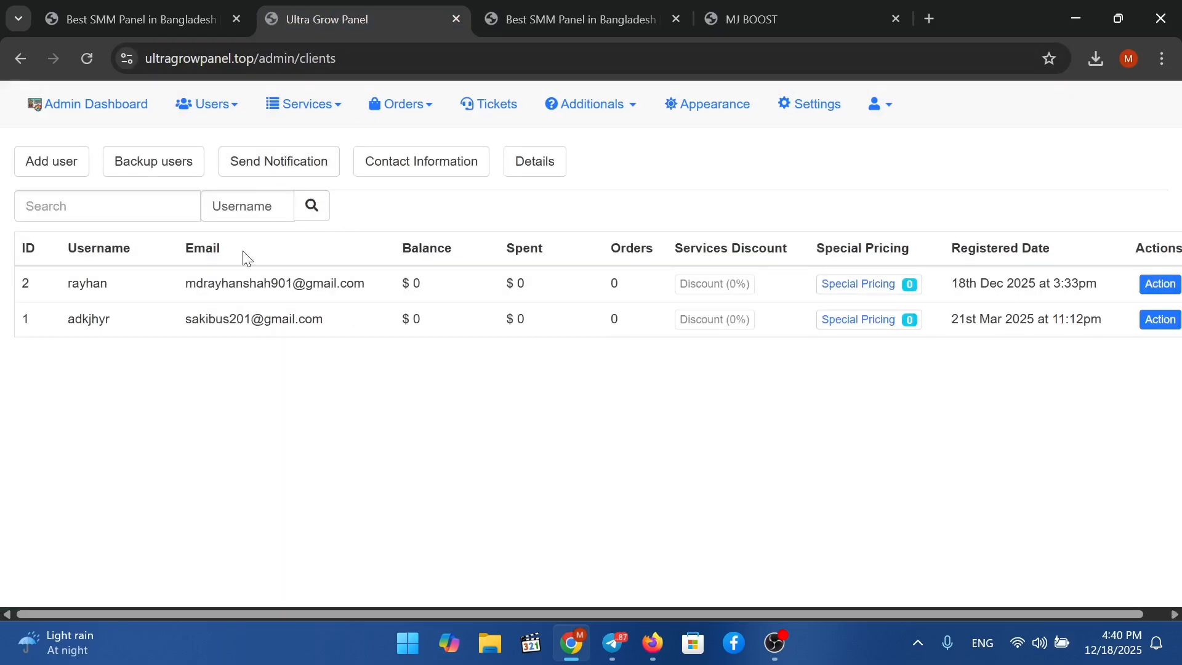
left_click_drag(257, 297, 549, 336)
left_click(654, 425)
left_click(1164, 285)
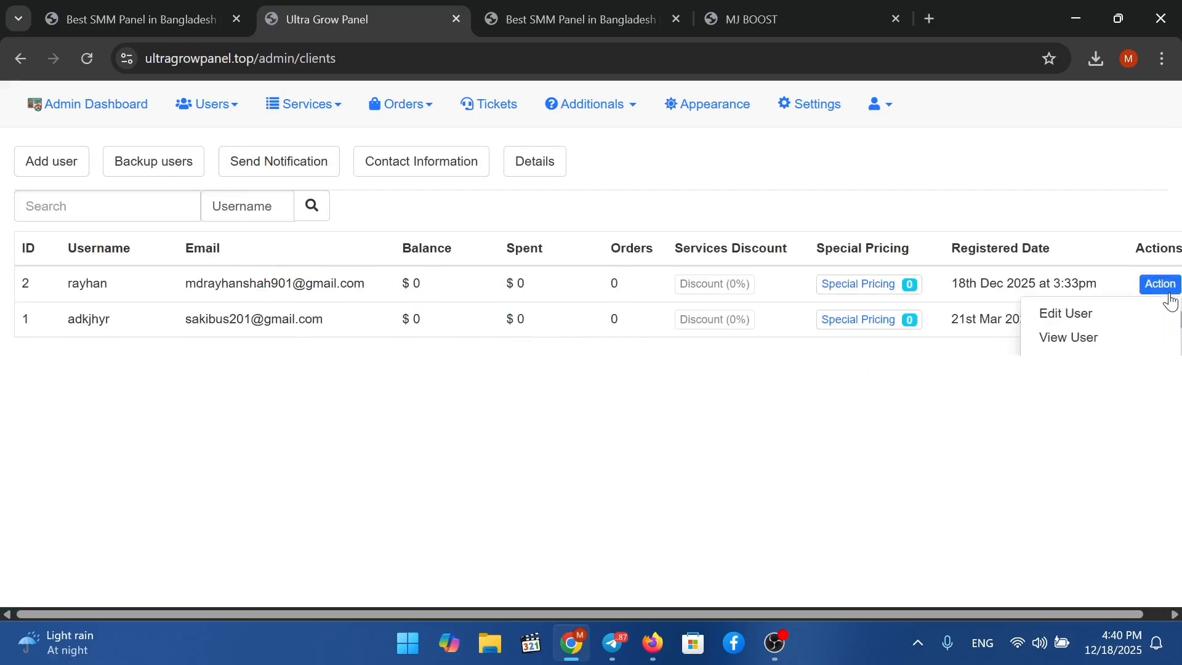
left_click(1089, 325)
Replace the test user's 0.0000 balance with 1 and save it.
left_click(242, 410)
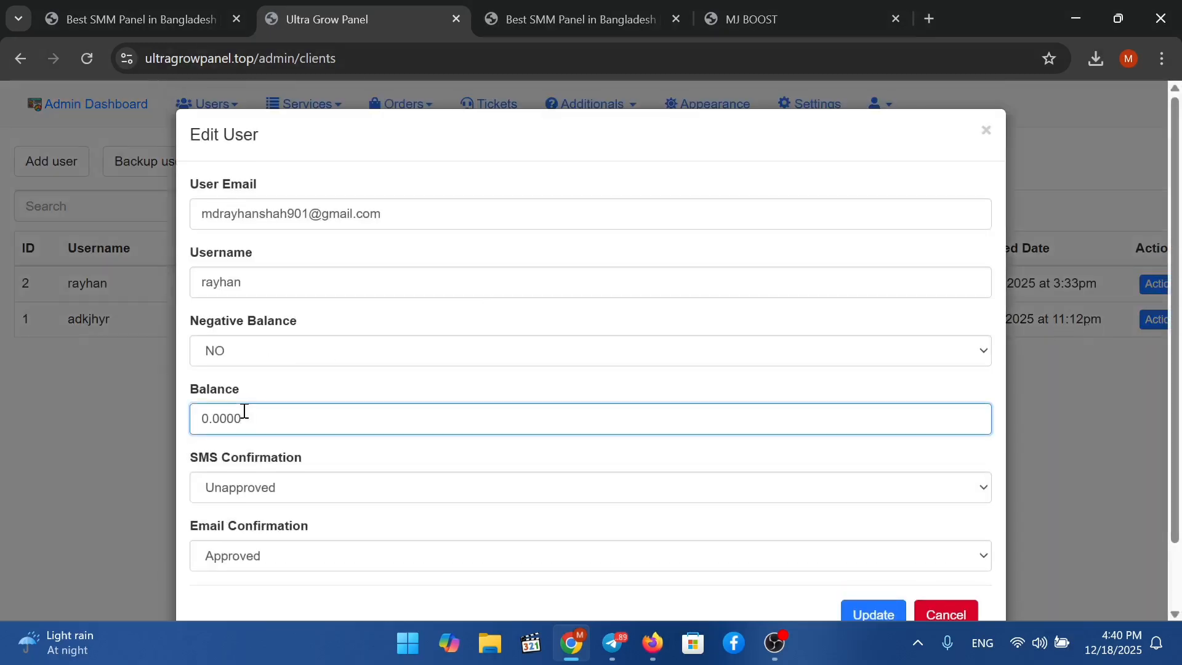
double_click(244, 411)
type("1")
left_click(886, 609)
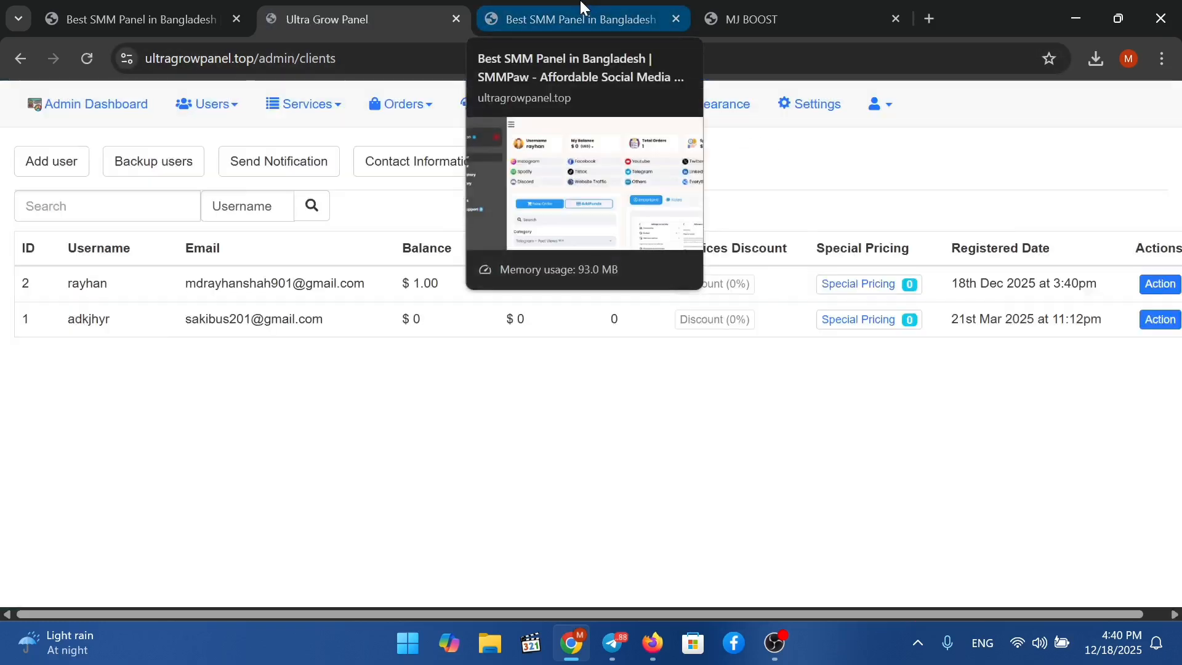
left_click(584, 9)
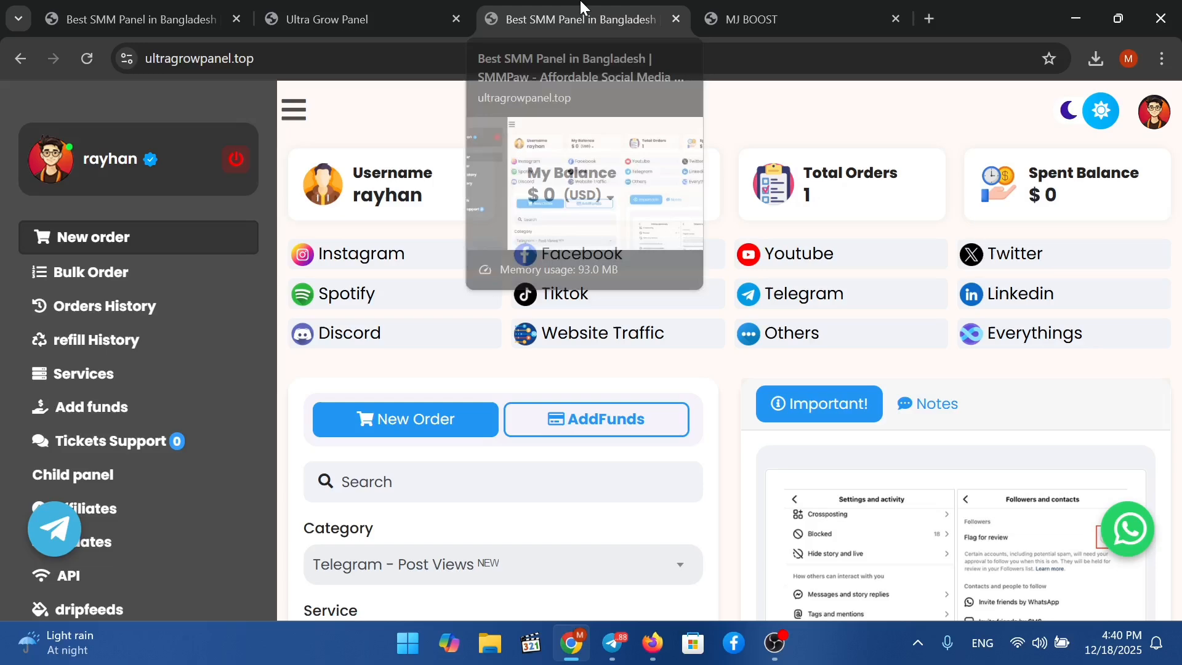
Reload the user dashboard and pick Telegram - Post Views, service Telegram Post Views [Last 1 Post].
right_click(596, 290)
left_click(740, 278)
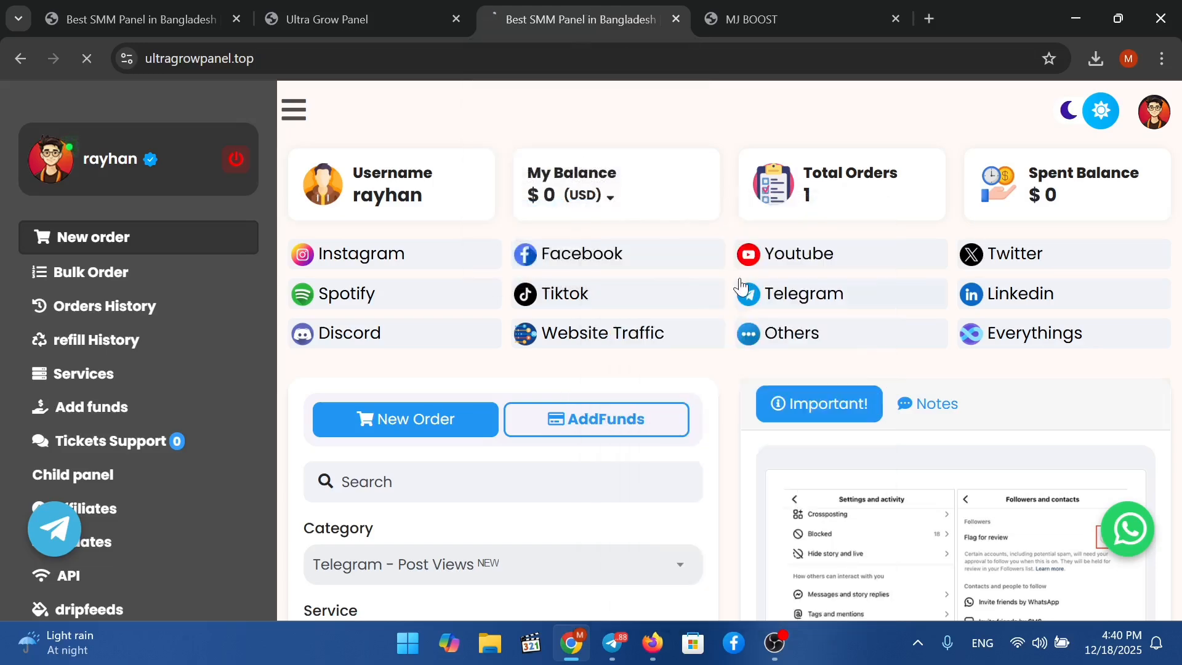
scroll(691, 298, "down", 5)
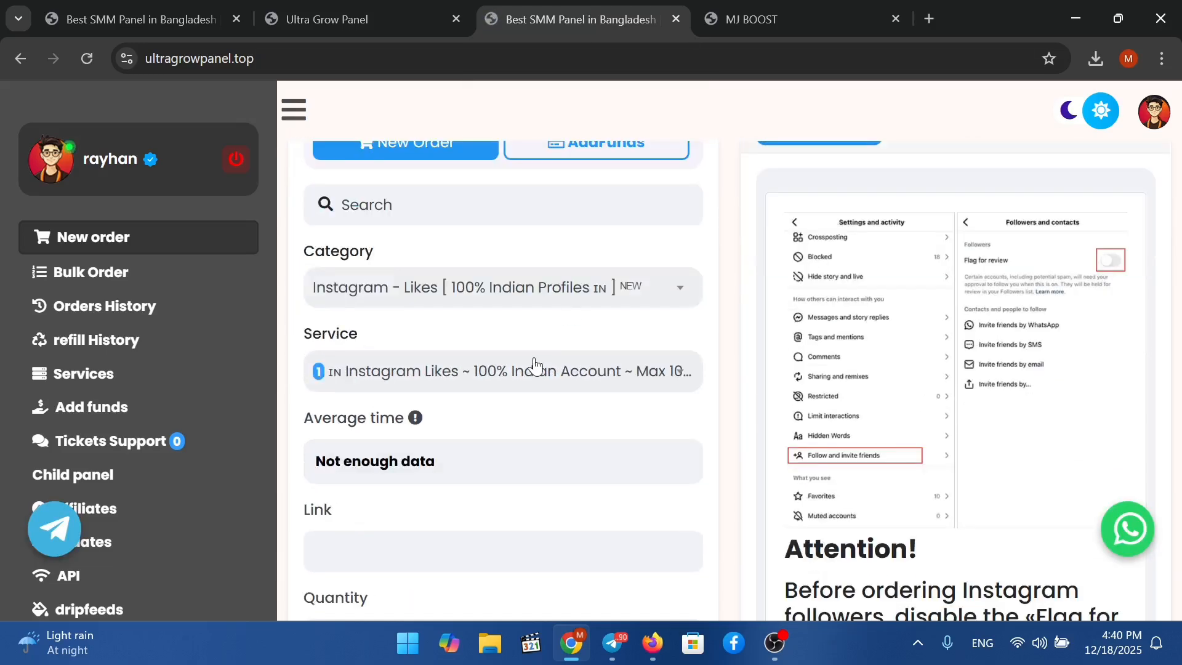
left_click(594, 288)
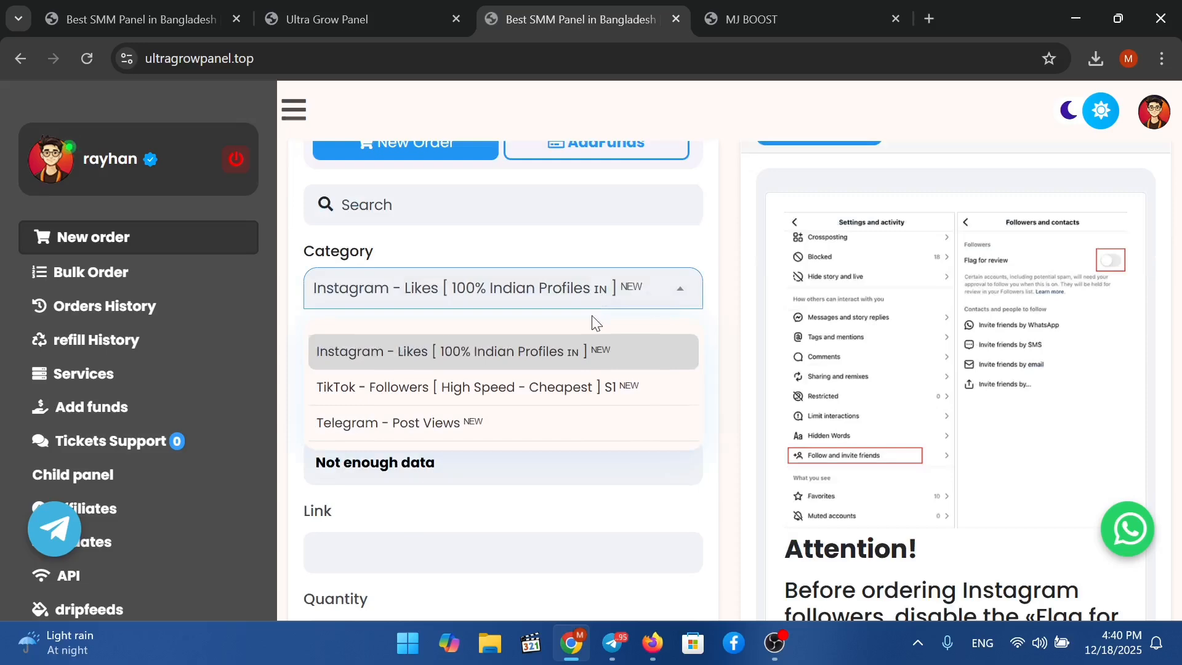
left_click(549, 414)
left_click(618, 377)
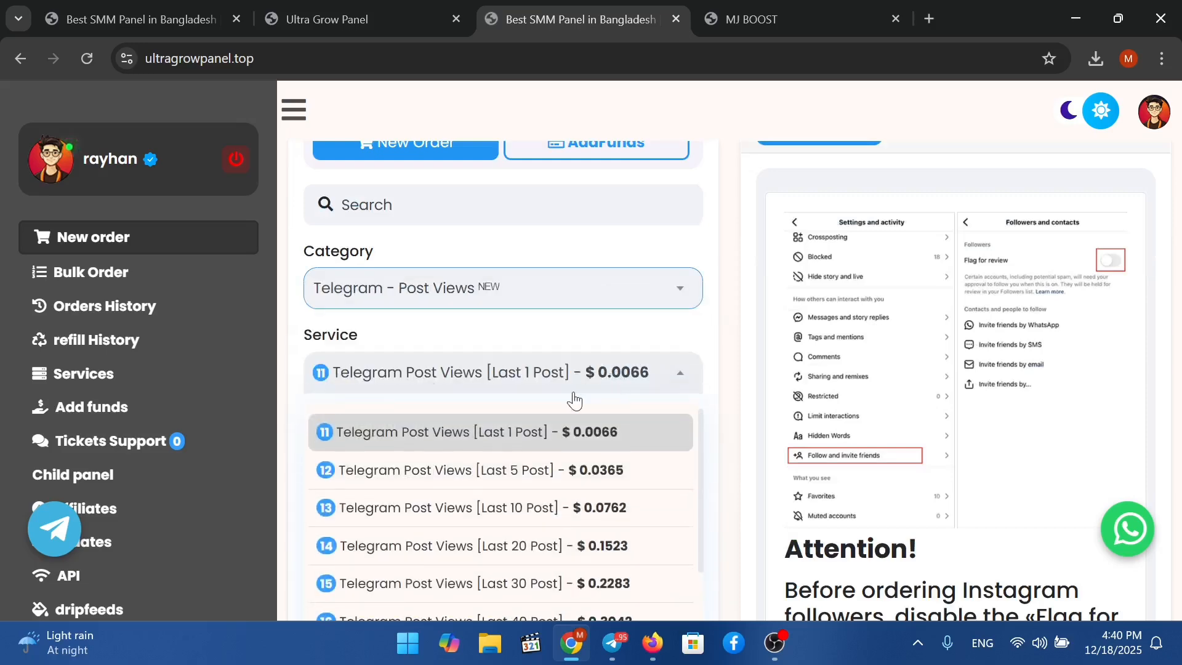
left_click(559, 439)
scroll(431, 539, "down", 2)
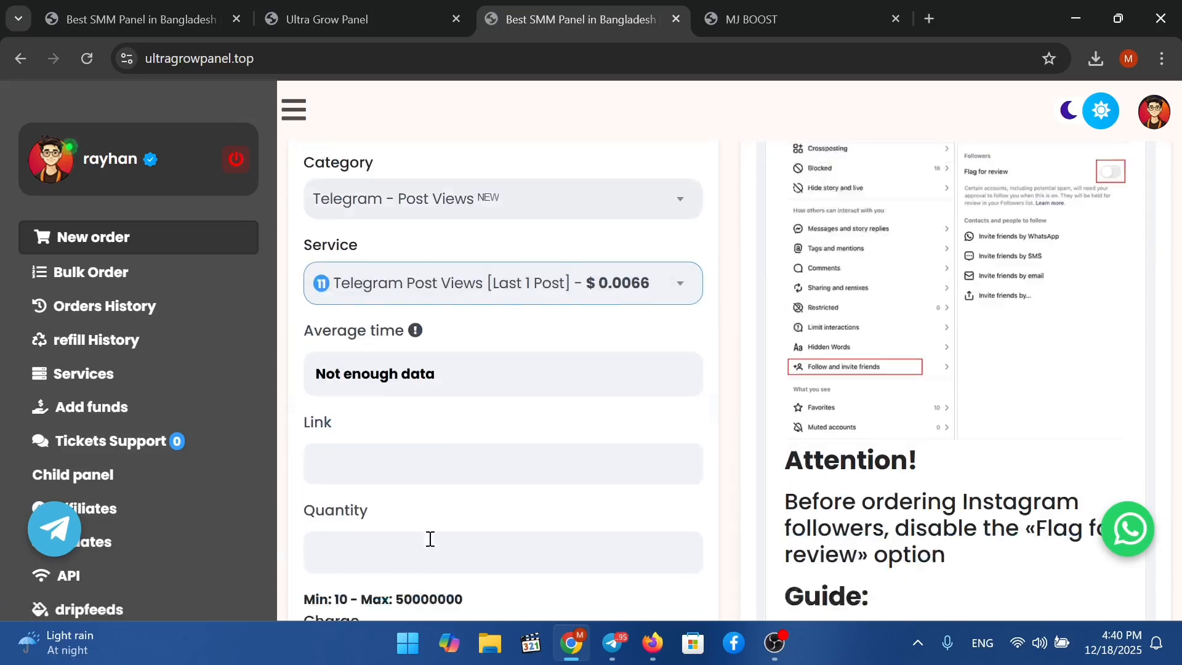
scroll(430, 539, "down", 2)
left_click(462, 367)
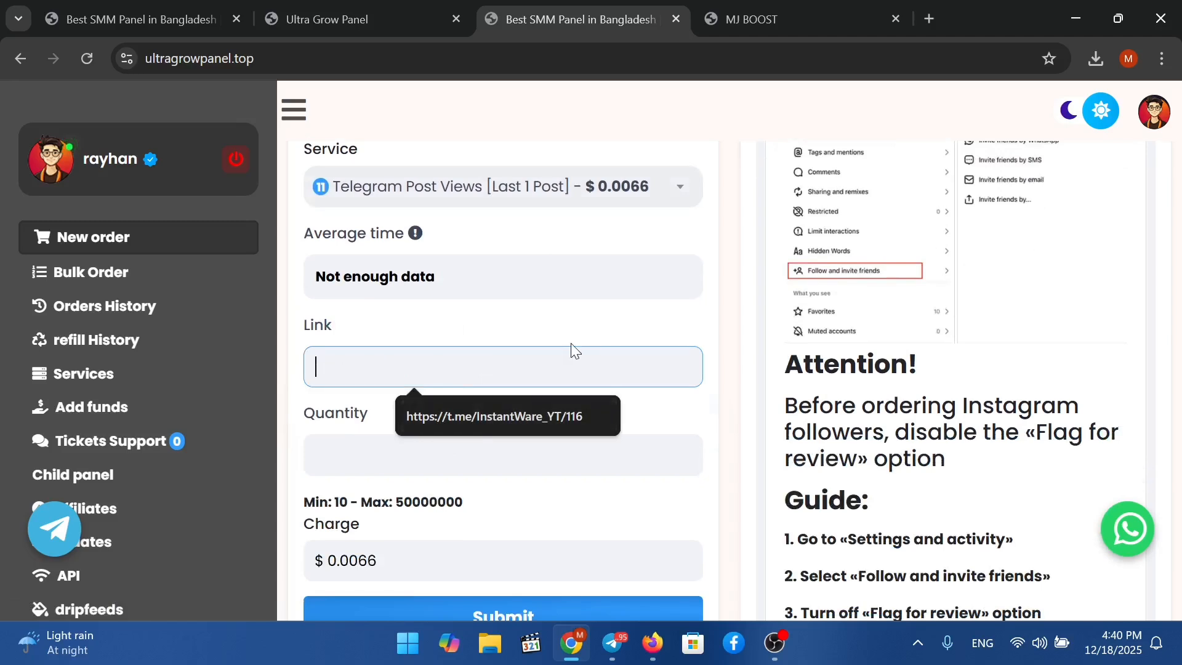
left_click(523, 406)
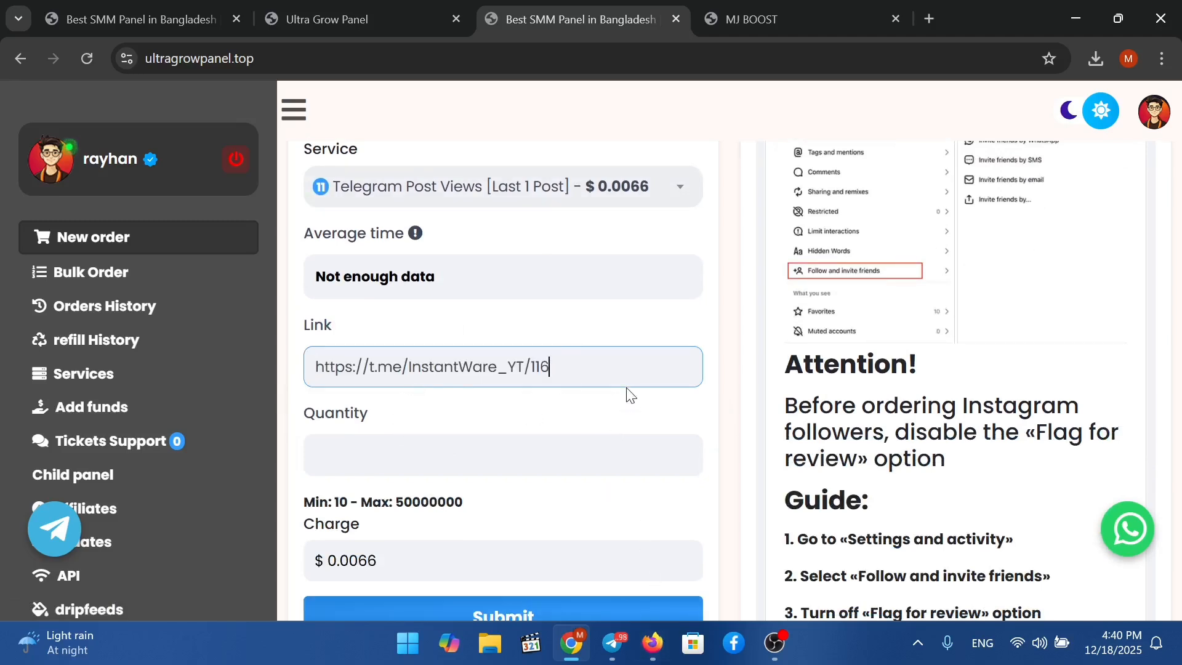
left_click(522, 454)
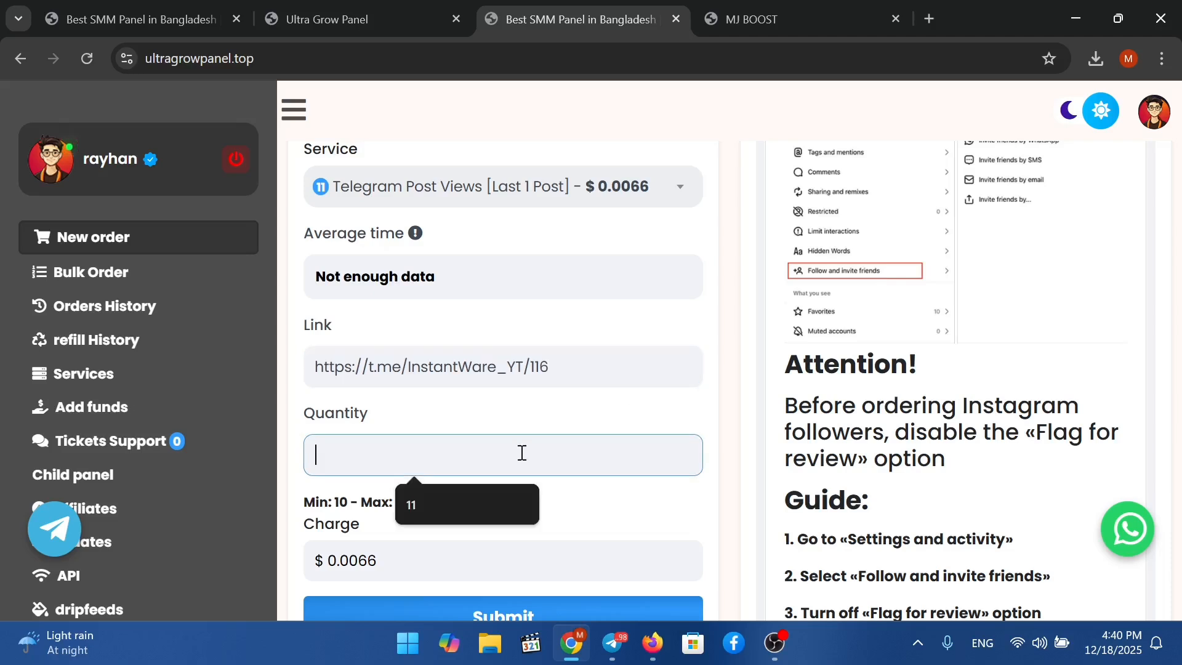
left_click_drag(335, 502, 359, 505)
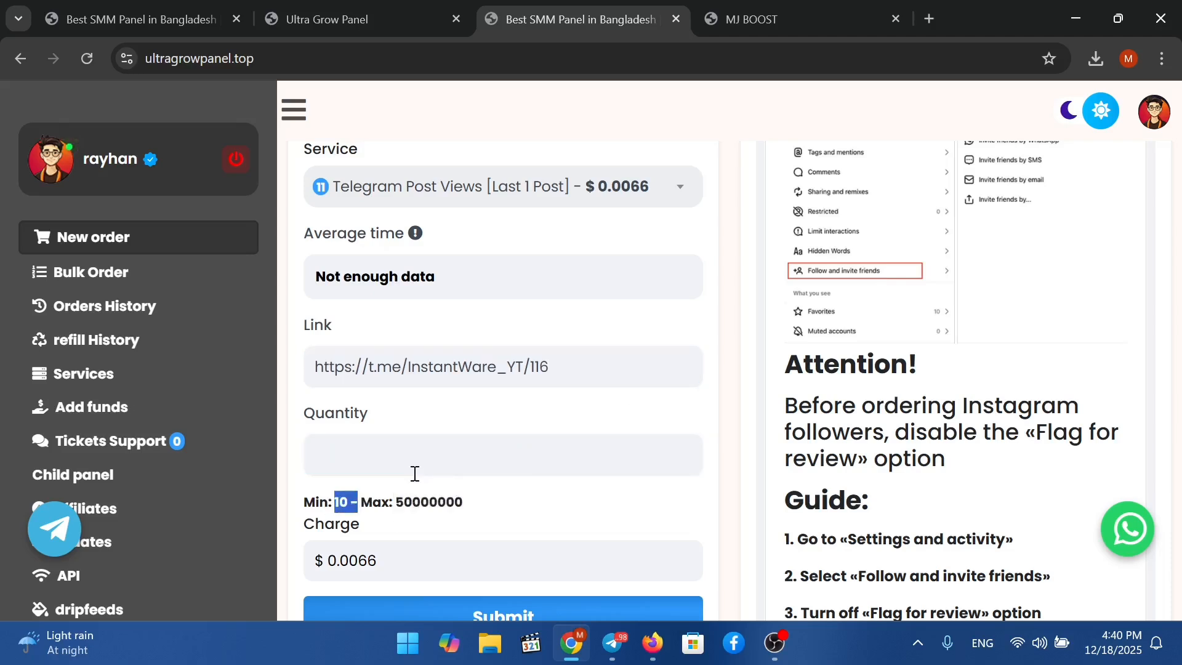
left_click(414, 473)
type("20")
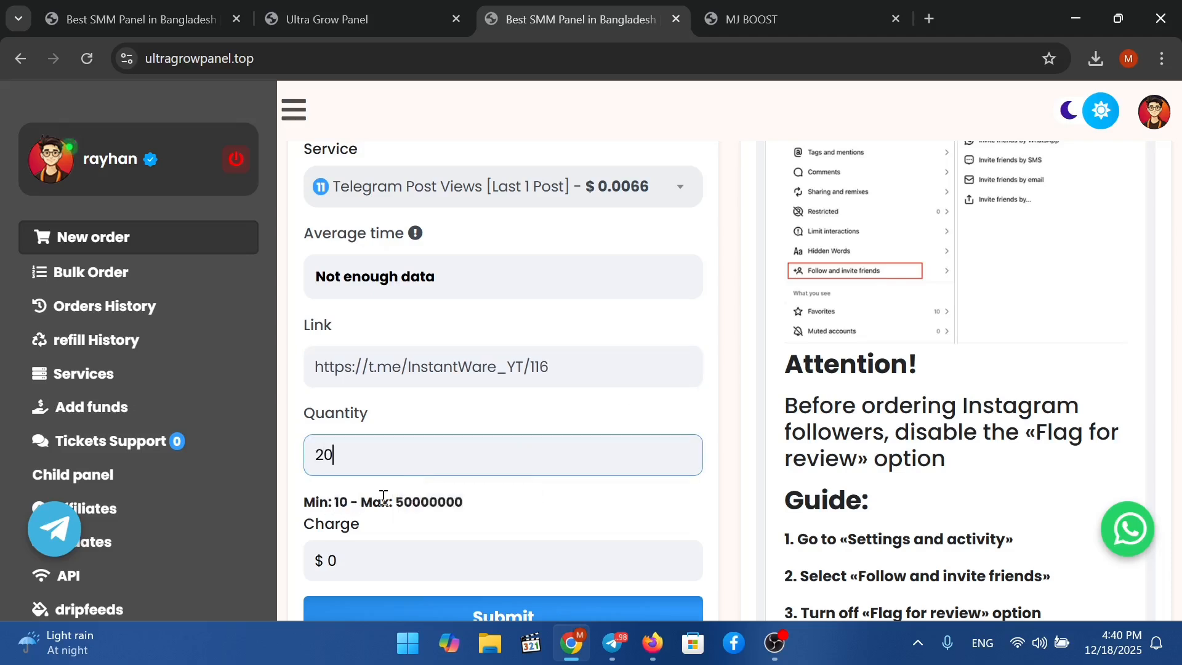
scroll(431, 491, "down", 2)
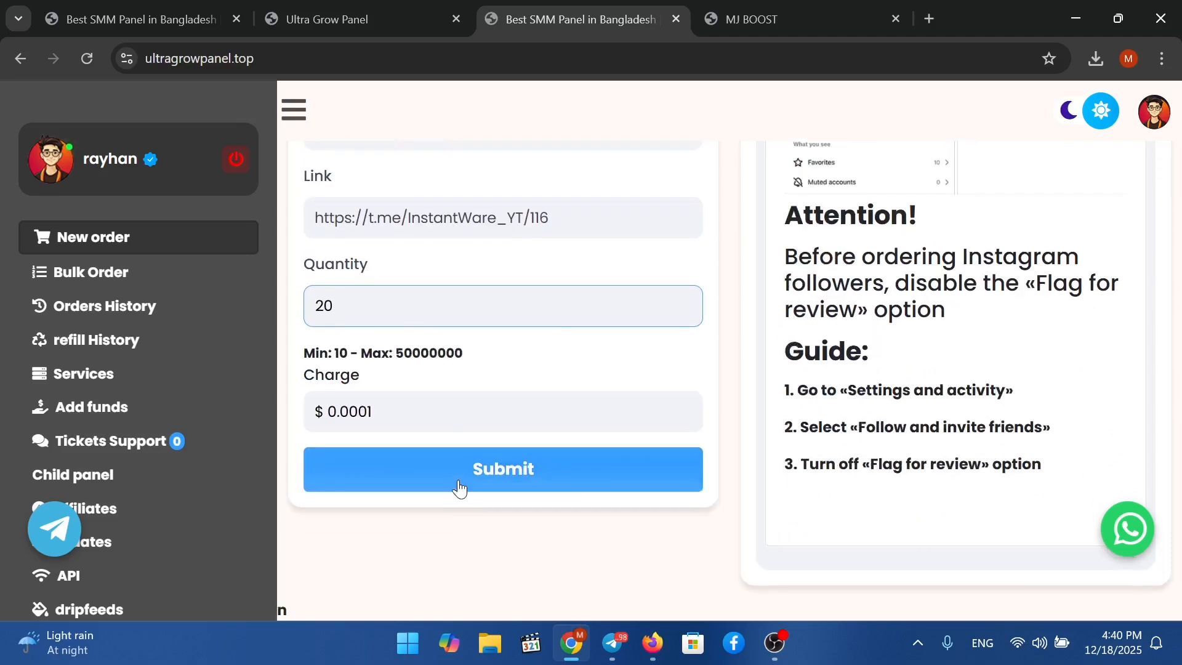
left_click(504, 468)
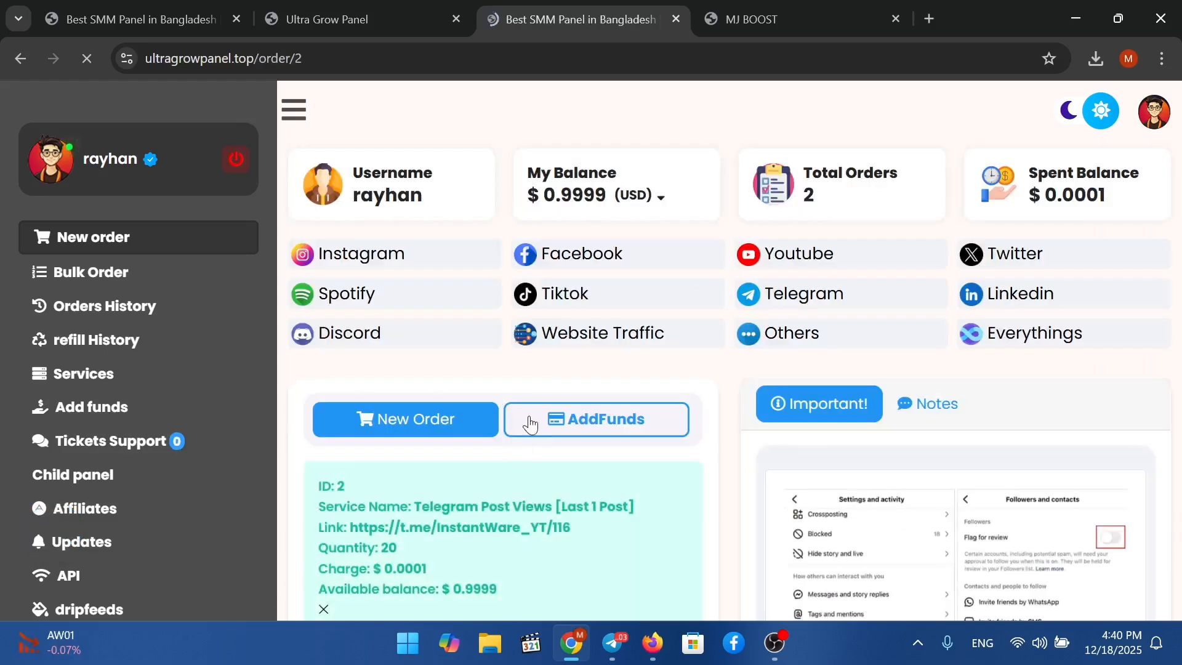
scroll(533, 417, "down", 2)
scroll(544, 418, "down", 3)
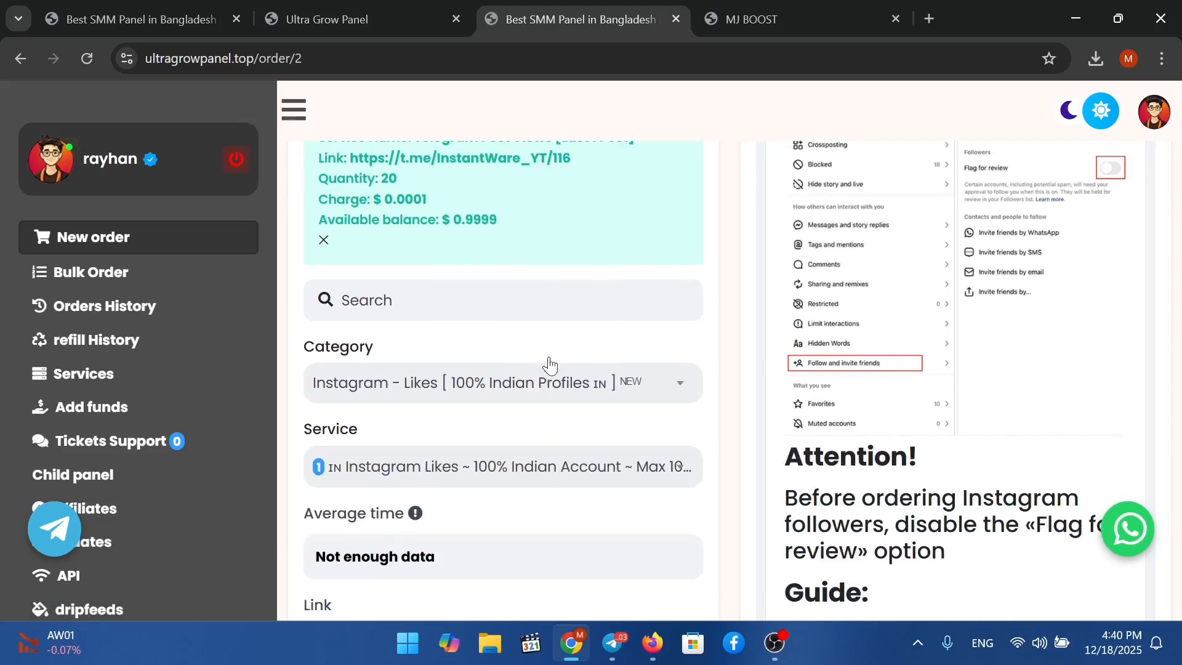
Check MJ BOOST's order history shows the forwarded 20-view Telegram order as Pending.
left_click(320, 8)
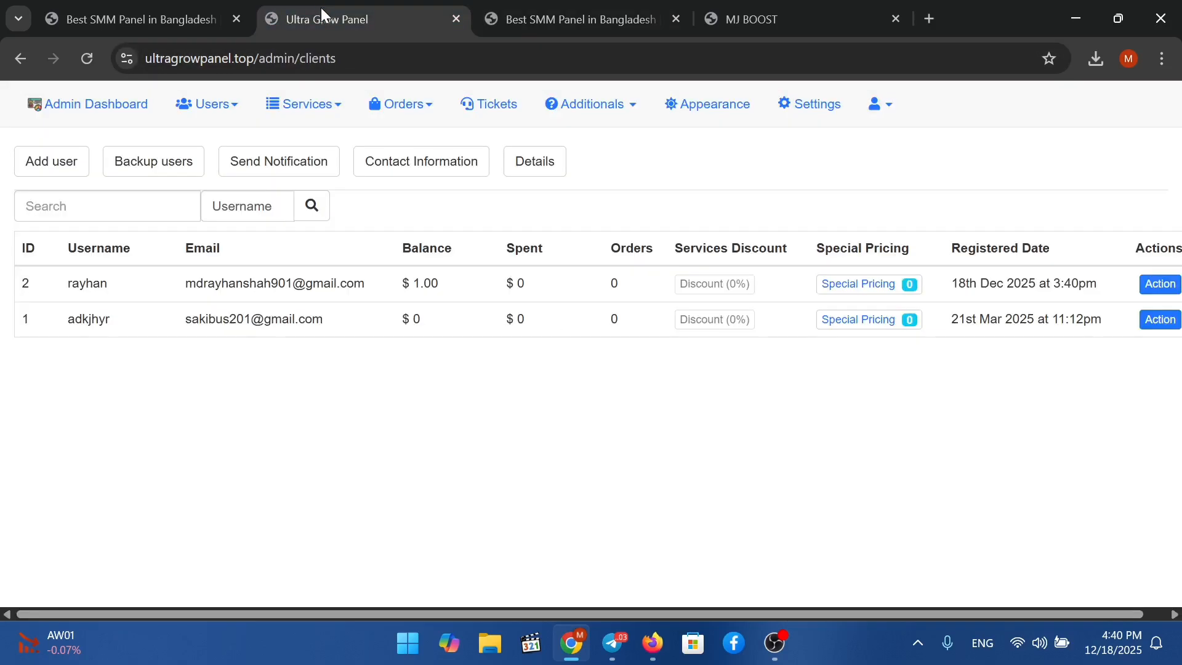
left_click(140, 11)
left_click(797, 22)
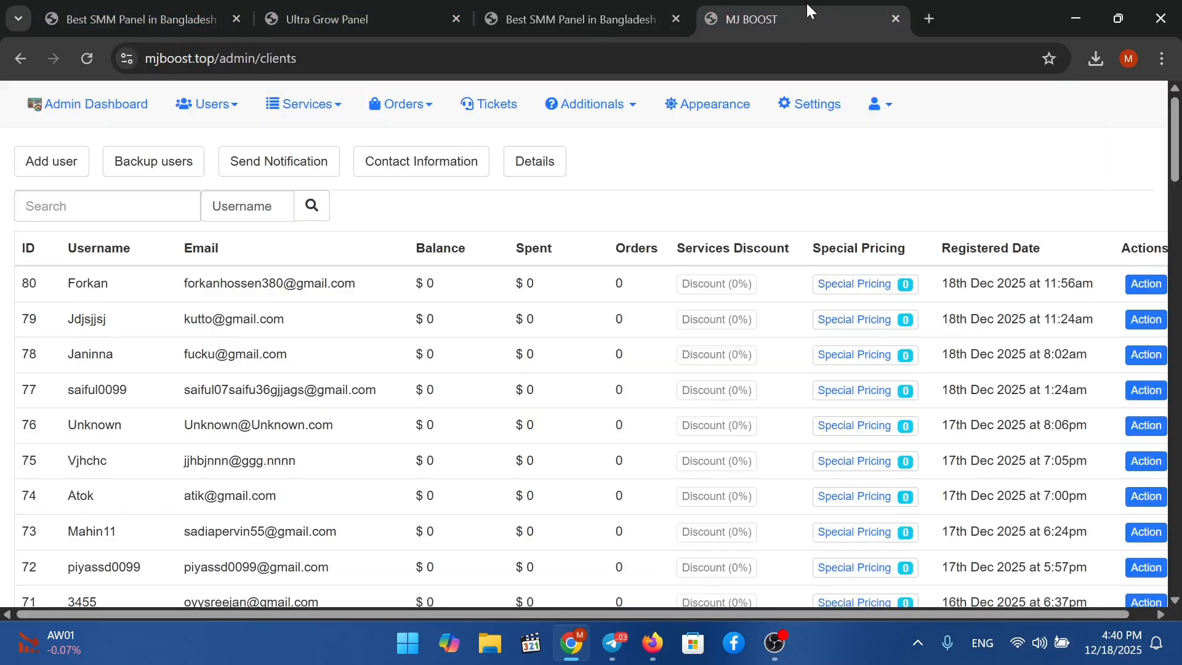
left_click(183, 12)
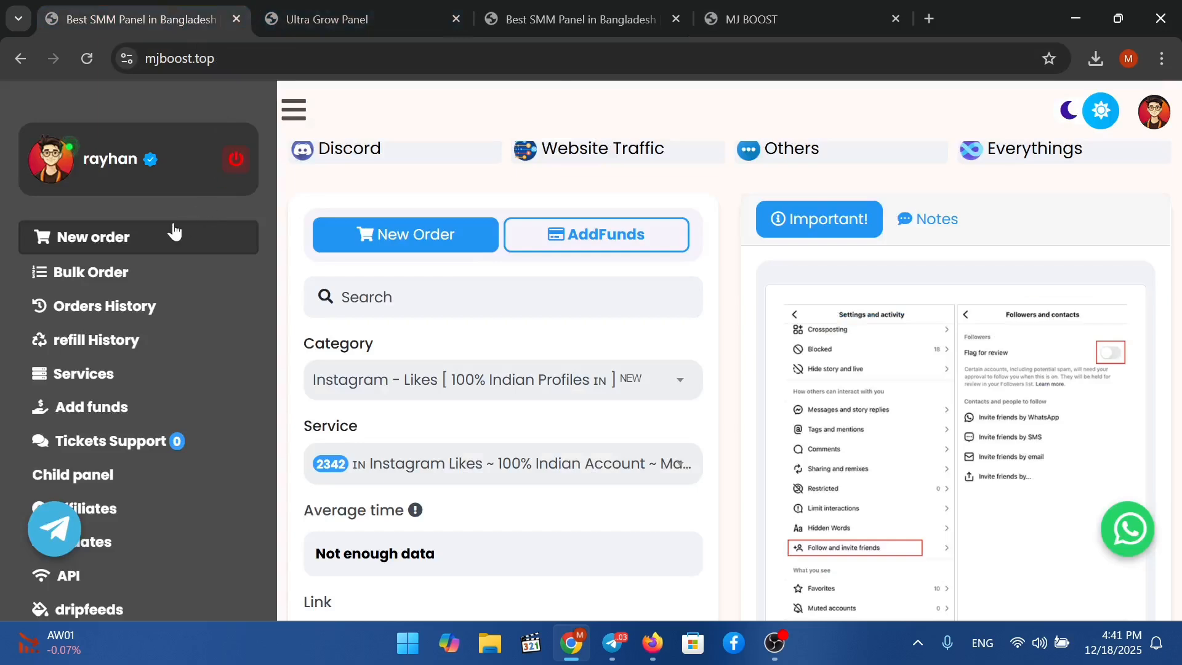
left_click(118, 316)
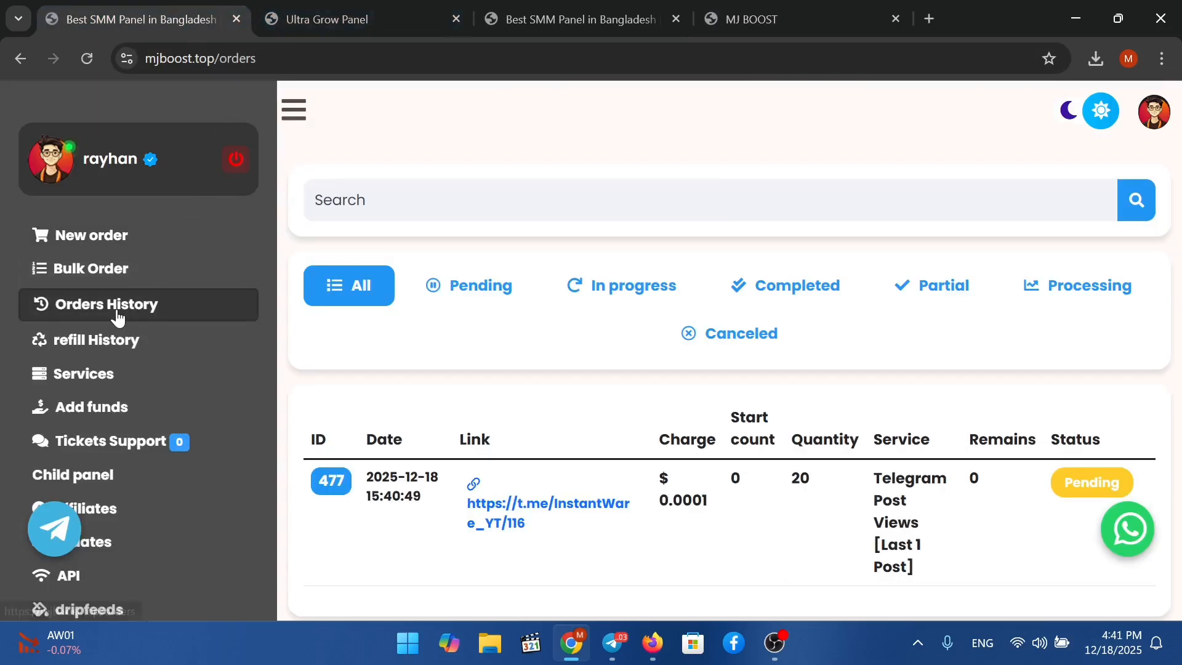
scroll(1091, 413, "down", 1)
left_click_drag(709, 447, 988, 487)
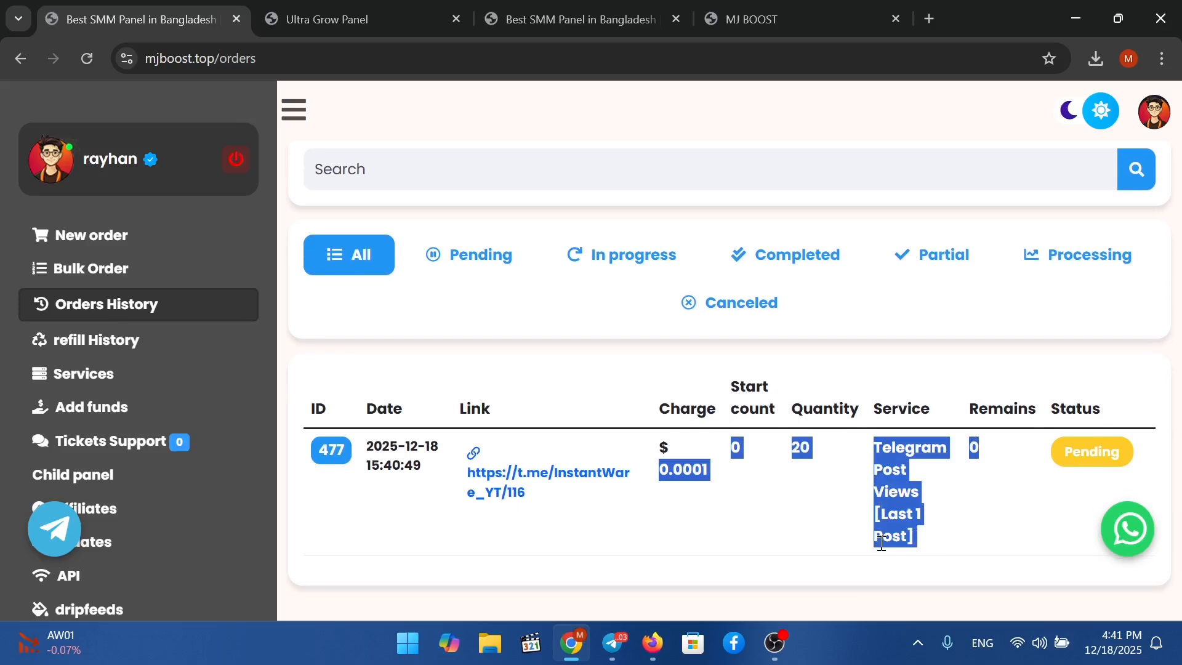
left_click(901, 403)
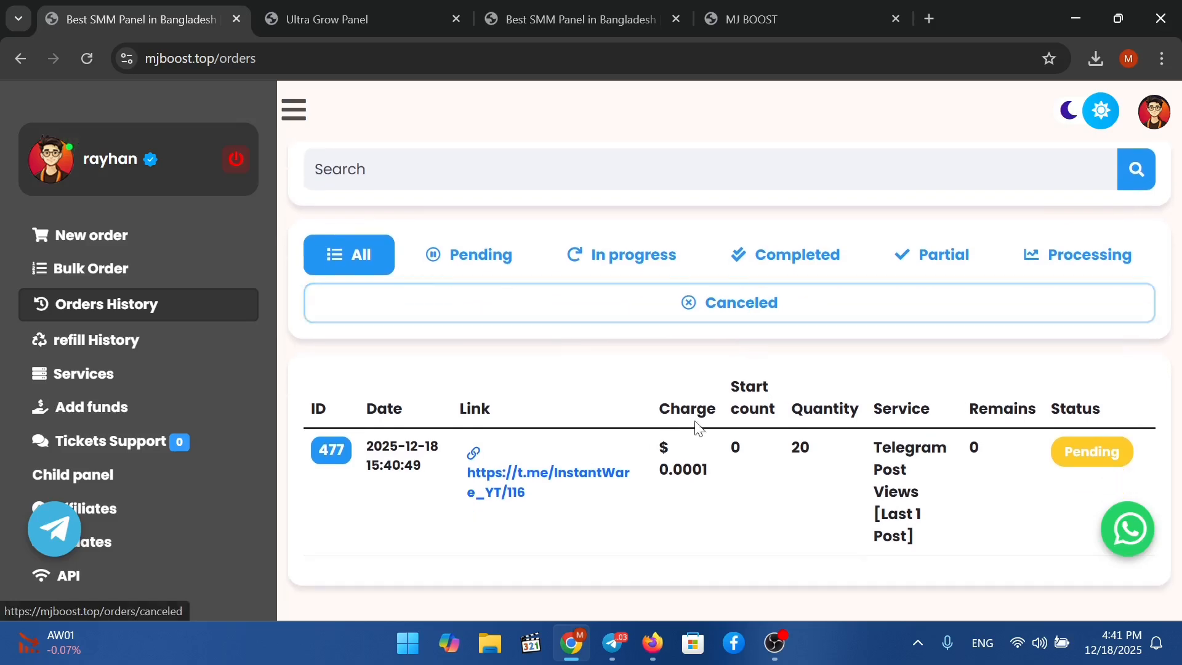
left_click(295, 109)
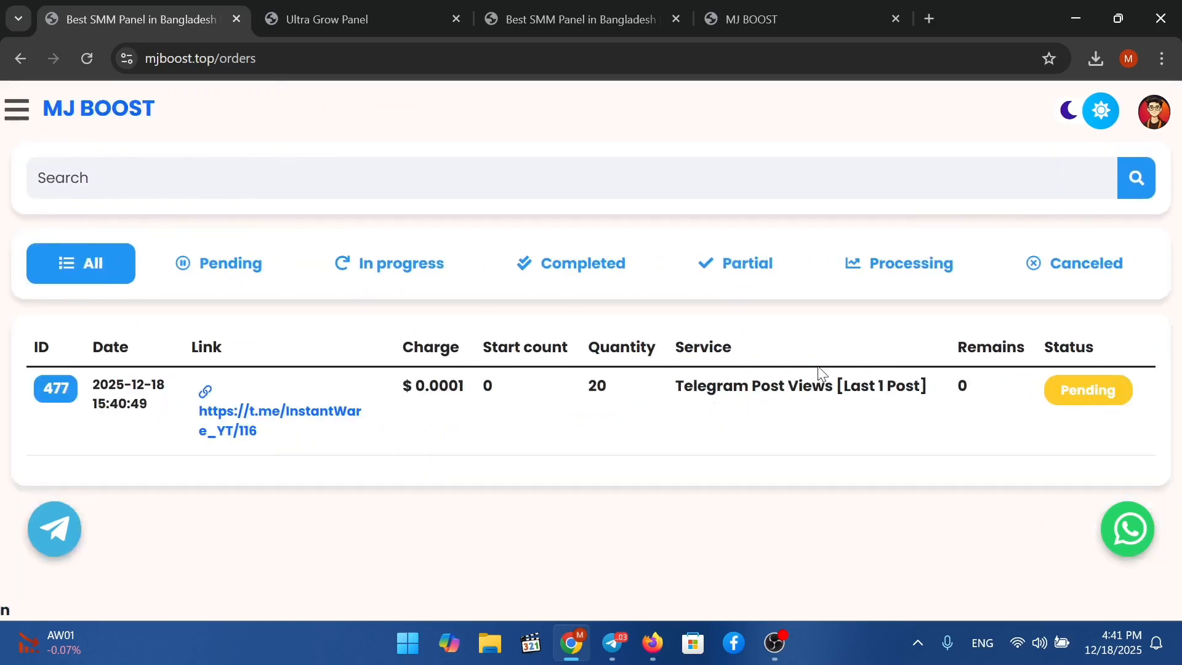
left_click(383, 18)
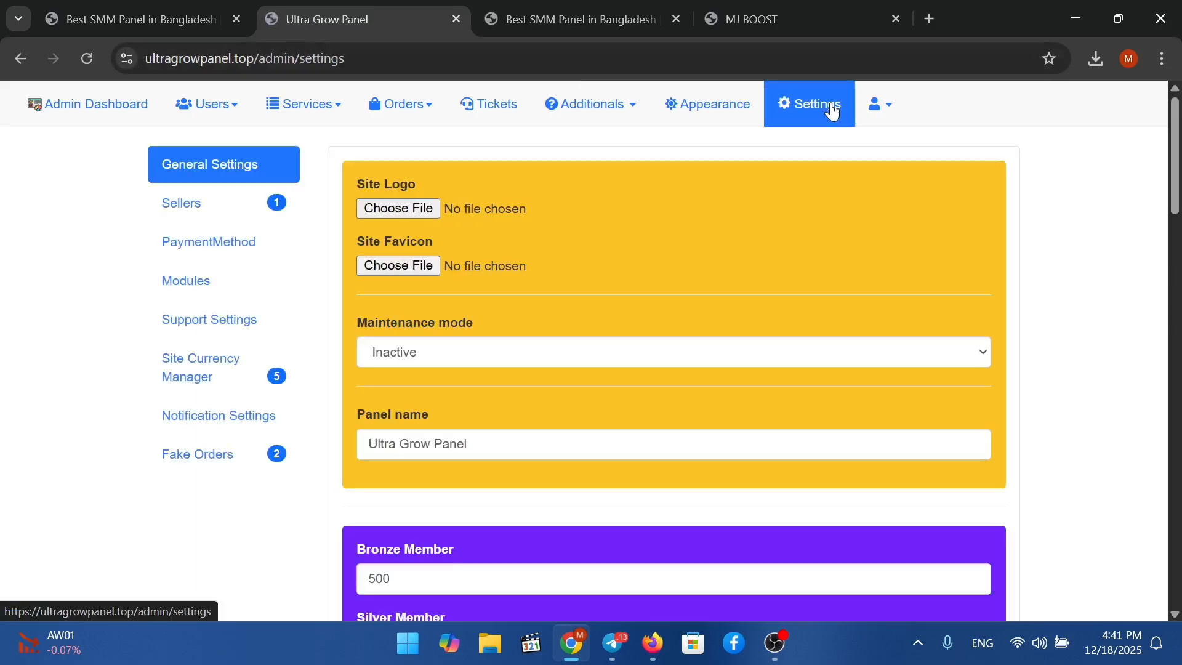
Open the Payment Methods settings and scroll through the gateway cards.
scroll(406, 295, "down", 5)
scroll(398, 319, "up", 4)
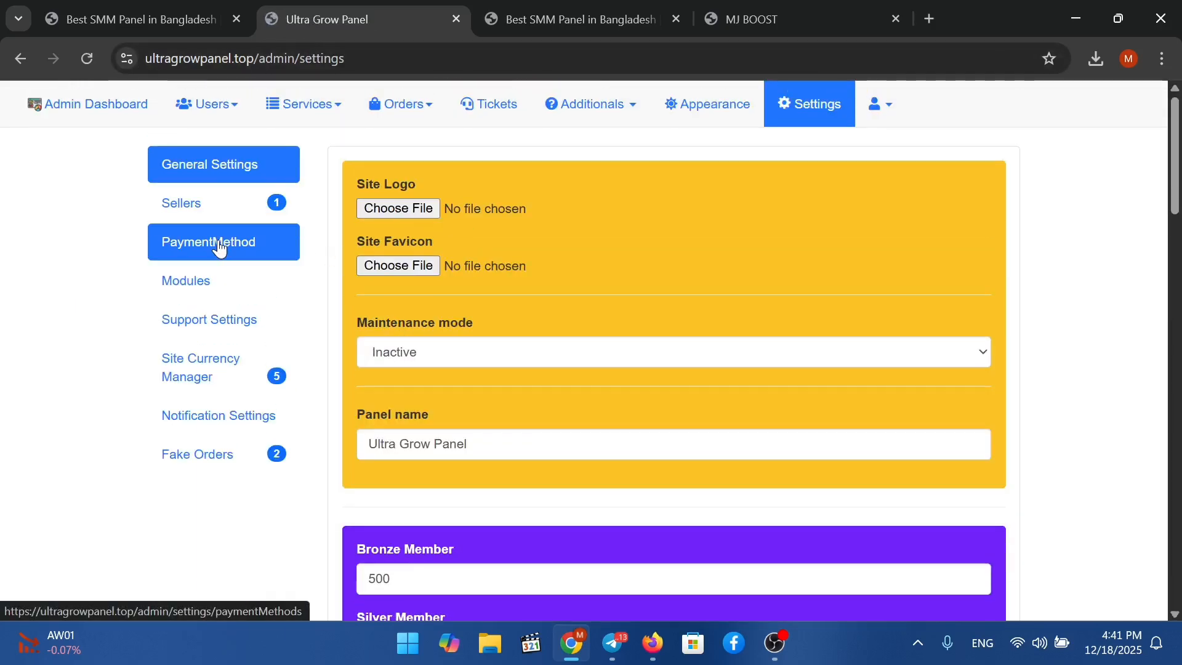
left_click(255, 243)
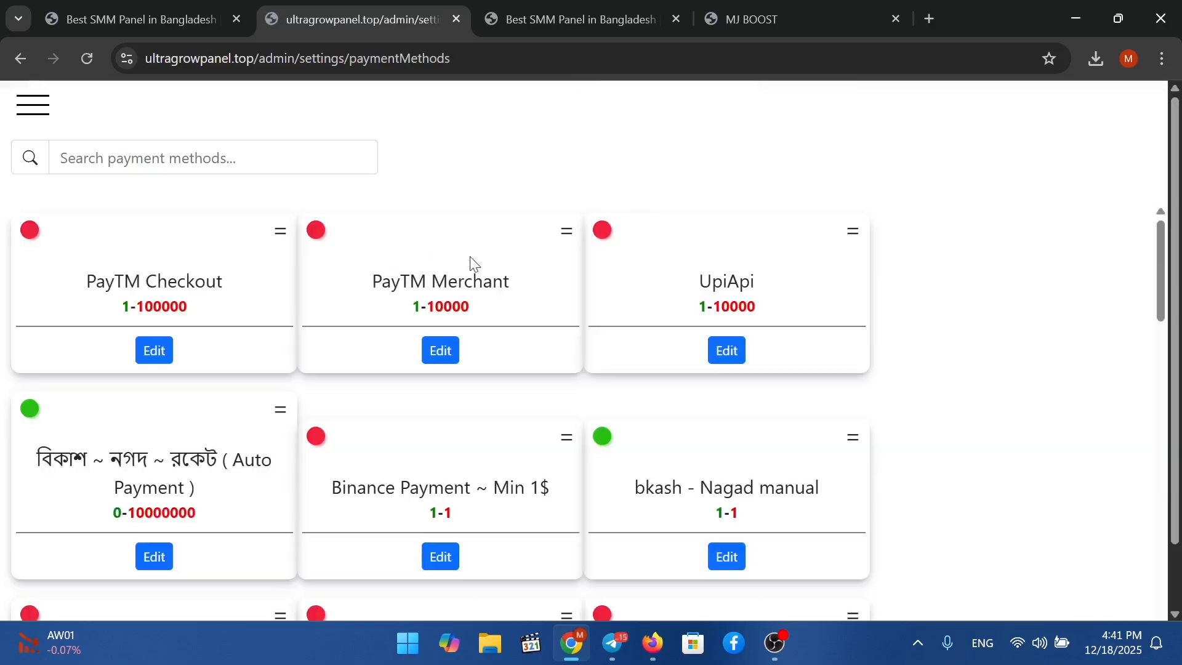
scroll(586, 379, "down", 5)
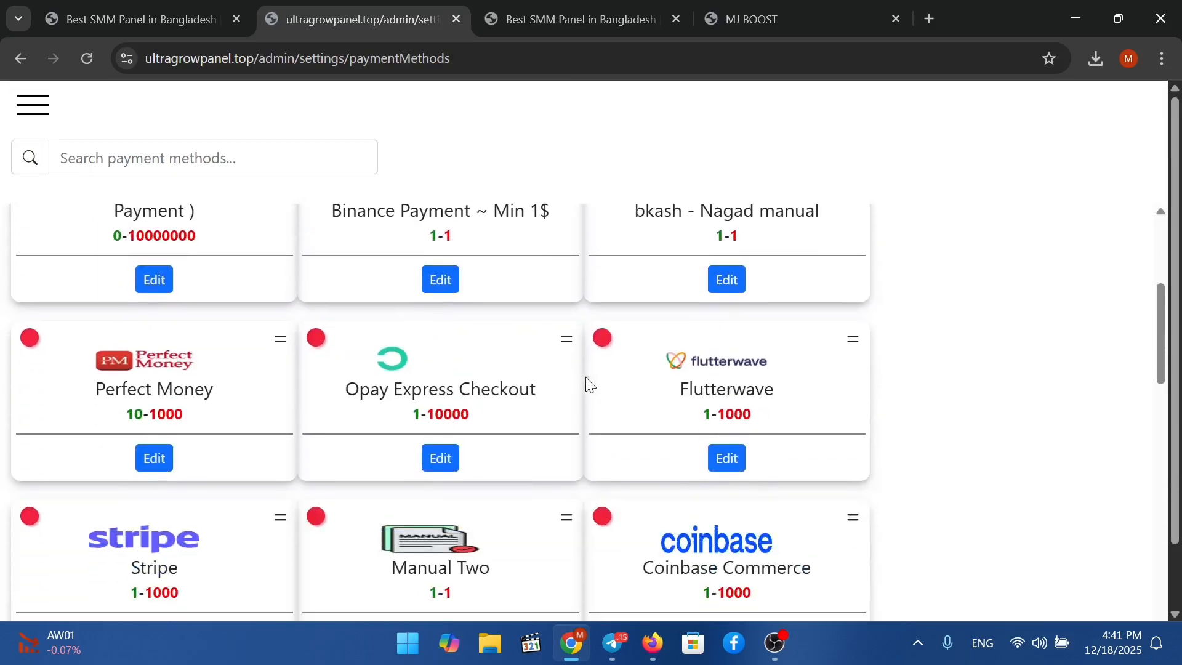
scroll(589, 386, "down", 15)
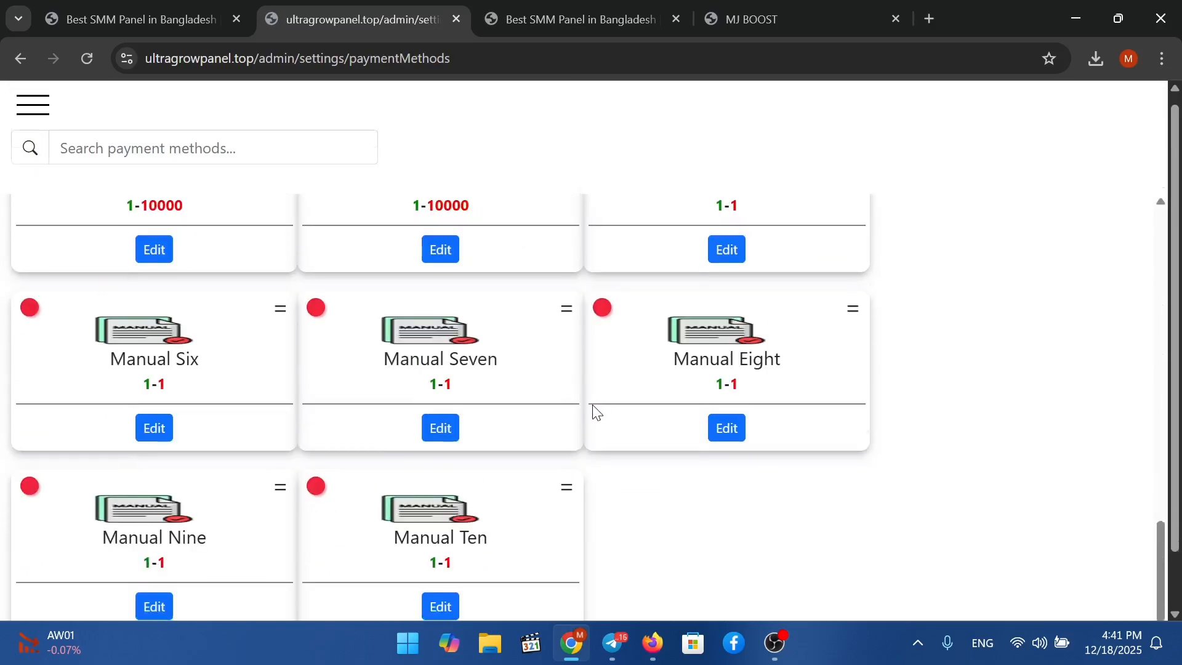
scroll(771, 327, "up", 20)
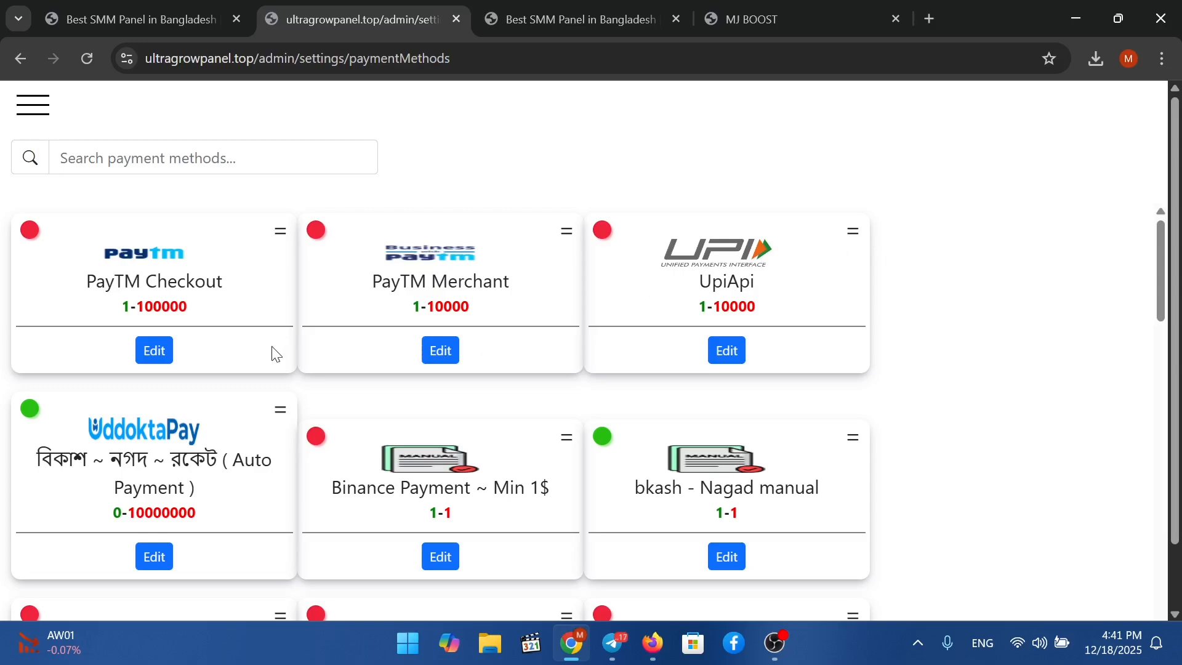
Glance at the test order and MJ BOOST orders tabs, then return to General Settings.
left_click(501, 10)
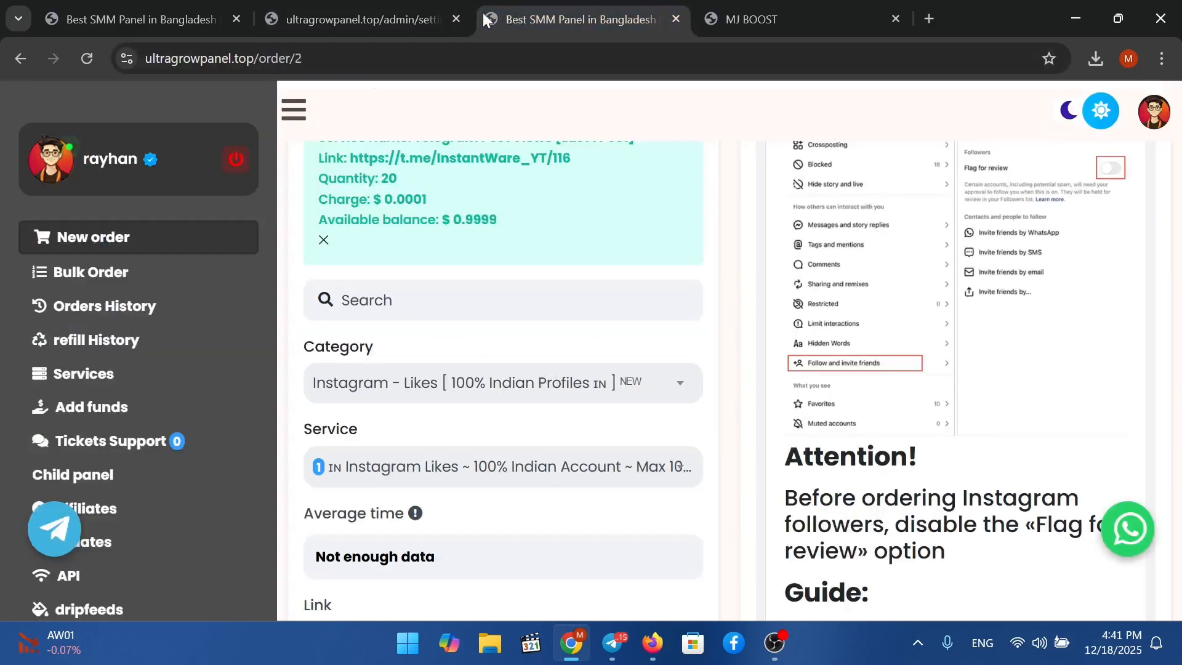
left_click(356, 16)
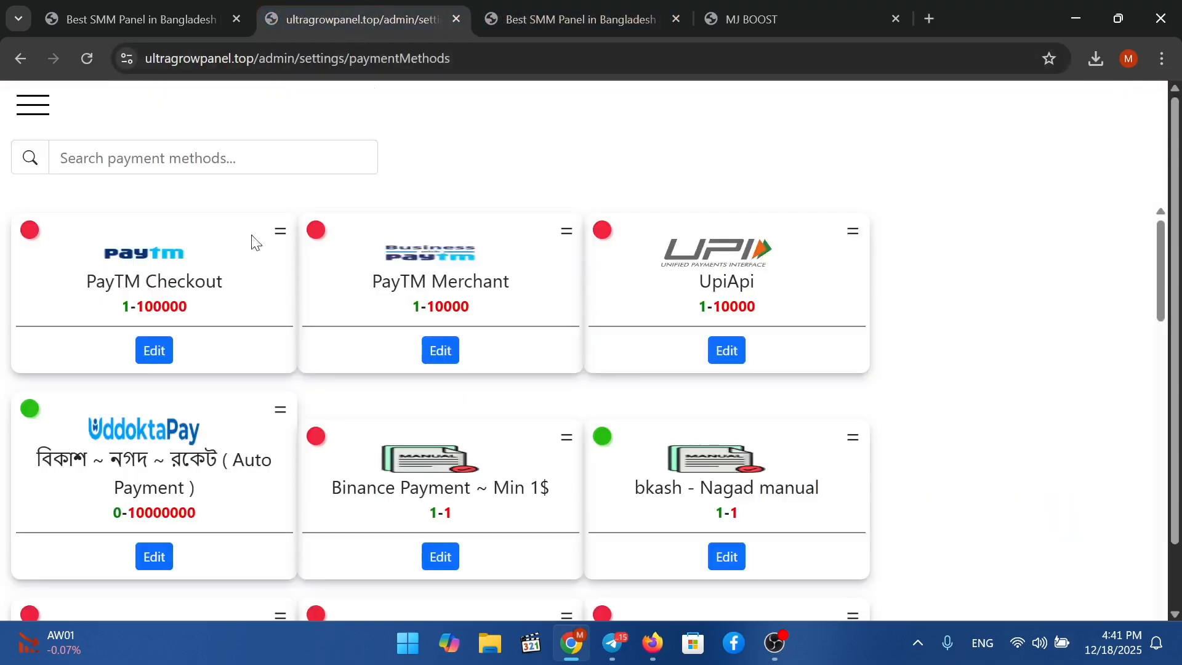
left_click(153, 23)
left_click(325, 31)
left_click(36, 114)
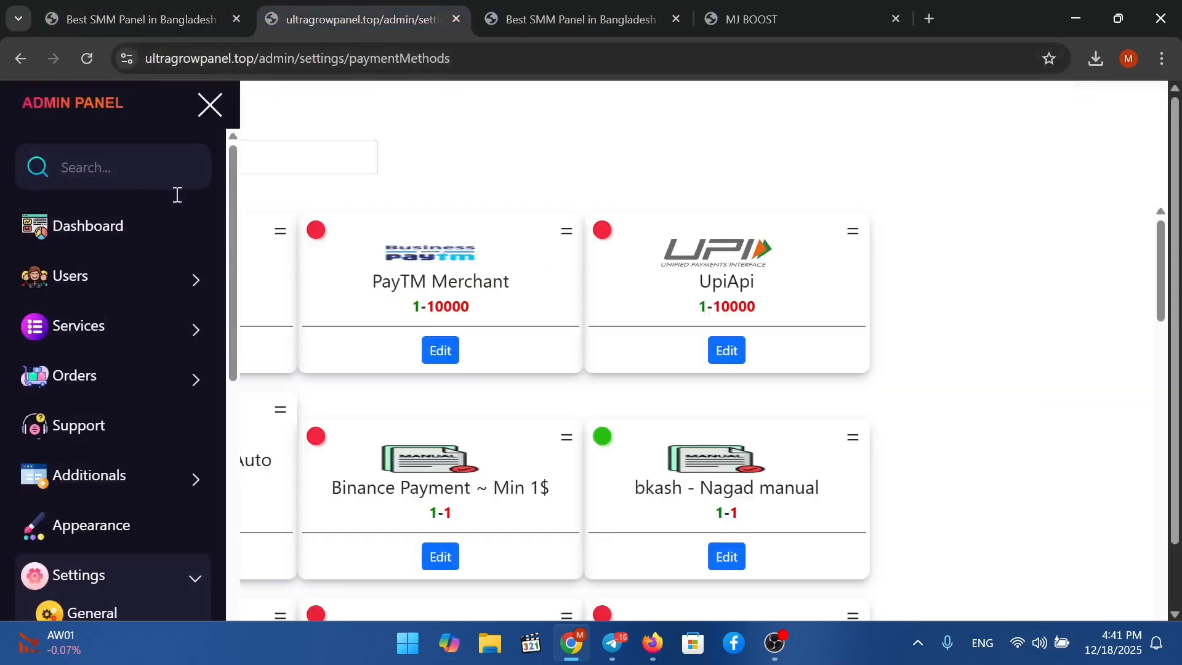
left_click(18, 59)
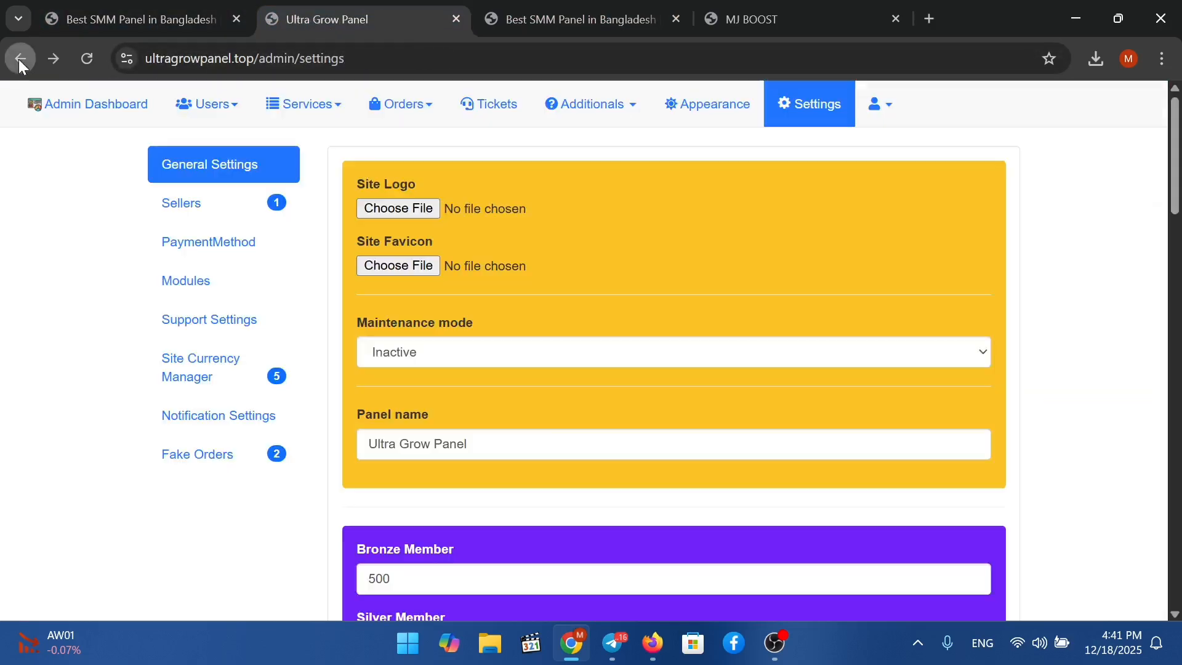
In Modules, keep the Affiliate System enabled and check its commission rate.
left_click(214, 278)
scroll(457, 347, "down", 3)
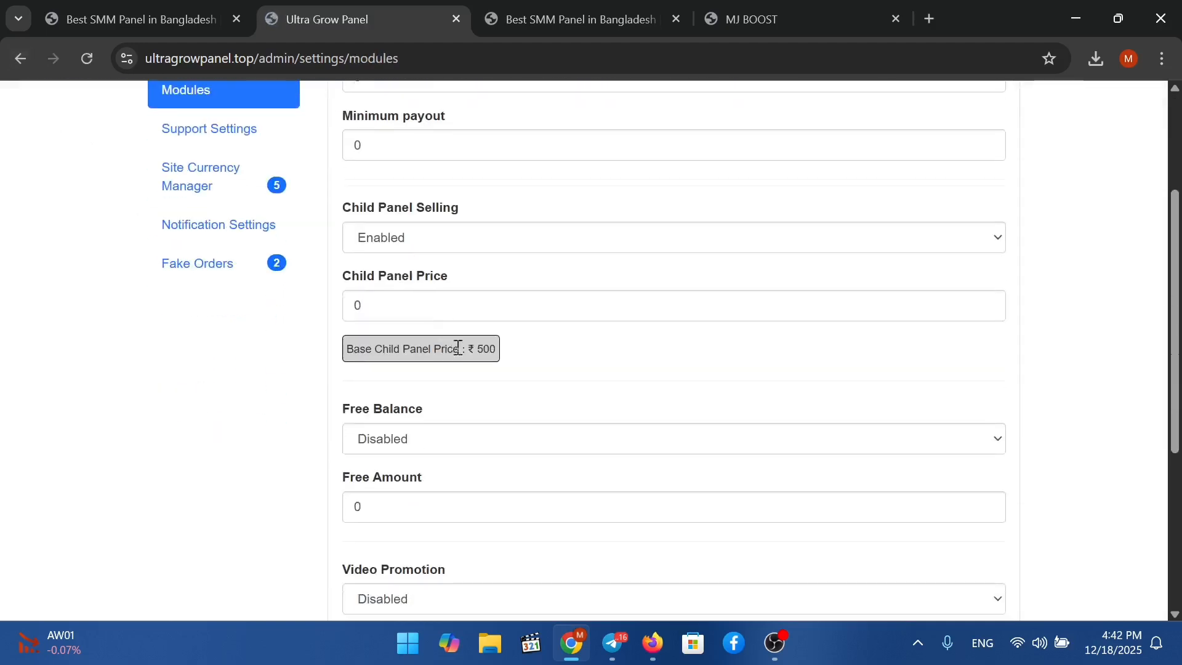
scroll(457, 347, "down", 5)
scroll(478, 361, "up", 8)
left_click(411, 201)
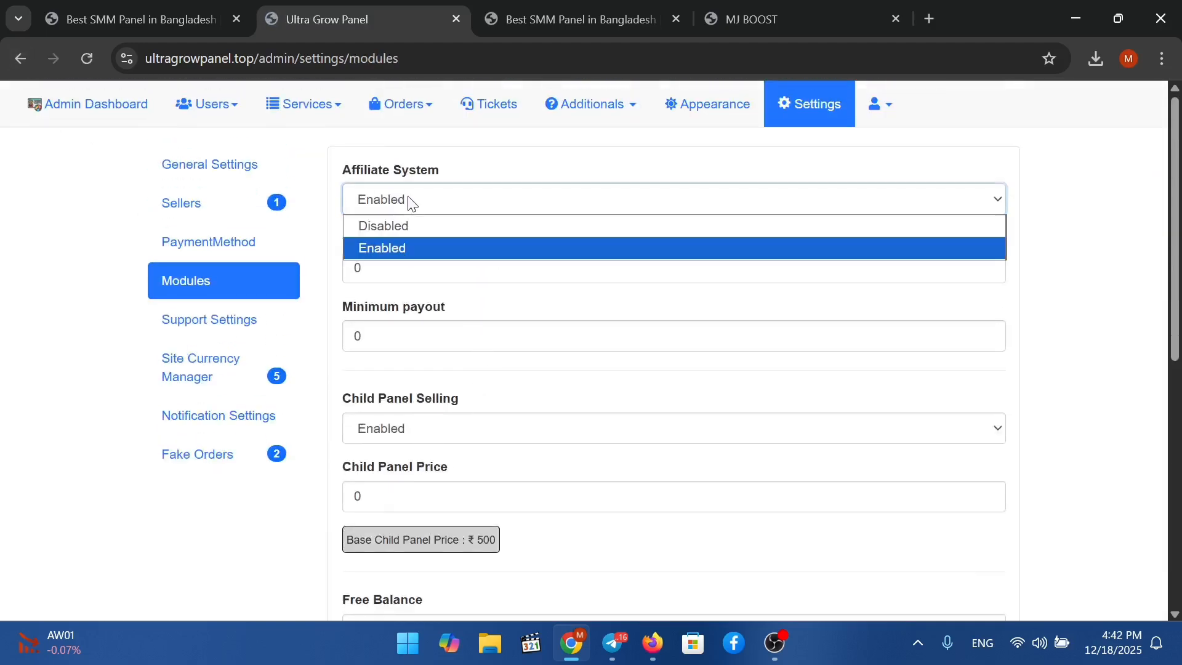
left_click(431, 247)
left_click(884, 269)
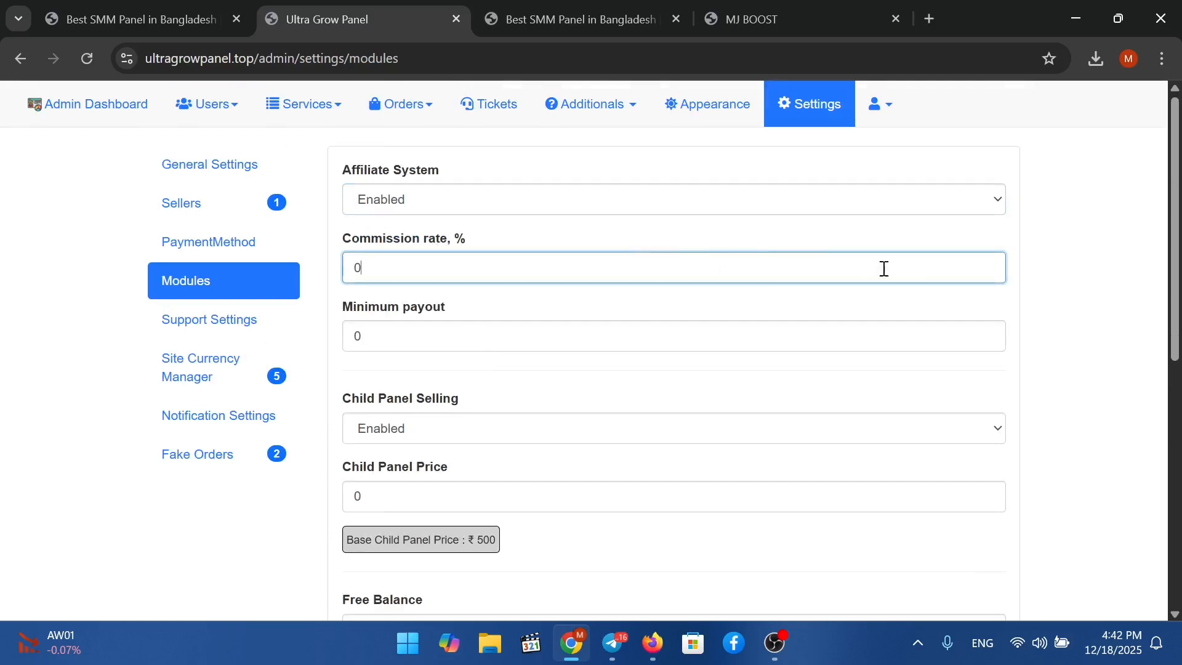
scroll(584, 341, "down", 5)
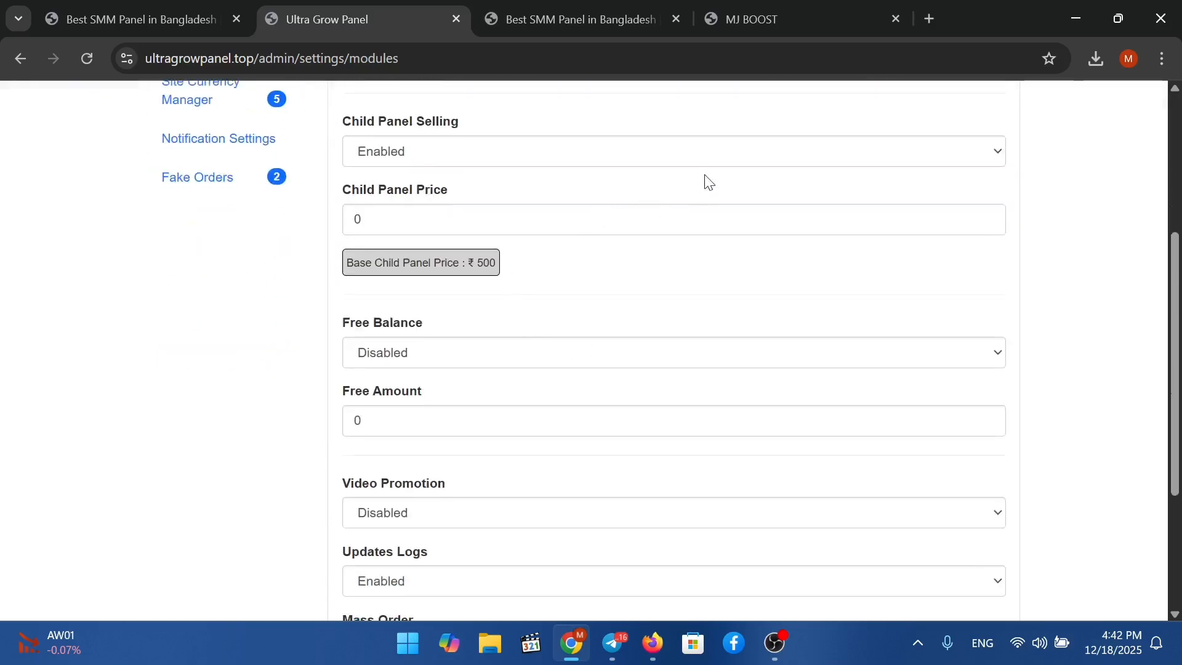
Check the Child Panel Selling price and leave Free Balance and Video Promotion disabled.
left_click(713, 154)
left_click(697, 219)
scroll(686, 267, "down", 2)
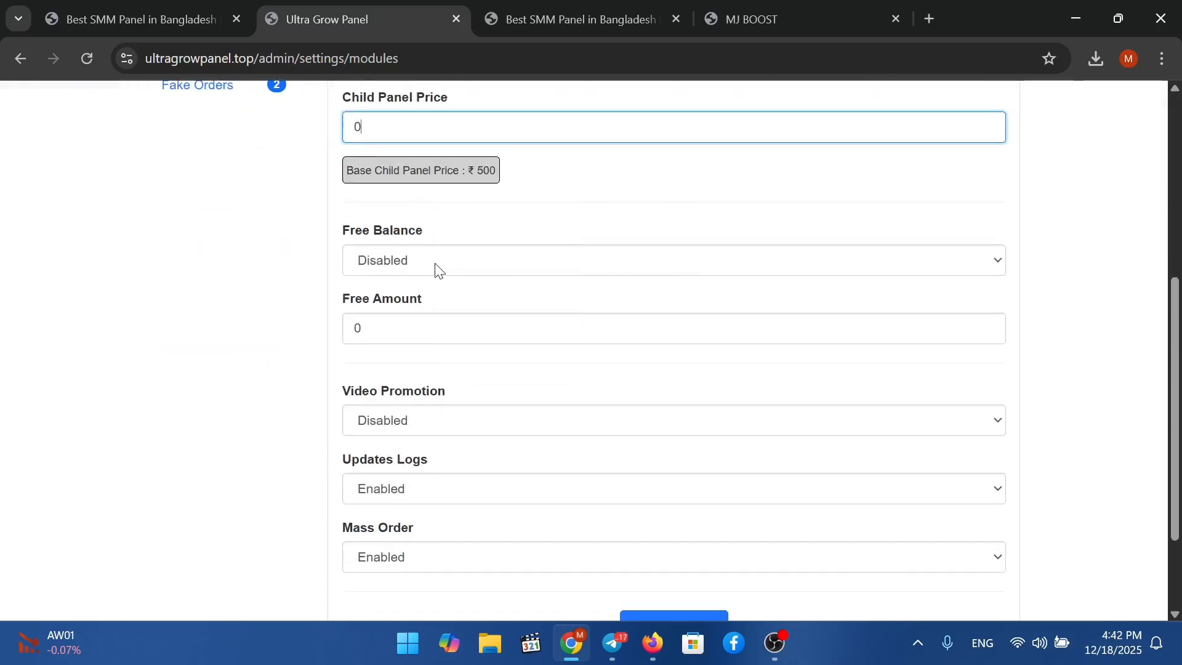
left_click(435, 269)
left_click(496, 359)
scroll(499, 363, "down", 2)
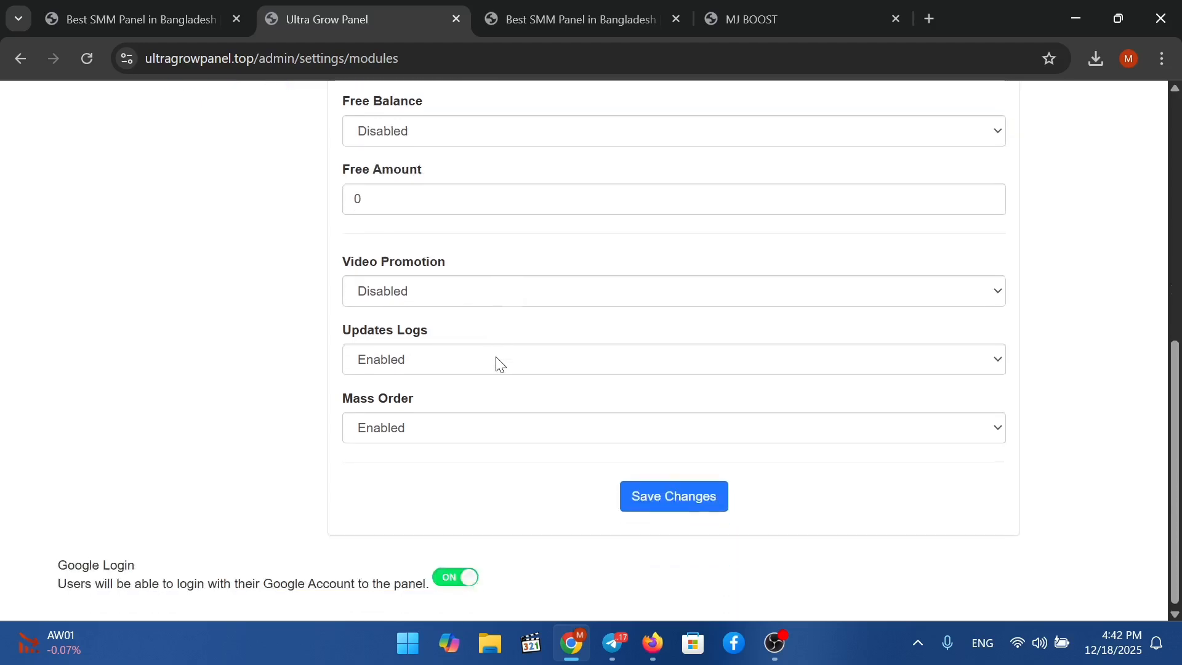
left_click(445, 285)
left_click(248, 321)
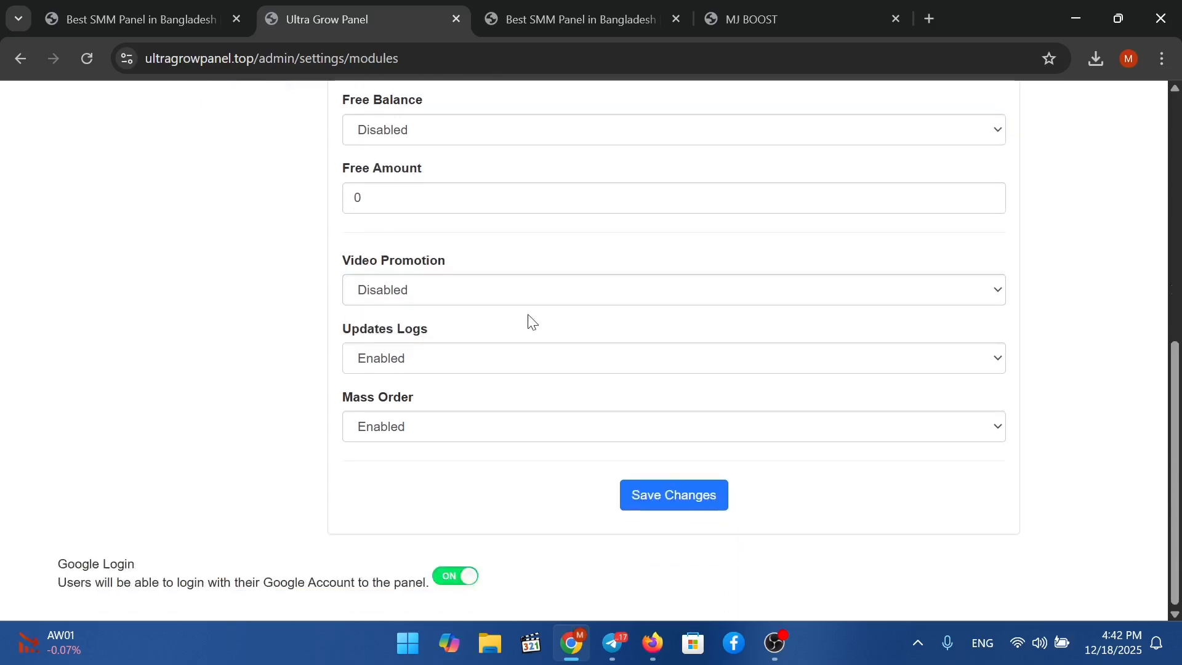
scroll(445, 424, "up", 8)
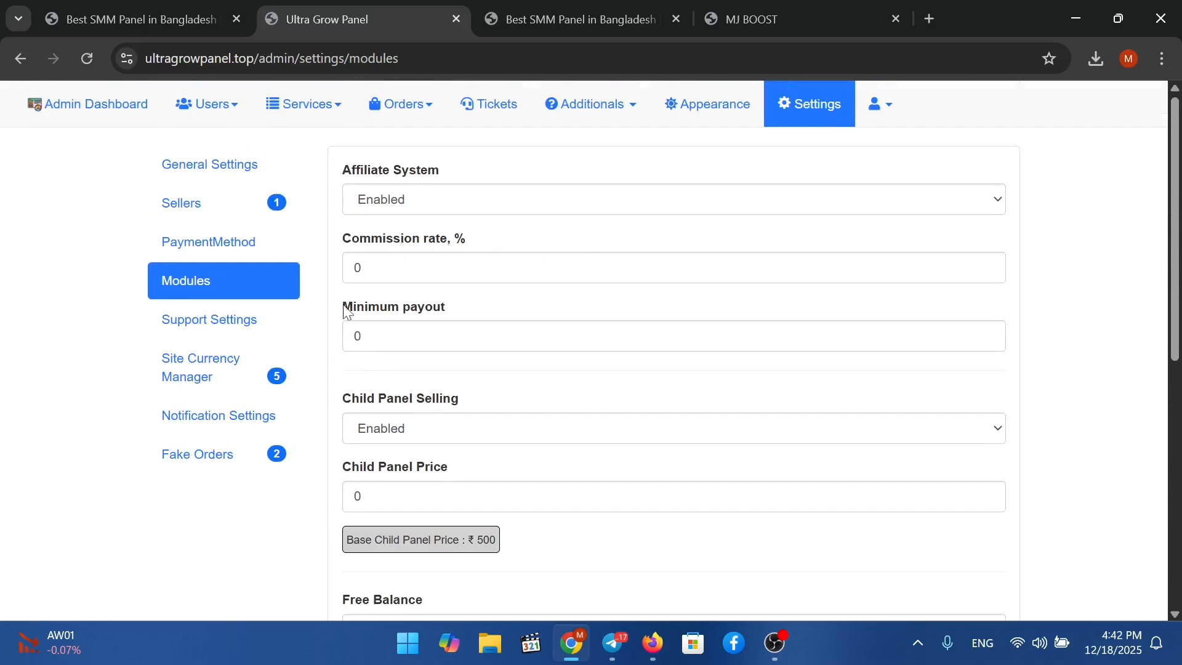
Look over the Support Settings and Site Currency Manager pages.
left_click(276, 323)
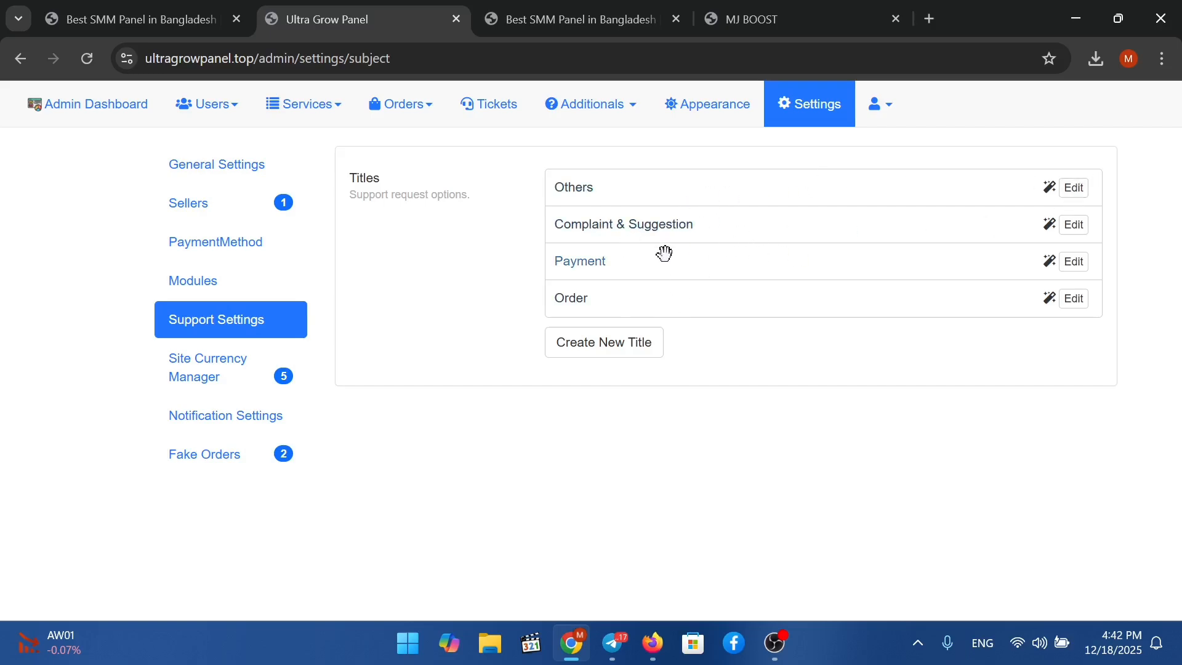
left_click(238, 366)
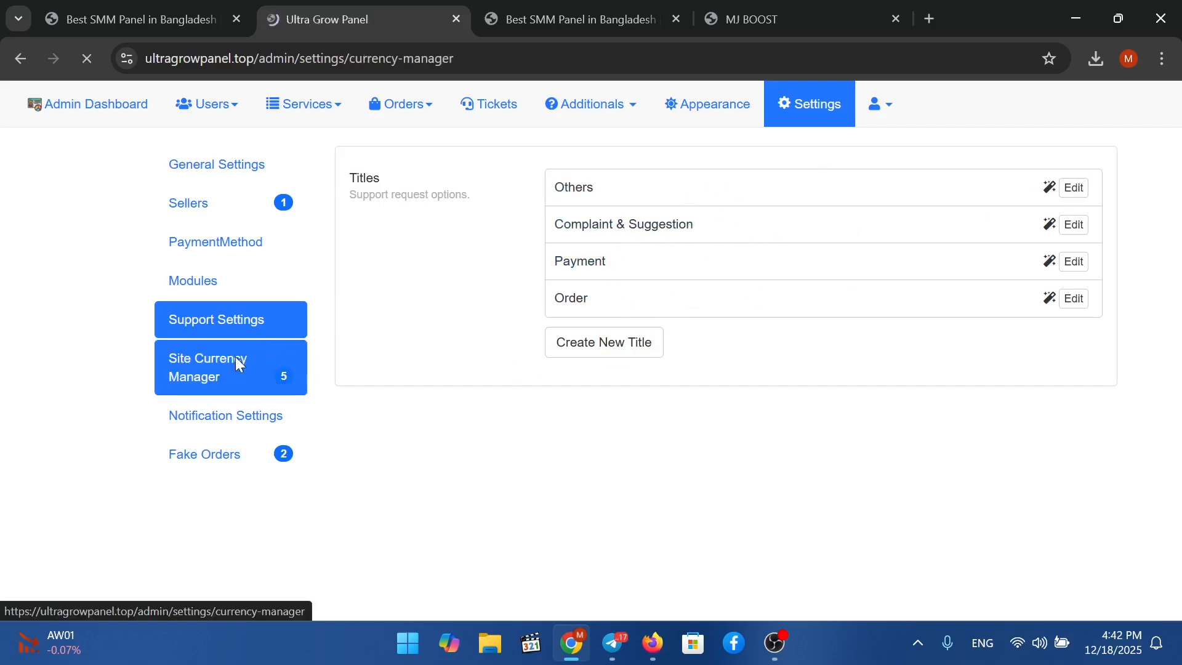
scroll(746, 308, "down", 1)
scroll(454, 361, "down", 10)
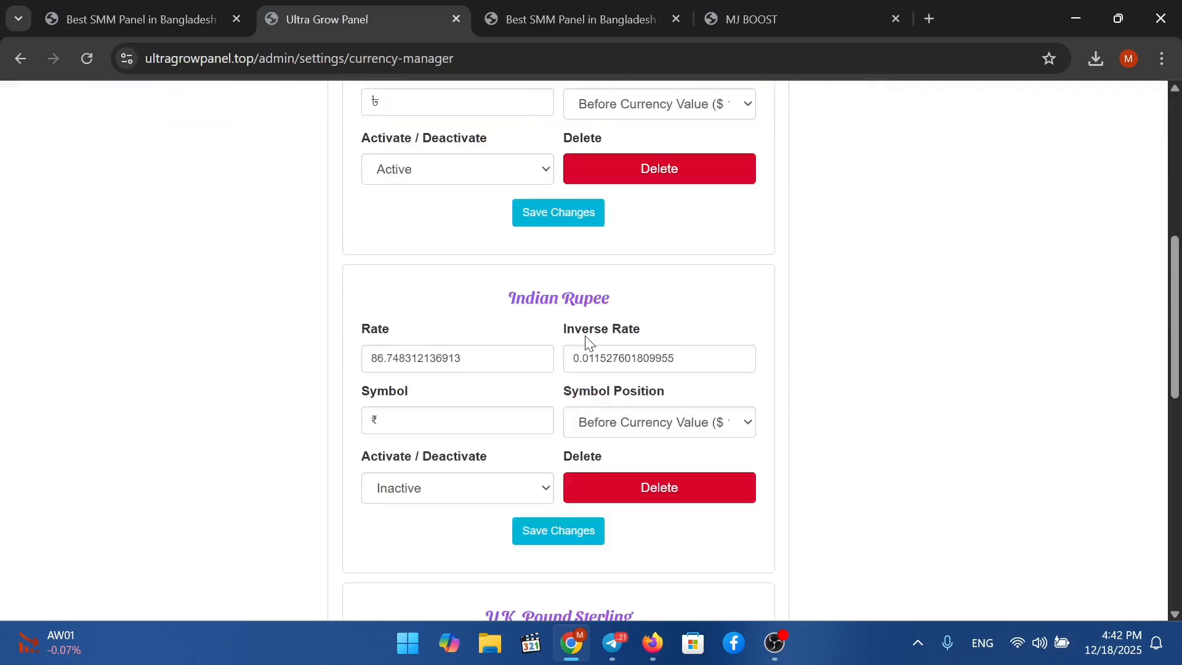
scroll(598, 422, "up", 8)
scroll(597, 422, "up", 7)
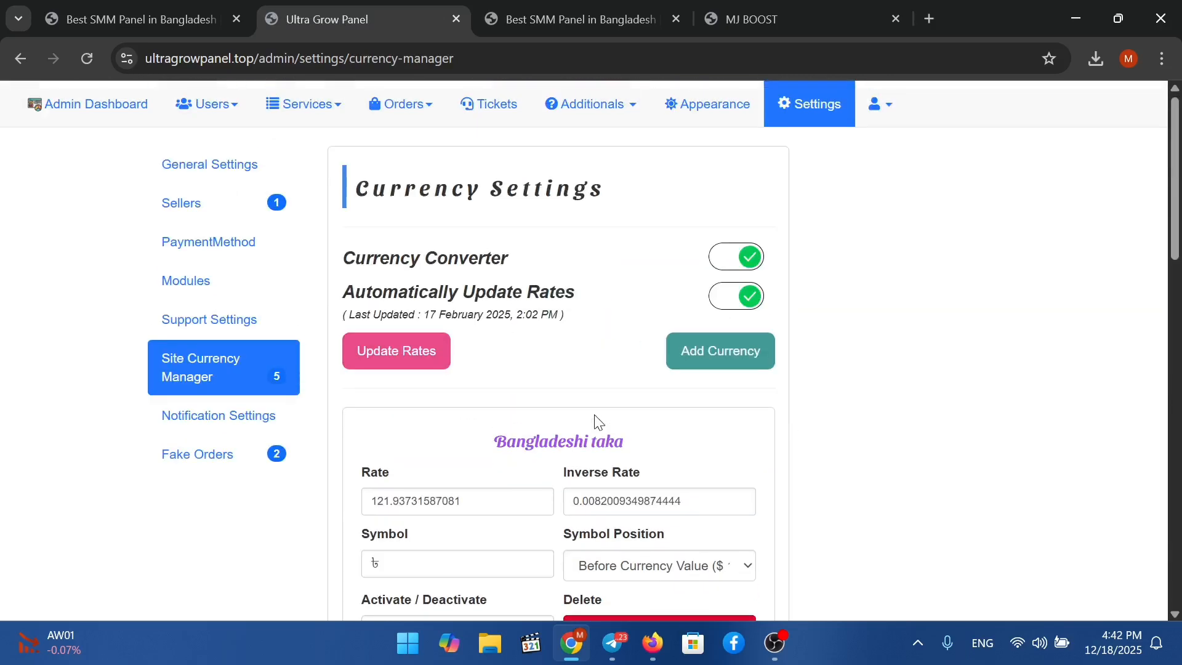
Review Notification Settings, including the SMTP email and password fields.
left_click(232, 415)
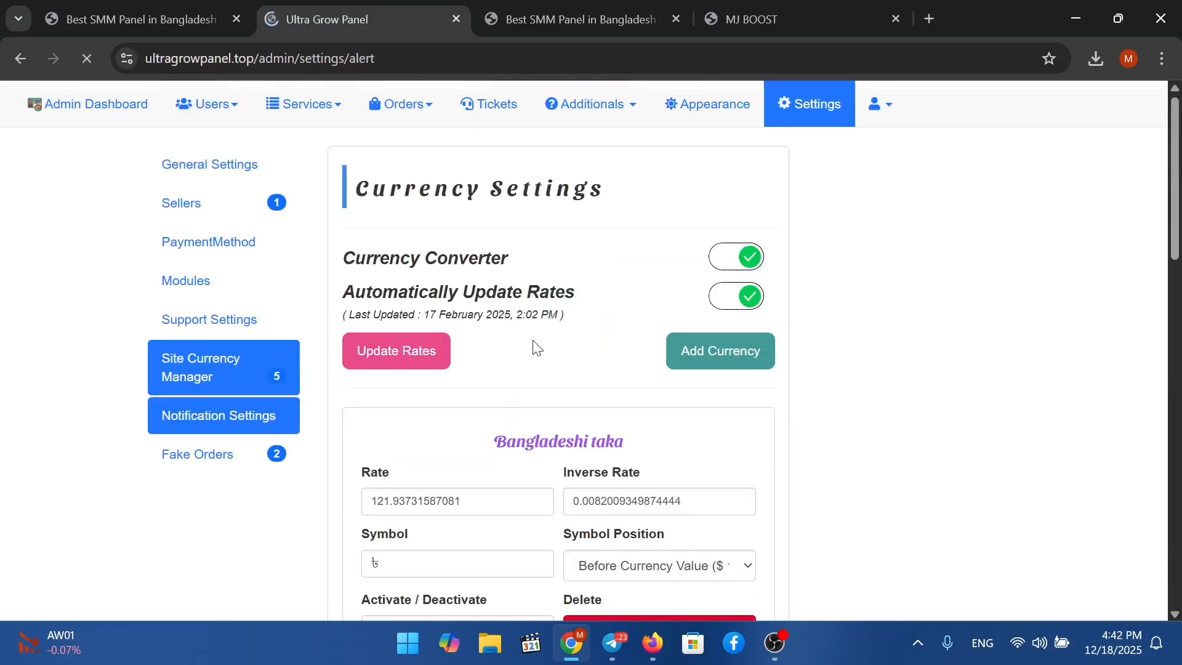
scroll(719, 302, "down", 5)
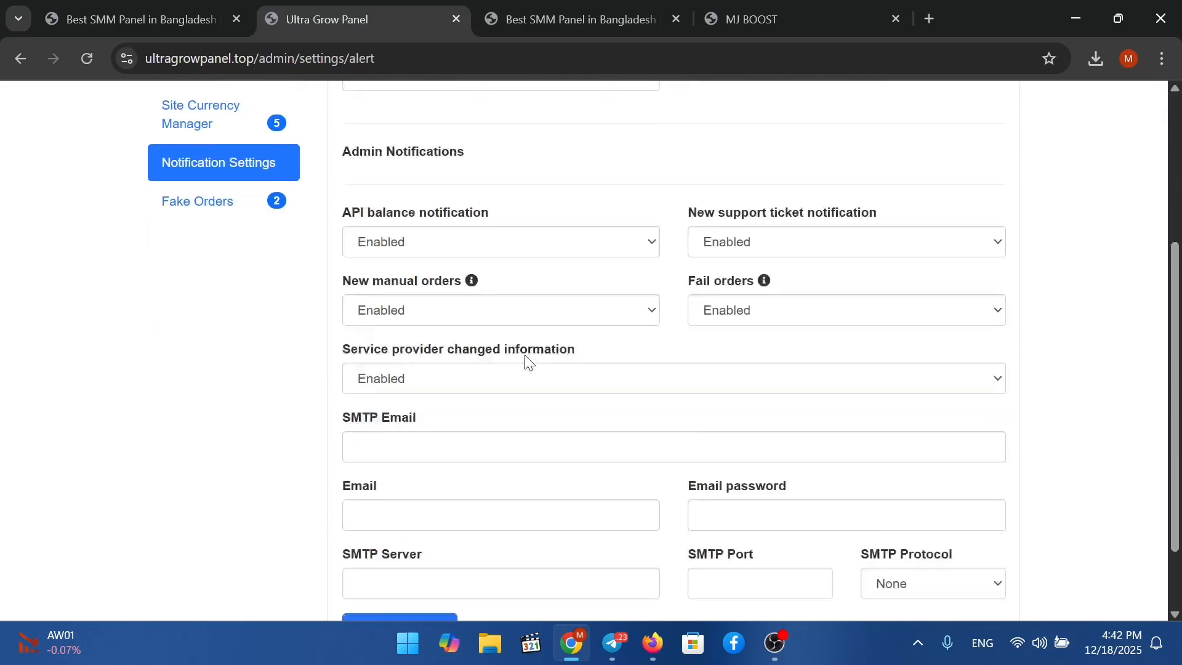
left_click(460, 345)
left_click(804, 425)
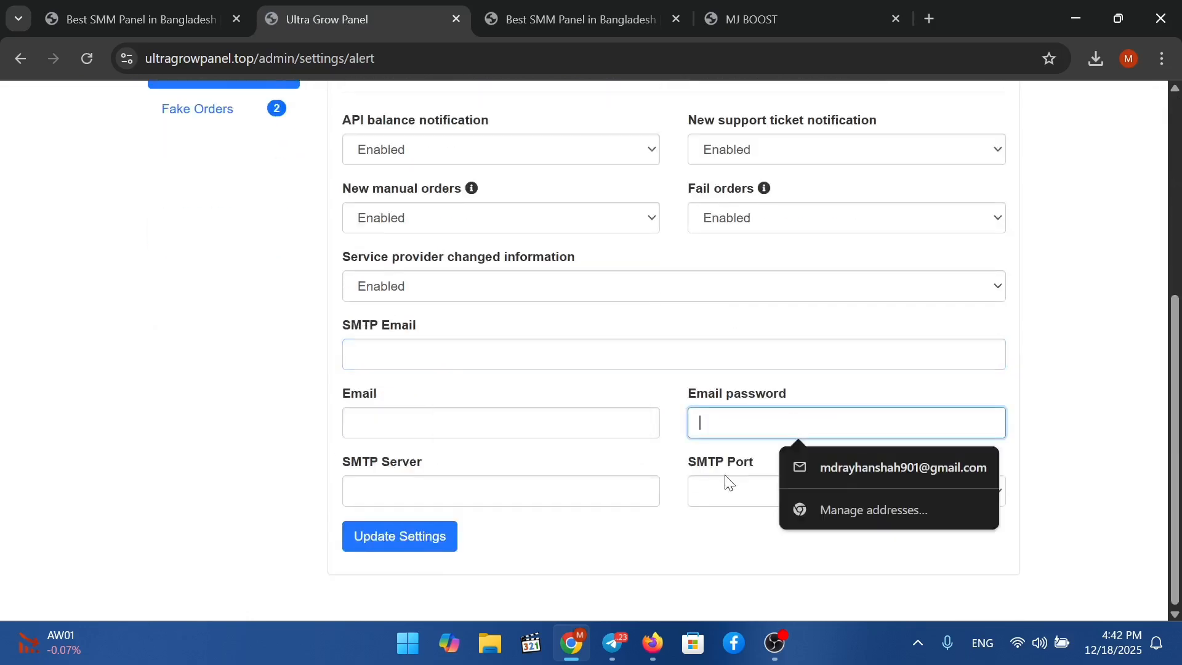
left_click(472, 319)
scroll(472, 319, "up", 5)
Open Fake Orders settings and confirm the next order ID is 3.
left_click(198, 463)
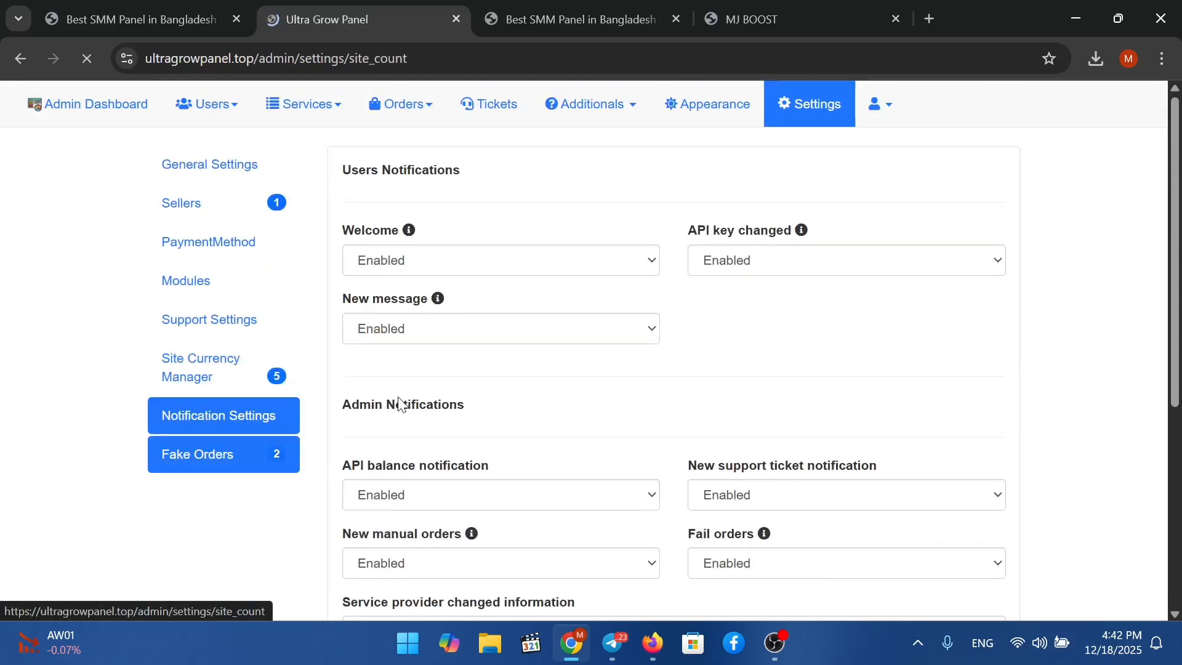
scroll(678, 317, "down", 7)
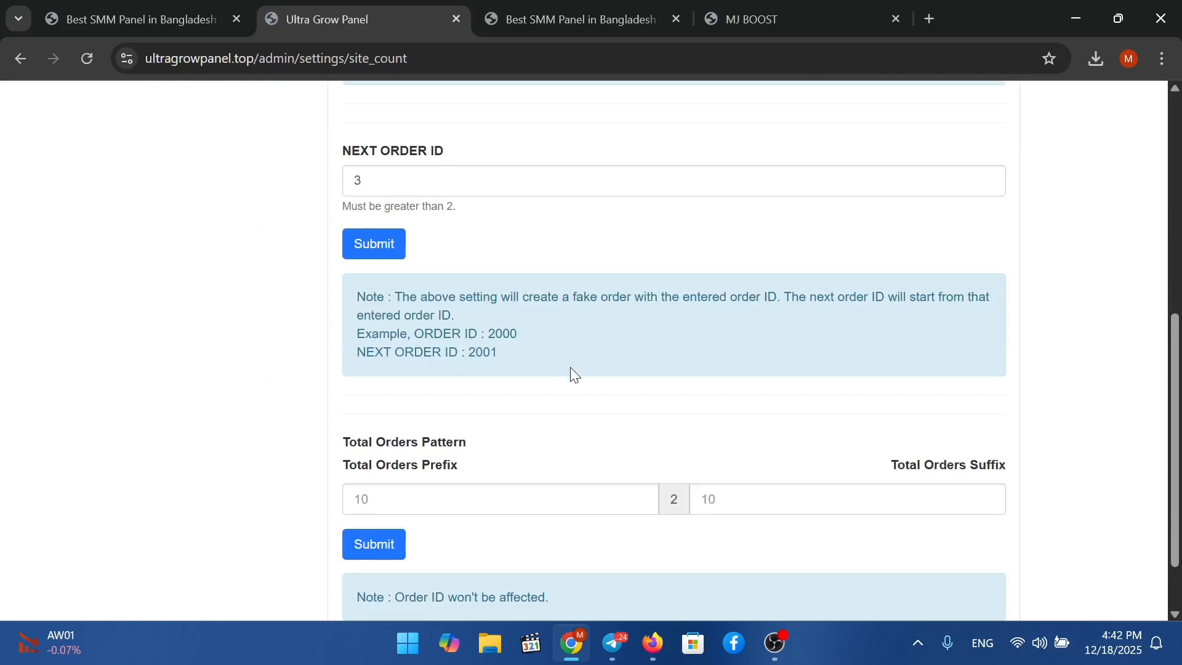
scroll(570, 367, "up", 5)
left_click(488, 485)
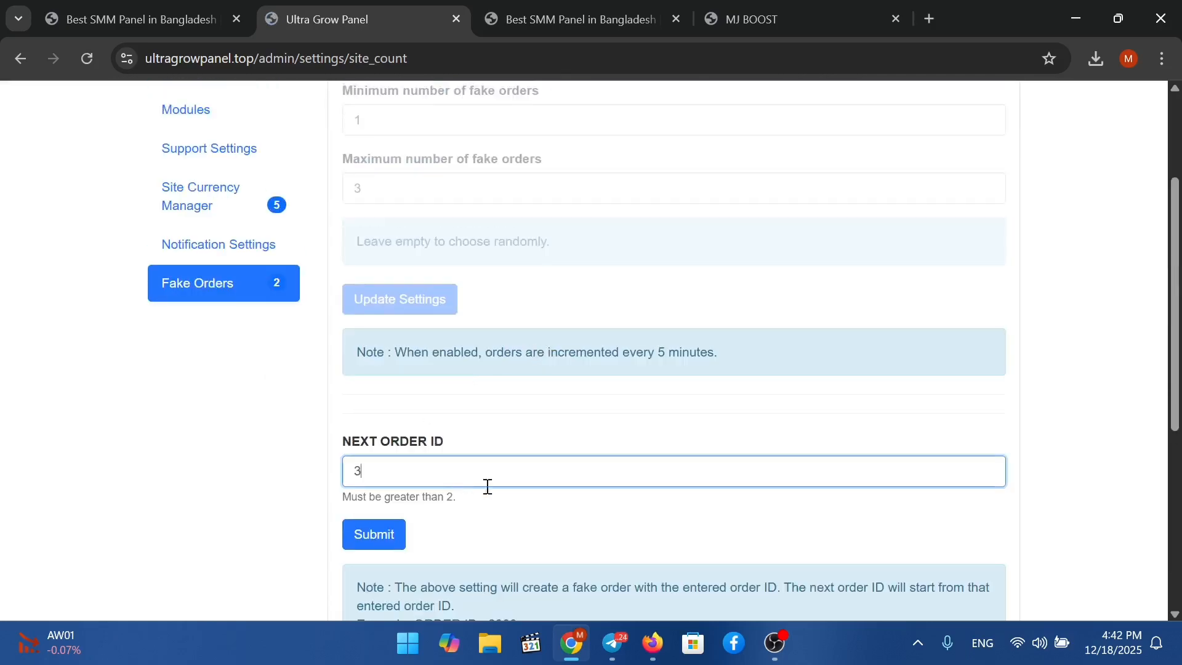
scroll(844, 602, "down", 5)
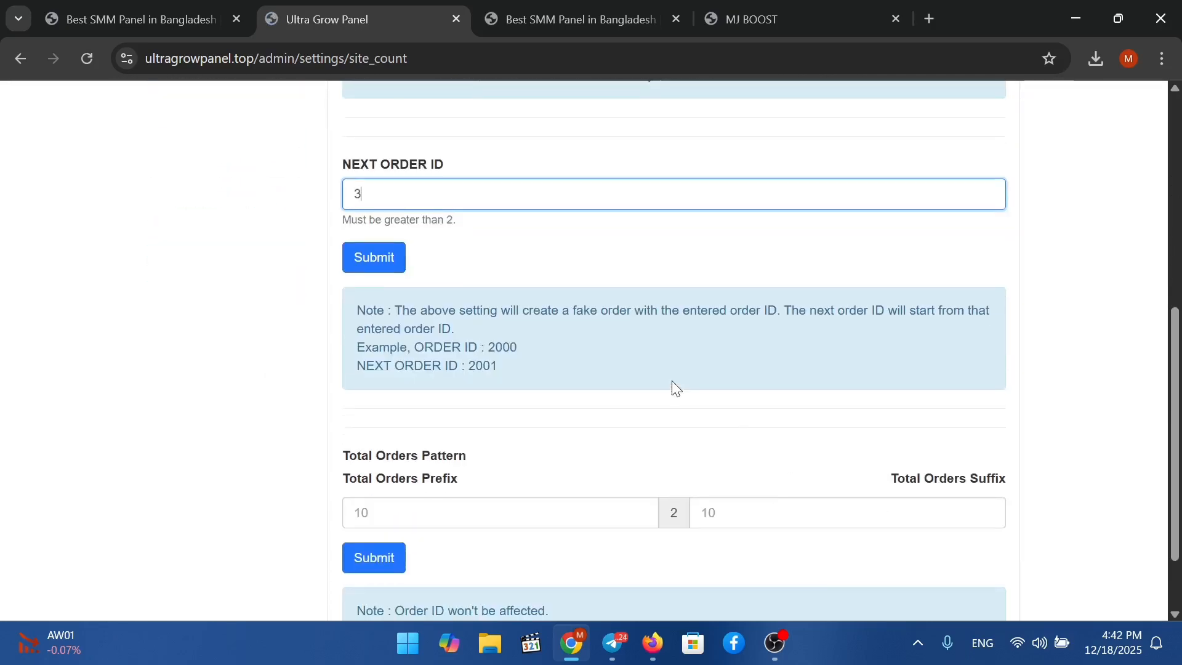
scroll(678, 370, "up", 8)
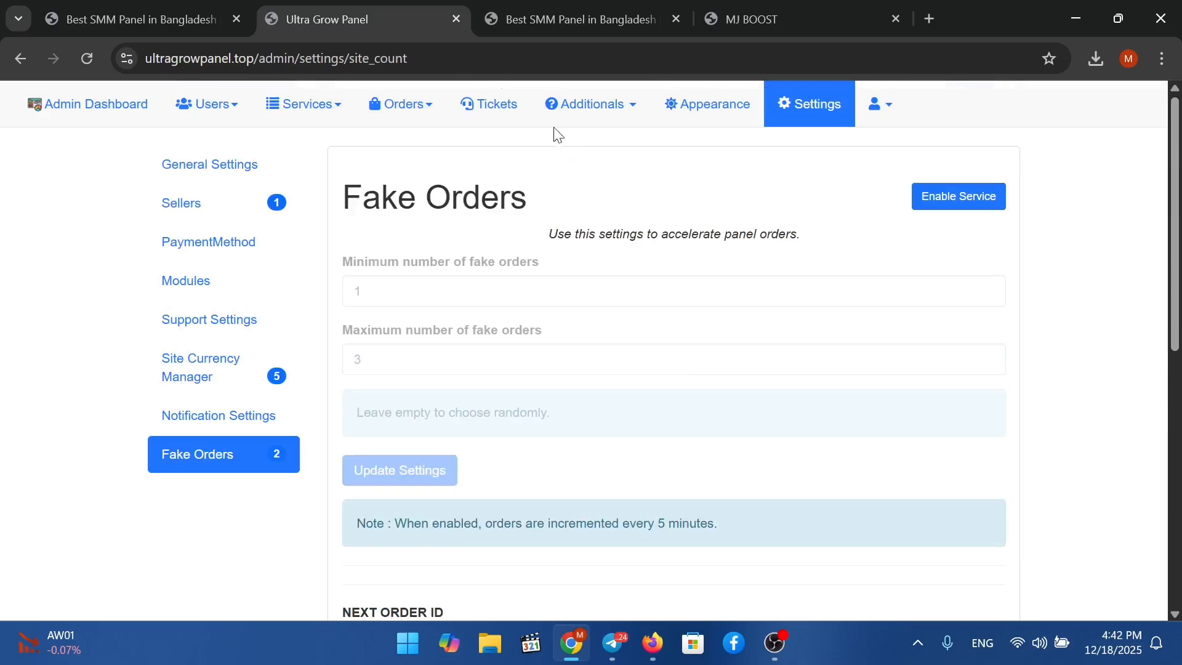
Browse the Appearance pages: New Year decoration, announcements, pages, menu, blog, Meta (SEO) and languages.
left_click(675, 108)
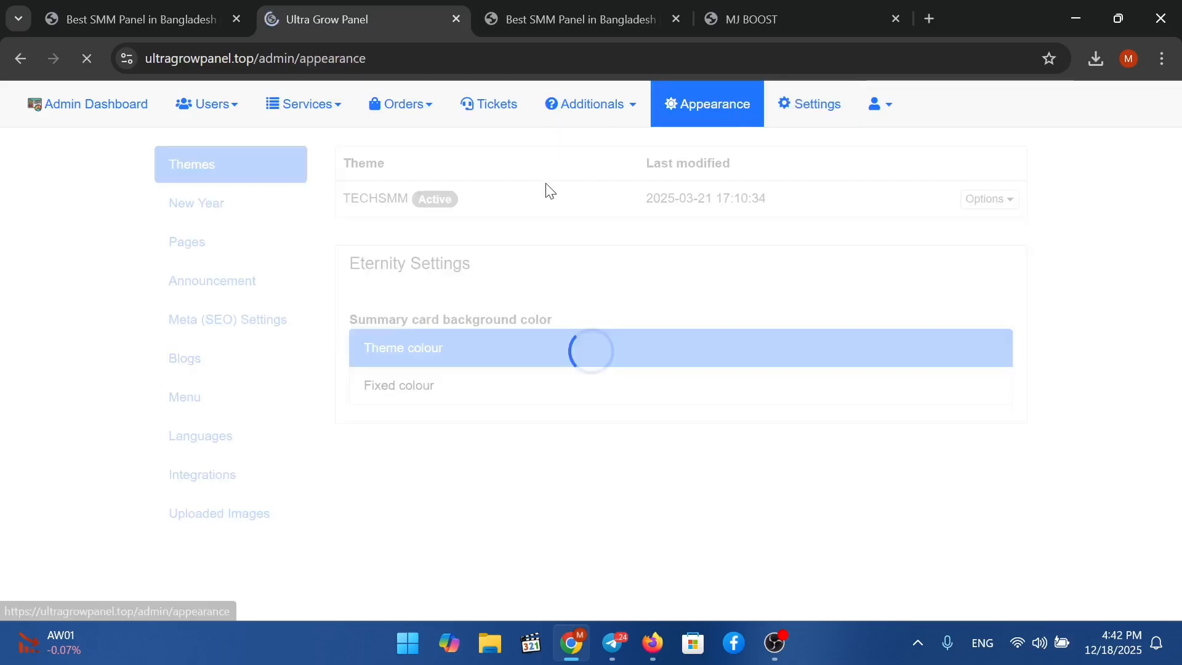
left_click(283, 216)
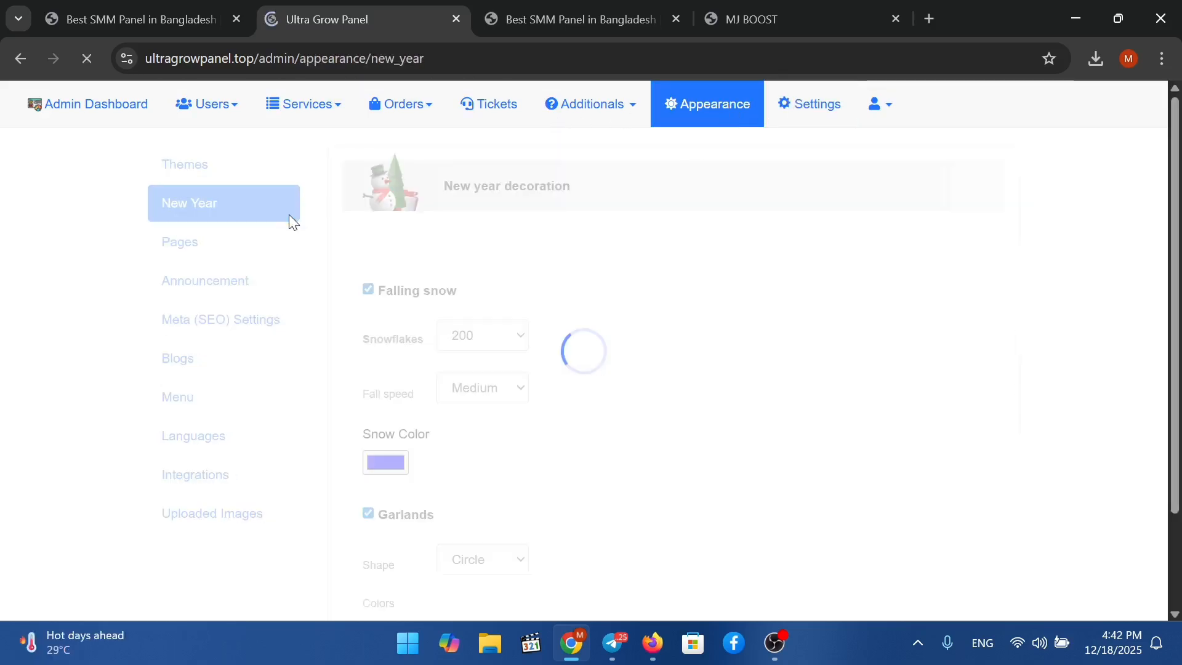
left_click(251, 274)
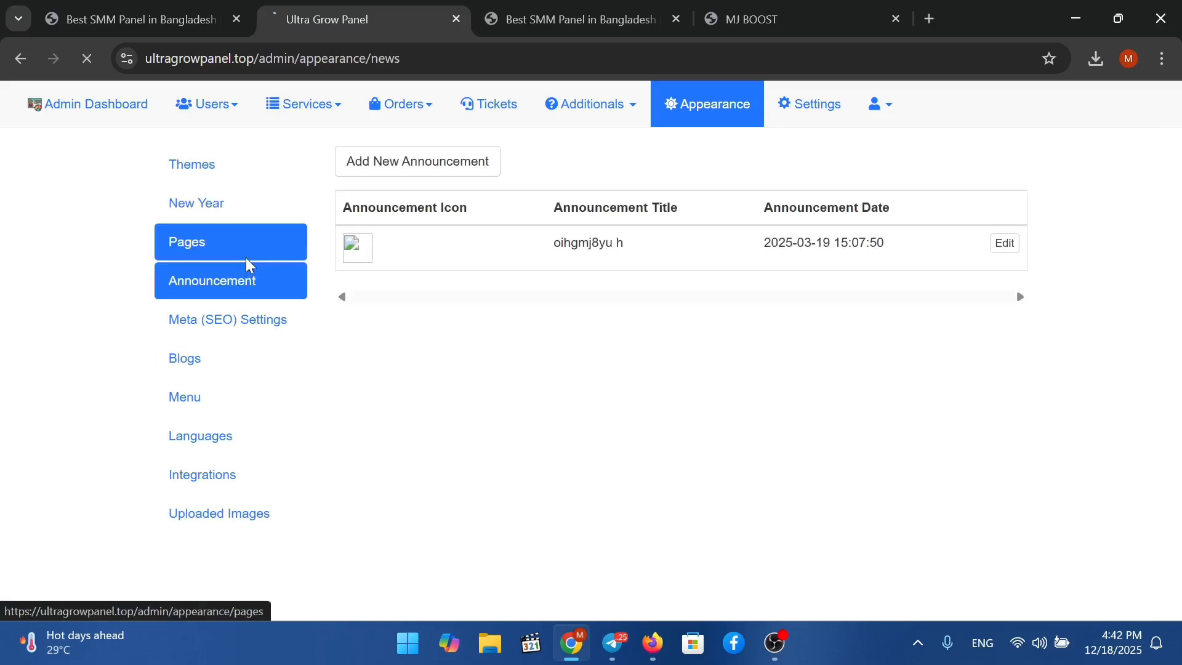
left_click(246, 257)
scroll(257, 308, "down", 2)
left_click(255, 311)
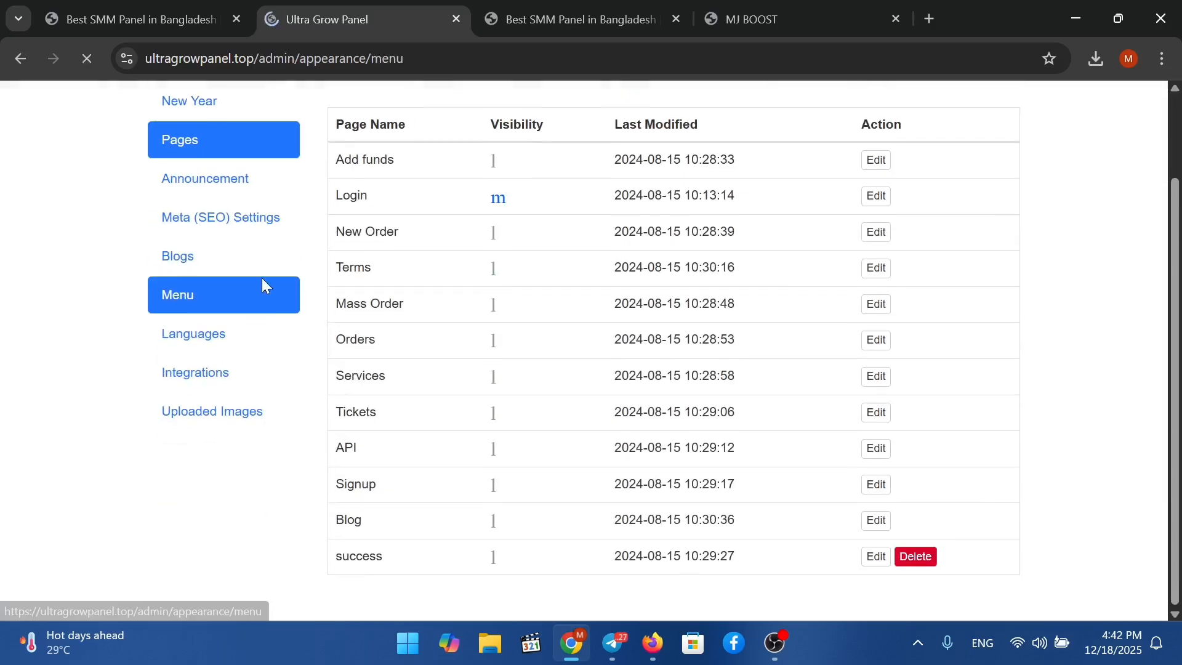
left_click(227, 356)
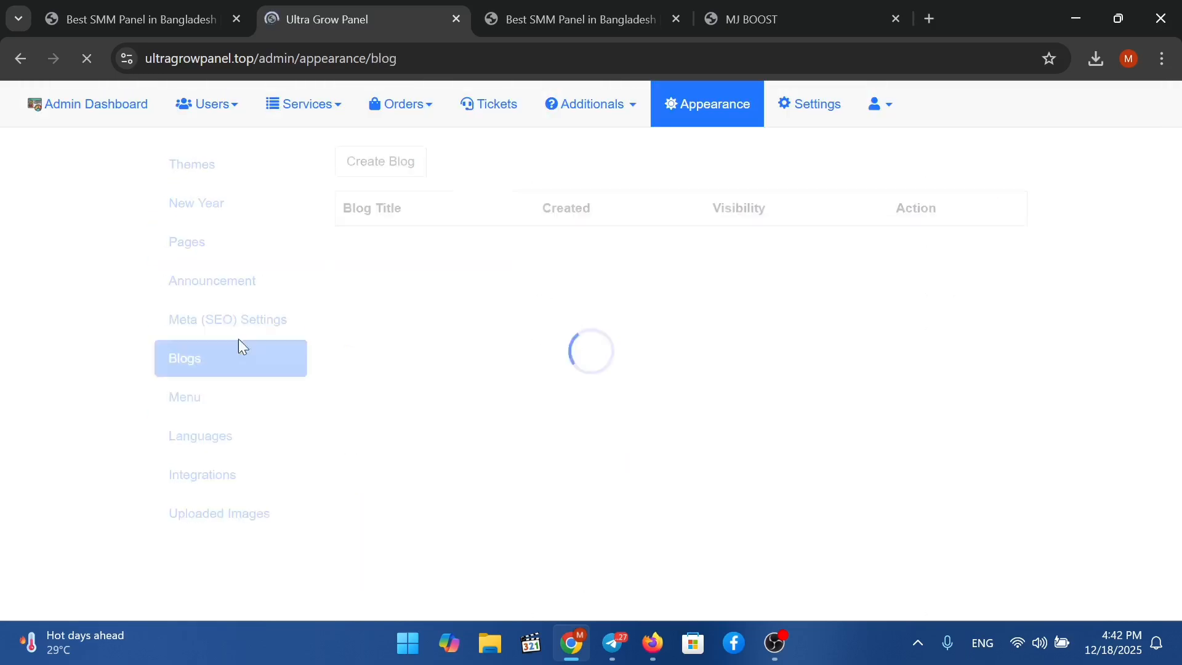
left_click(251, 325)
left_click(207, 438)
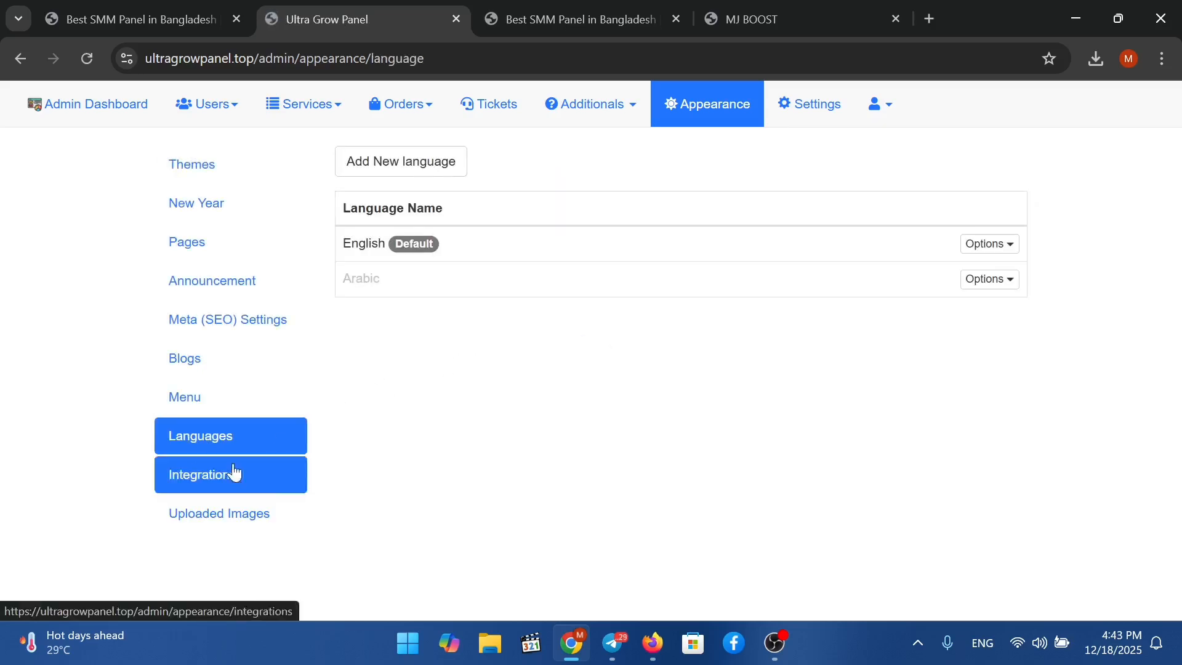
View Broadcasts with its 'hello' notification, the empty Tickets list, and the Orders list.
left_click(597, 114)
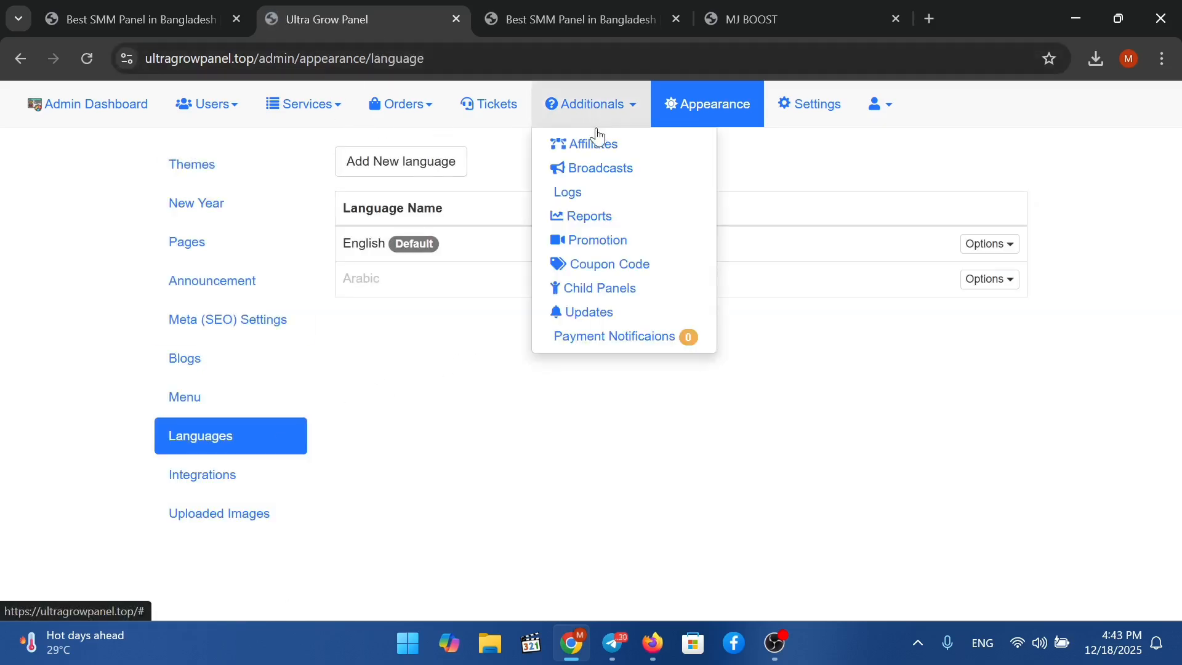
left_click(604, 173)
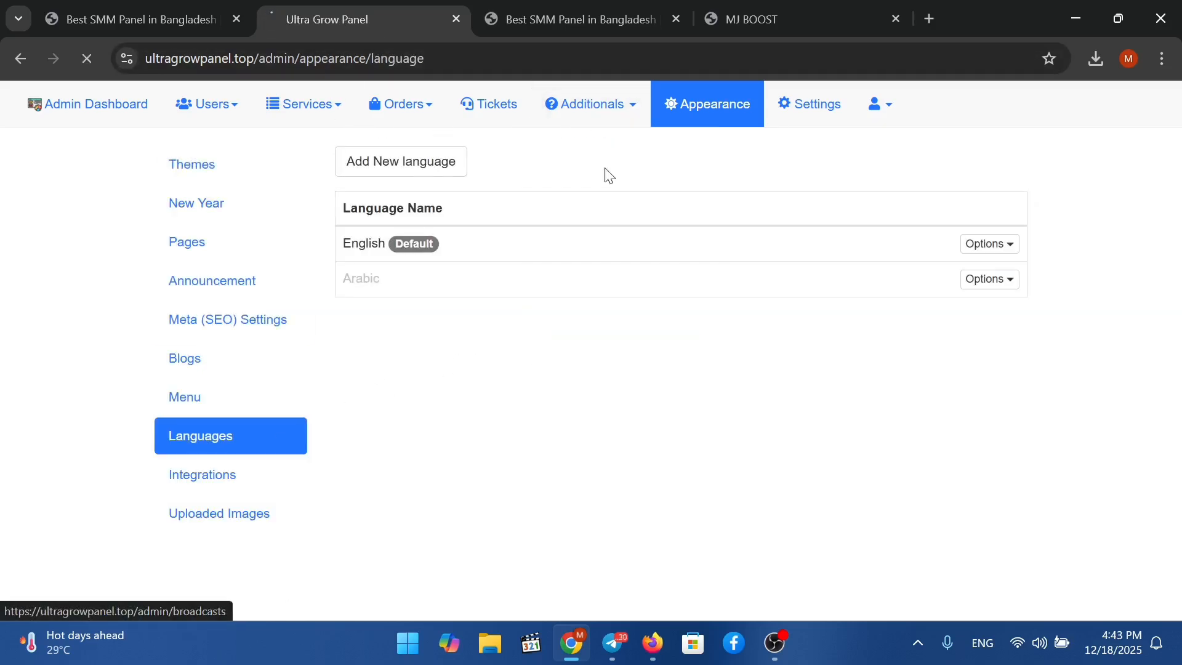
left_click(597, 120)
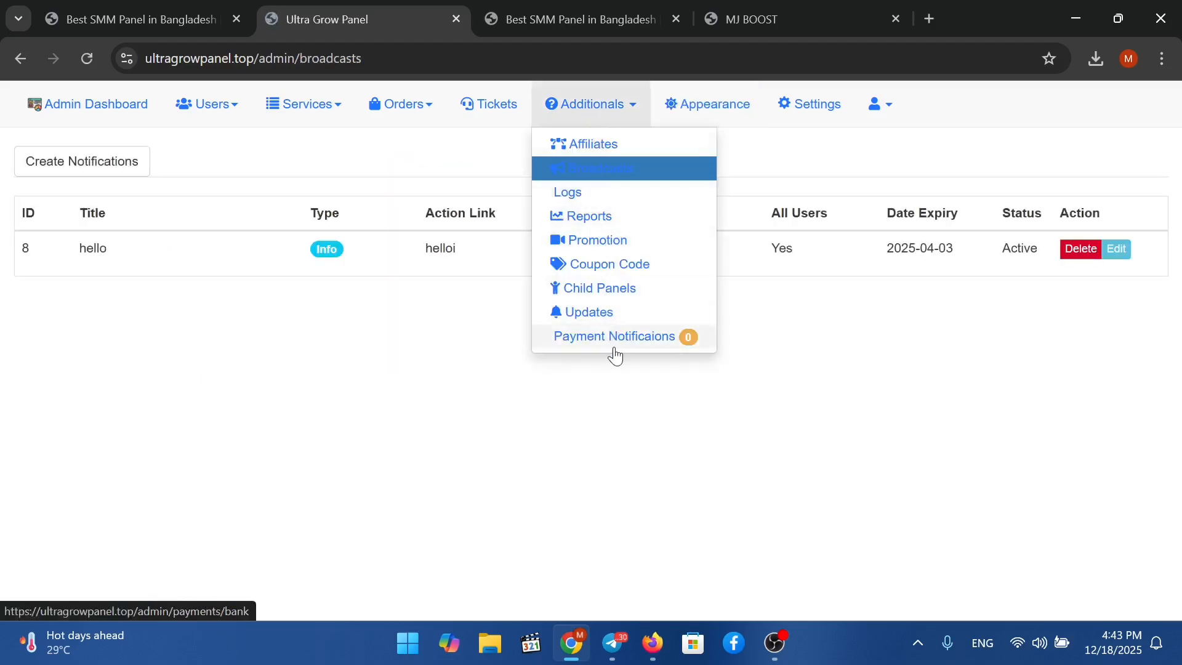
left_click(486, 116)
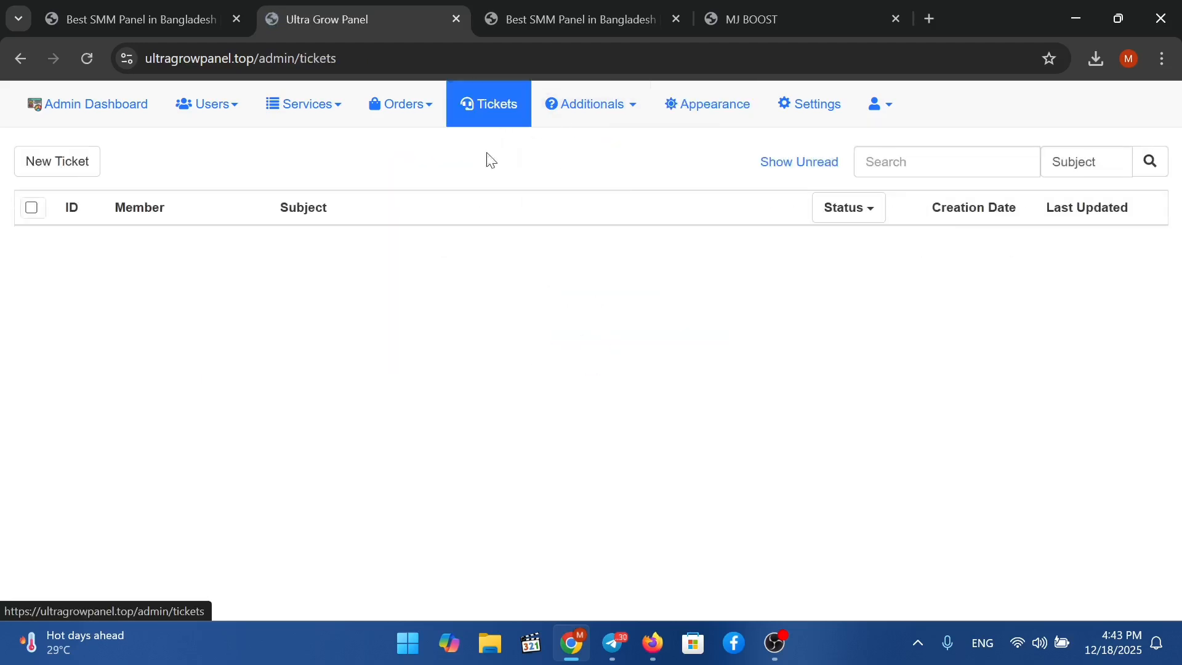
left_click(404, 114)
left_click(412, 147)
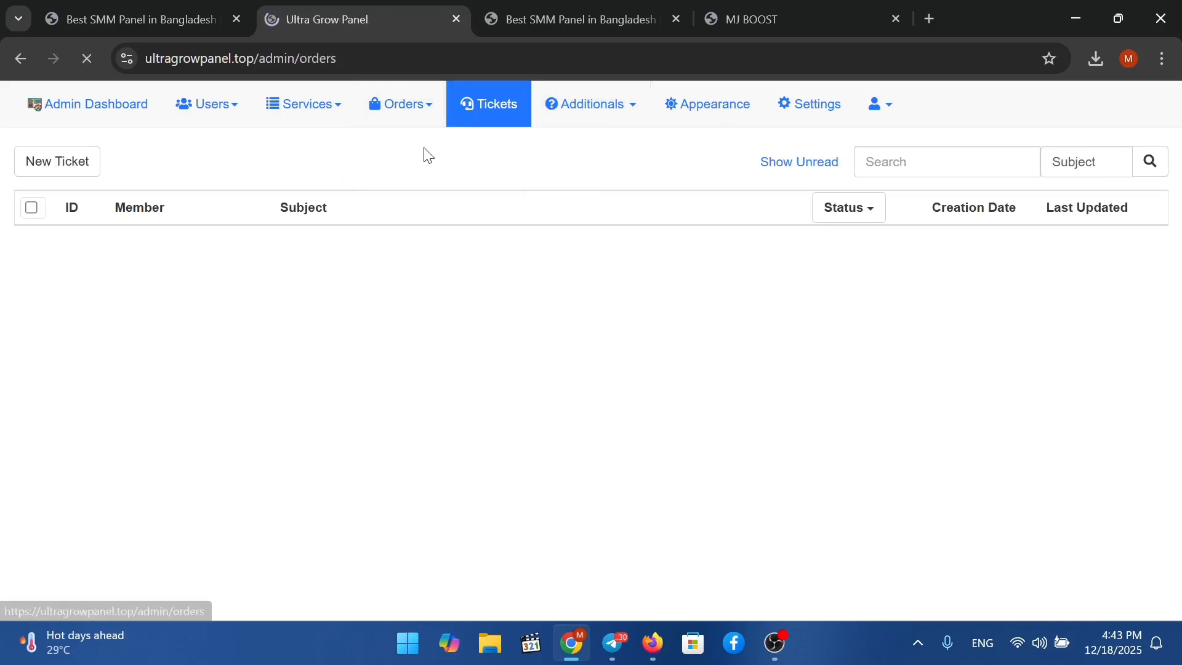
Review the full imported services list and the Fund Add History page.
left_click(318, 117)
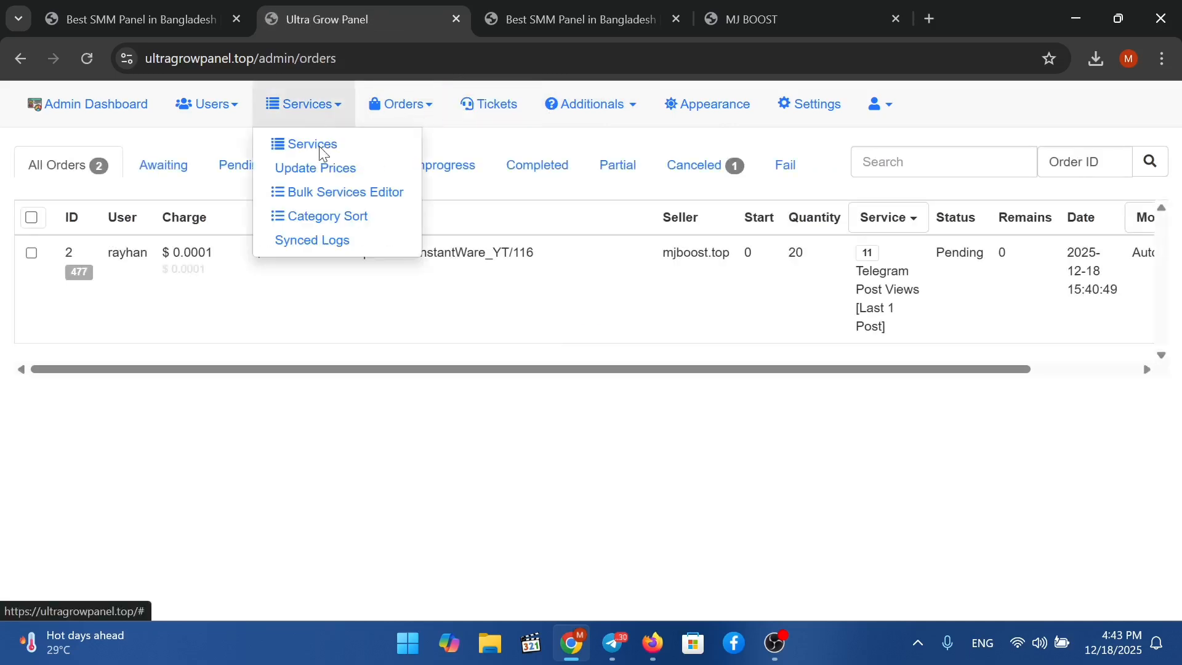
left_click(338, 154)
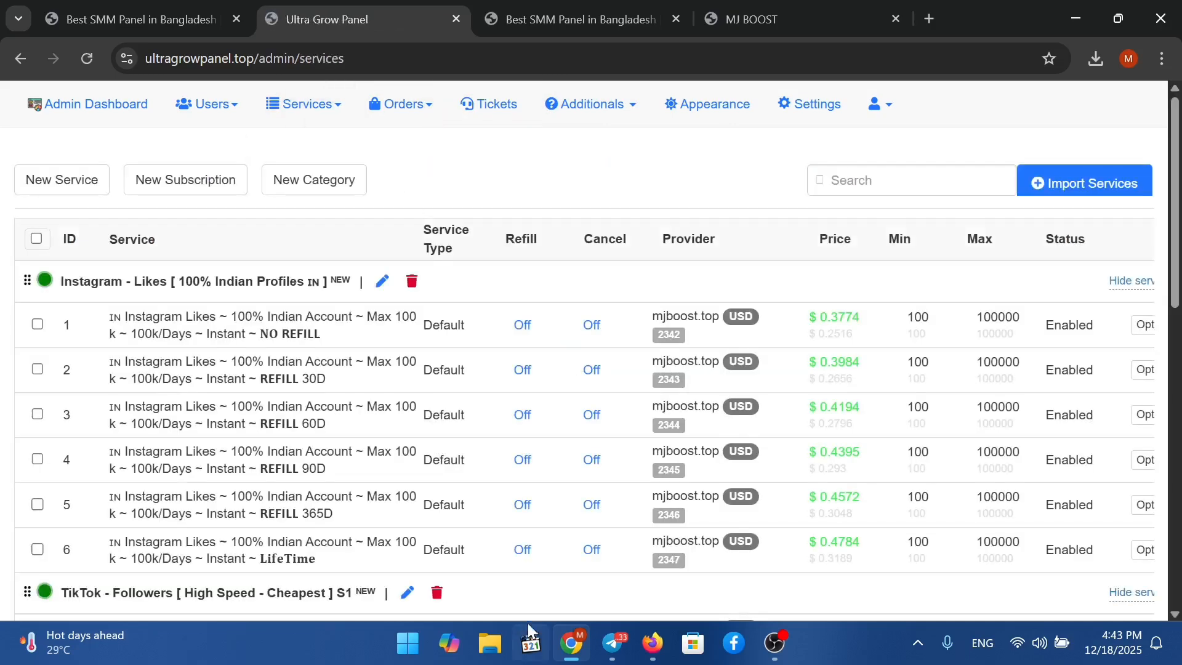
scroll(670, 412, "down", 3)
scroll(353, 343, "up", 3)
left_click(218, 124)
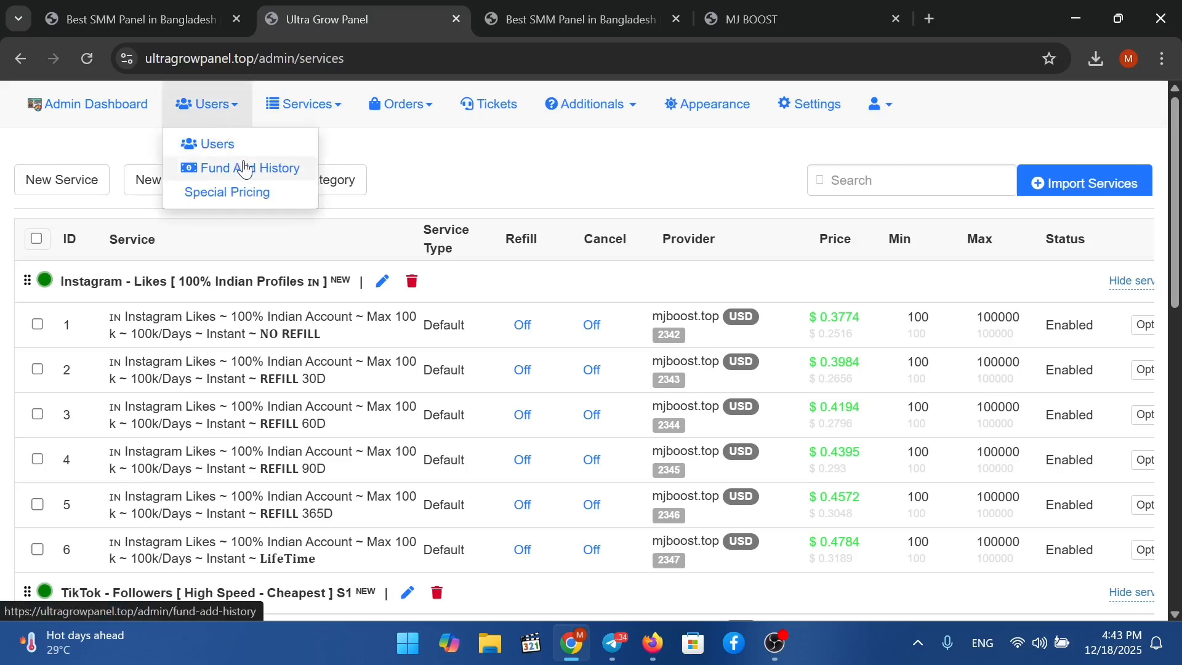
left_click(244, 168)
scroll(449, 246, "down", 7)
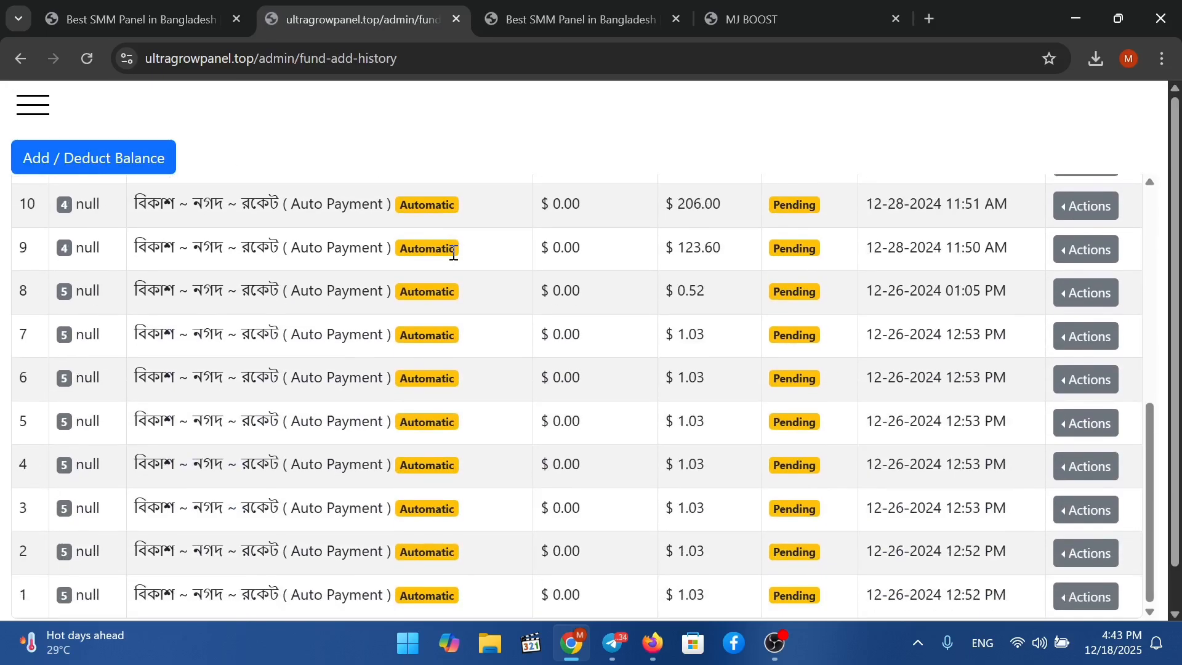
scroll(449, 250, "up", 7)
scroll(452, 255, "down", 7)
scroll(454, 264, "up", 4)
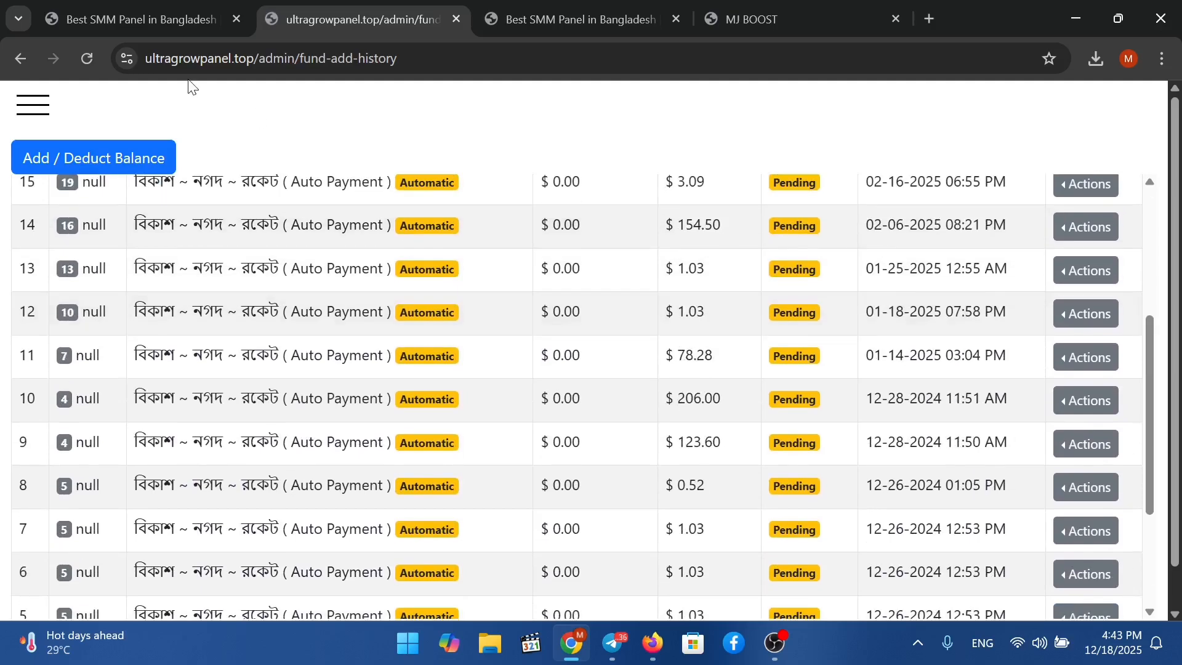
Expand the settings, orders and services sections in the full admin navigation.
left_click(42, 111)
scroll(98, 383, "down", 5)
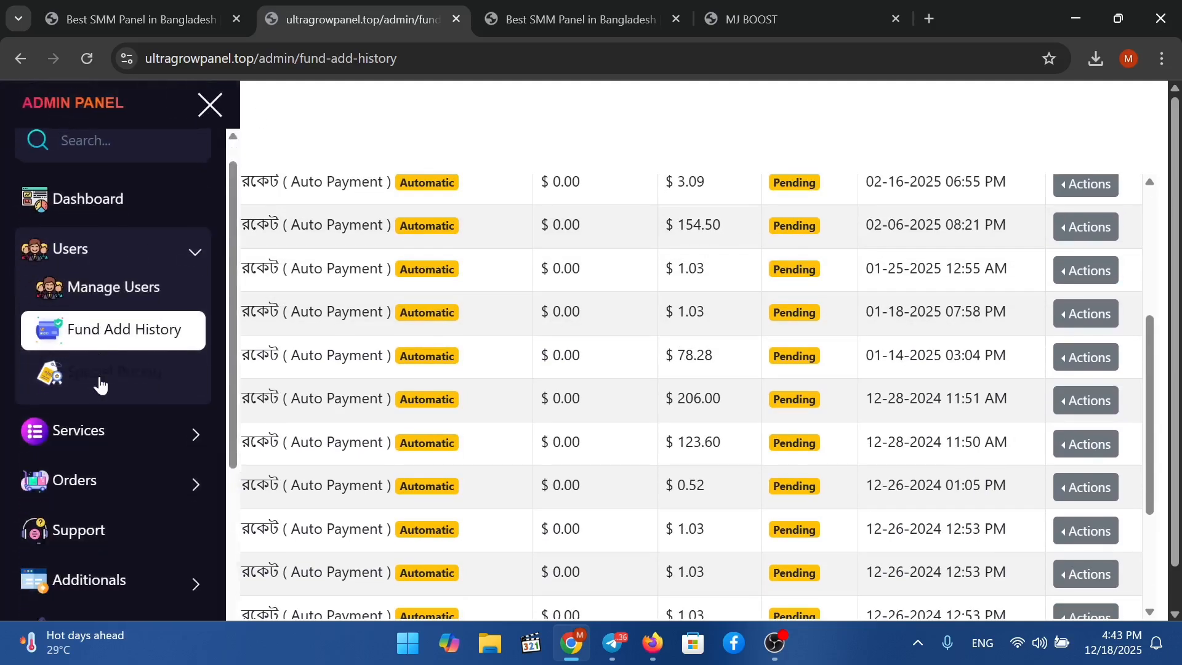
left_click(152, 432)
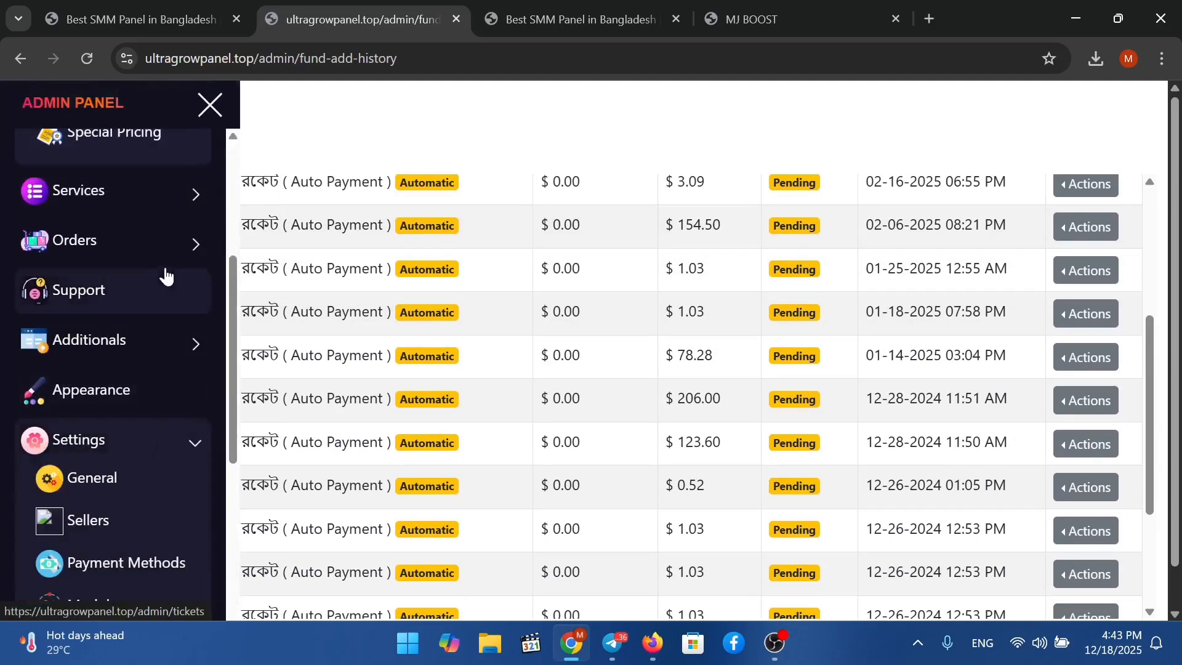
left_click(150, 239)
left_click(176, 209)
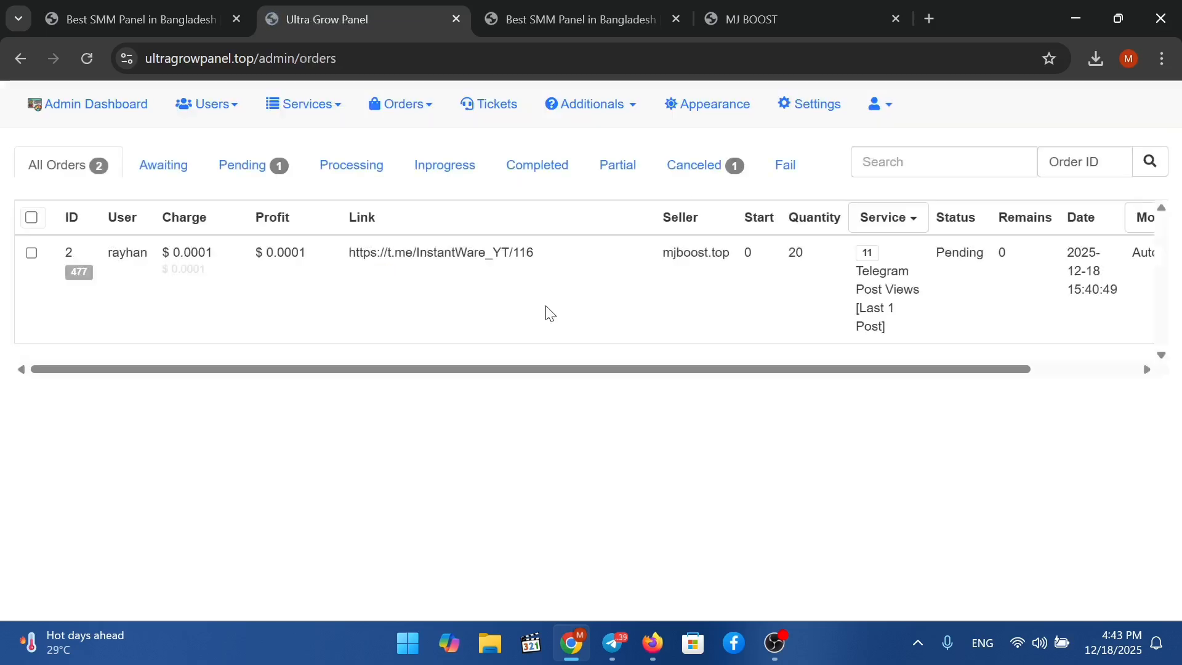
scroll(1079, 283, "right", 2)
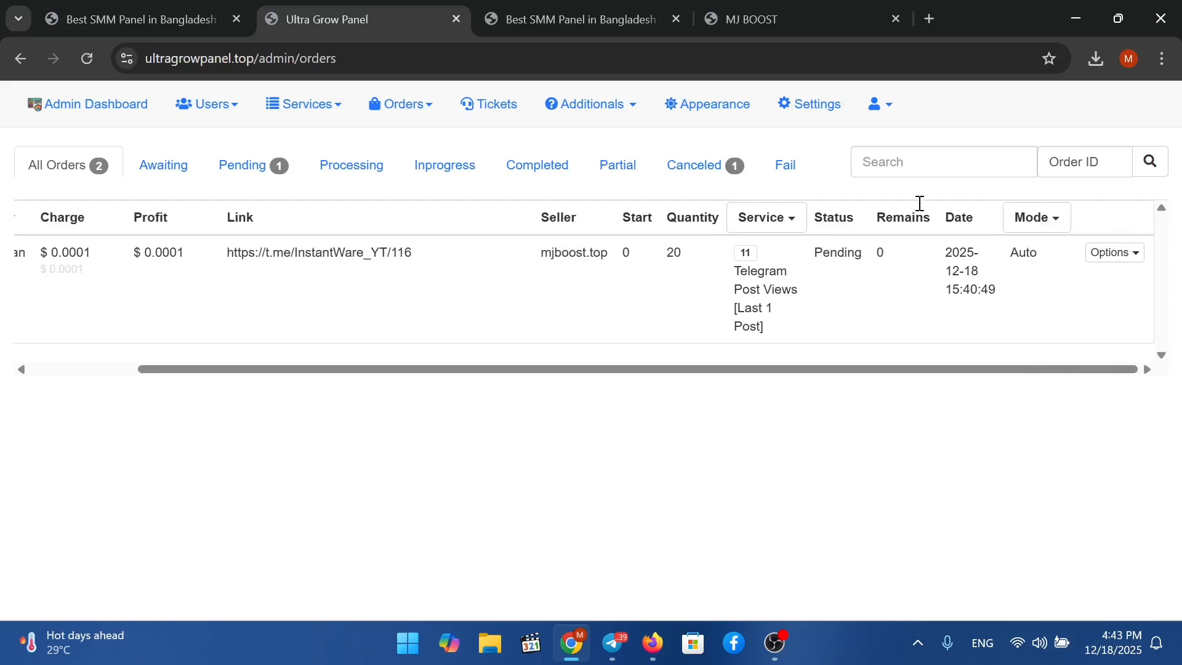
left_click(623, 21)
Move across the admin tabs to the user's order/2 confirmation page.
left_click(777, 8)
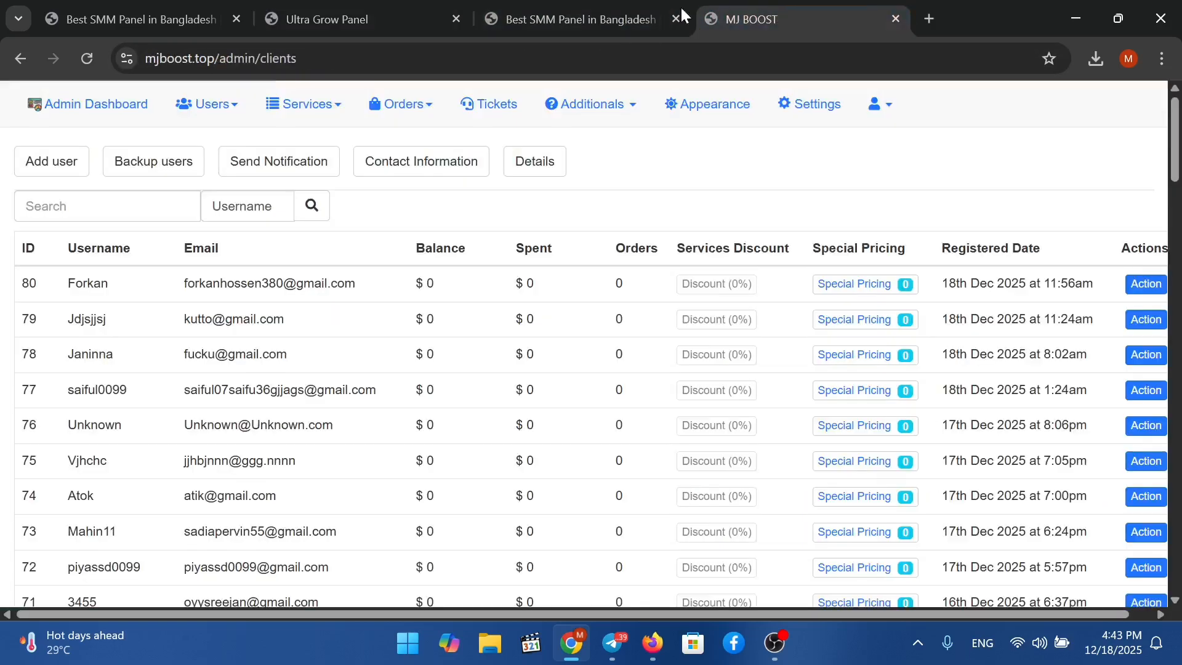
left_click(615, 12)
left_click(392, 23)
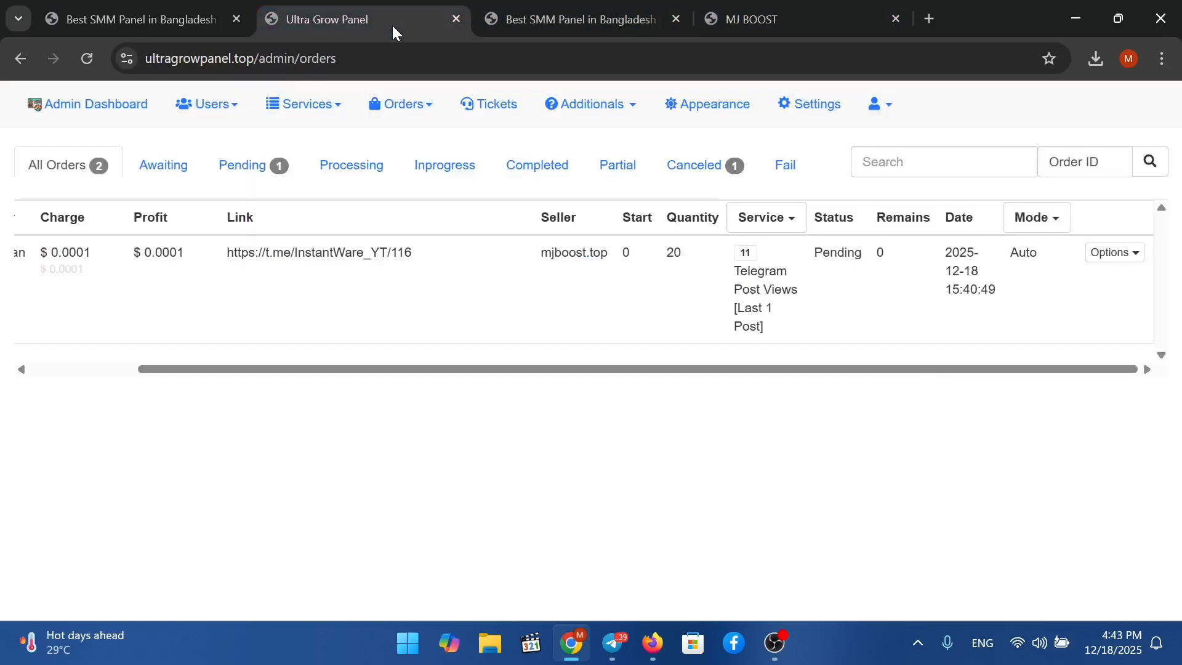
left_click(523, 2)
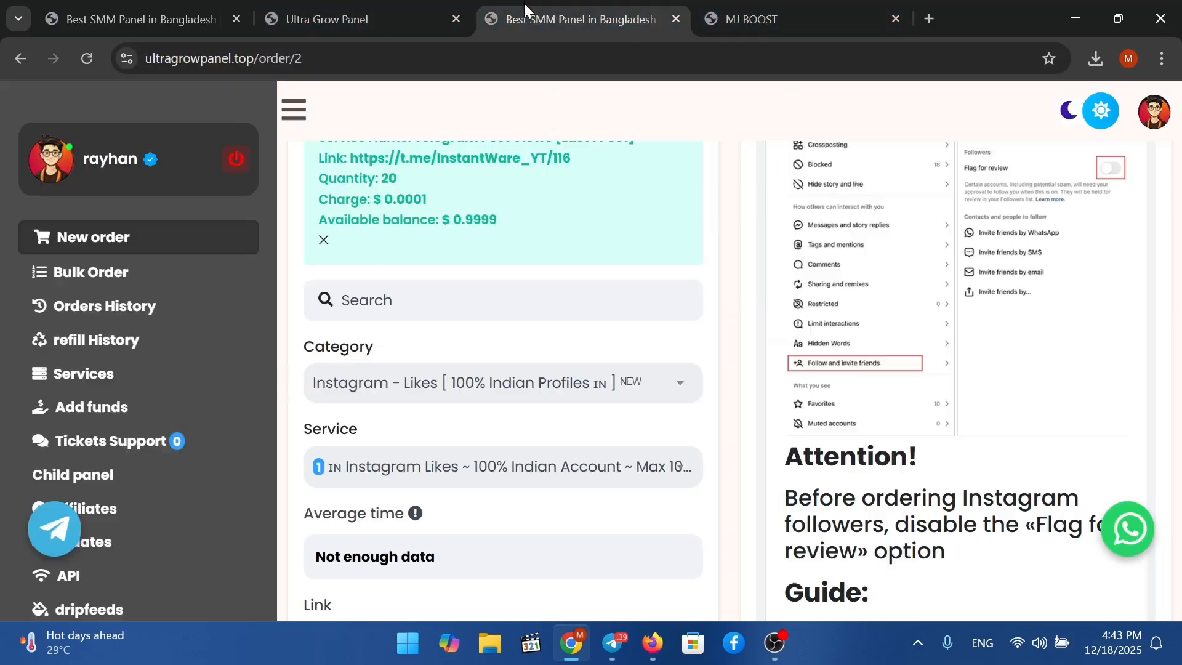
Reload the order page showing the $0.9999 balance, open the WhatsApp link, and minimize the browser.
right_click(987, 343)
right_click(1090, 252)
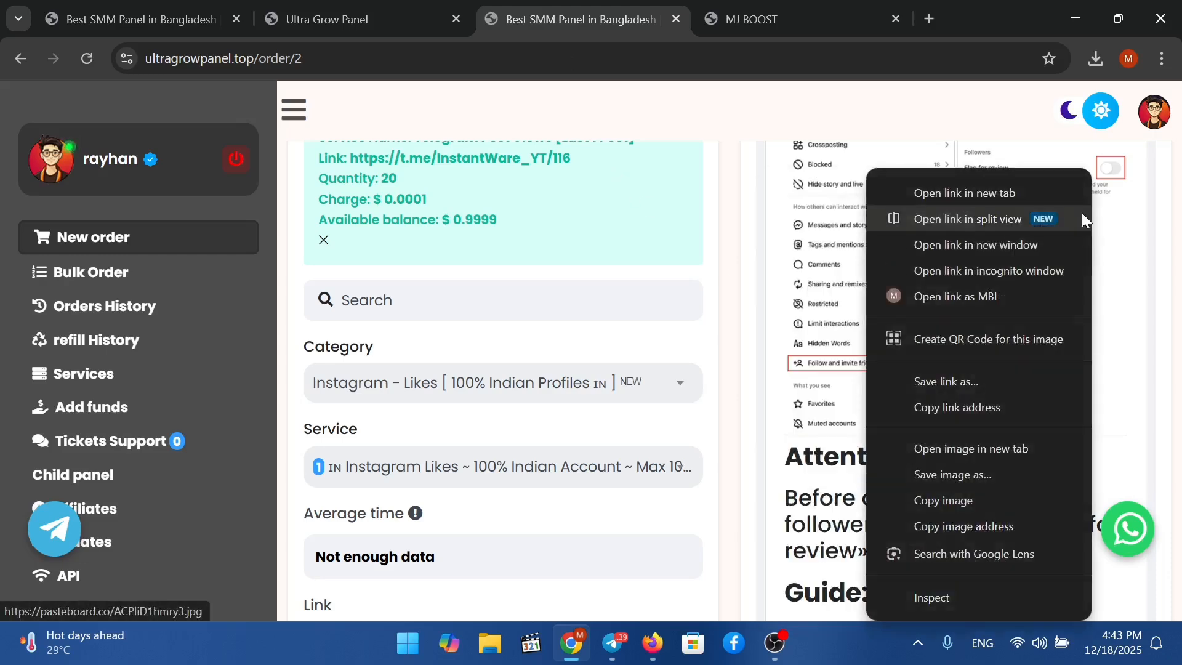
key("F5")
scroll(1085, 223, "down", 4)
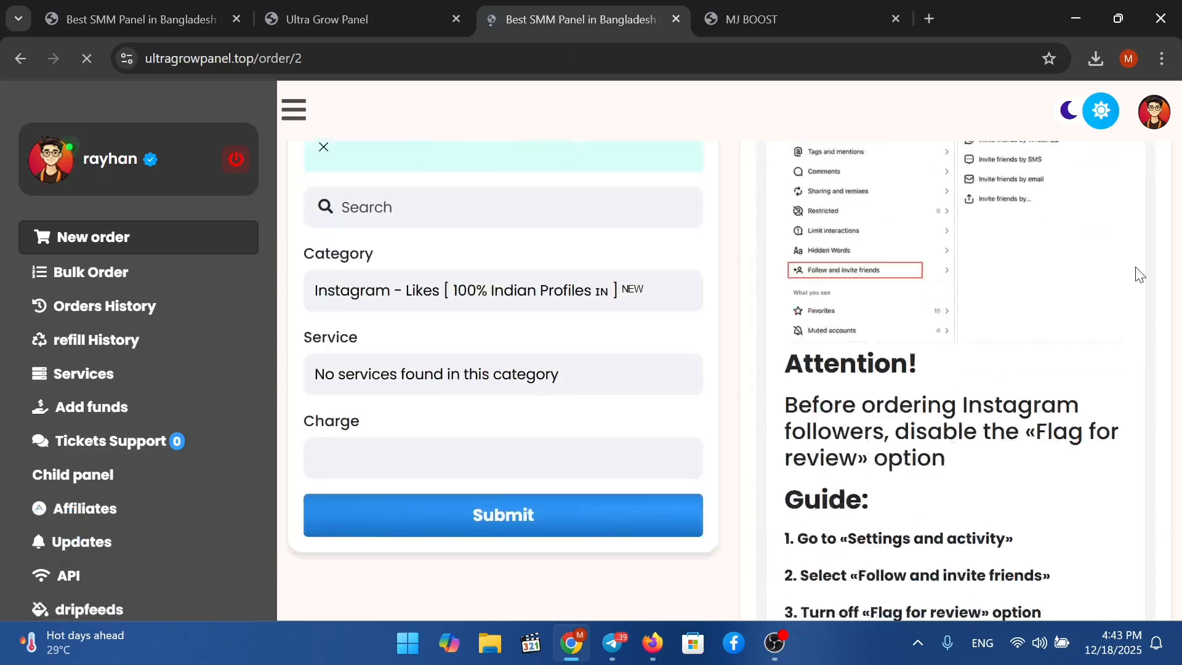
scroll(1059, 407, "down", 3)
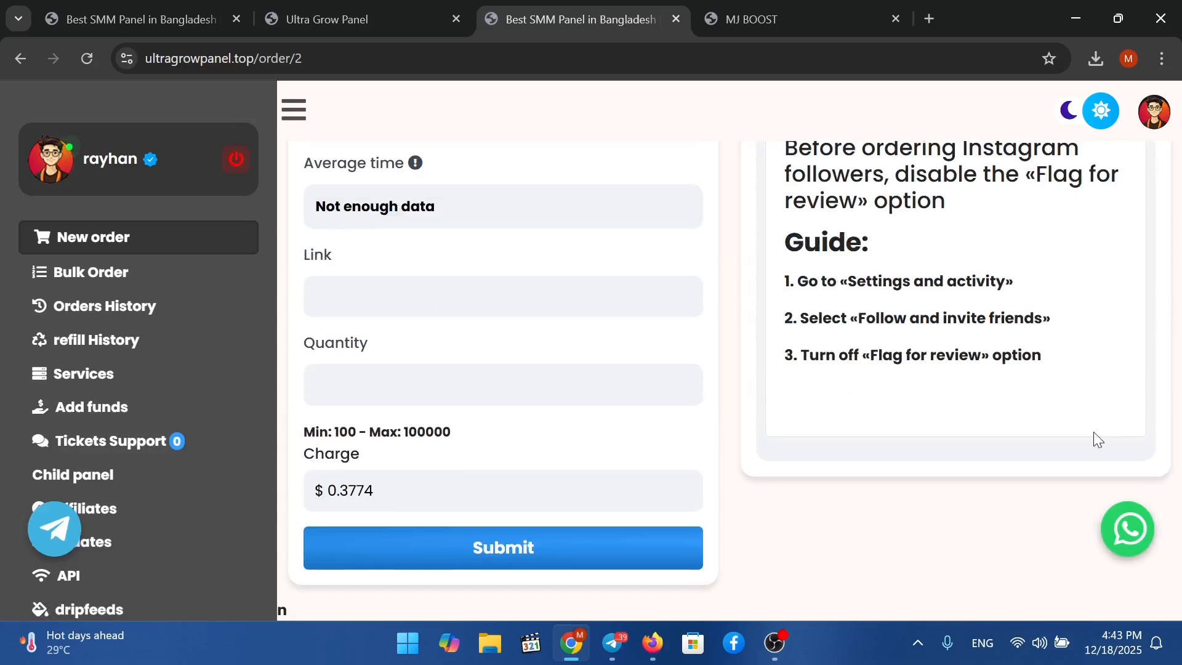
left_click(1129, 528)
left_click(1077, 10)
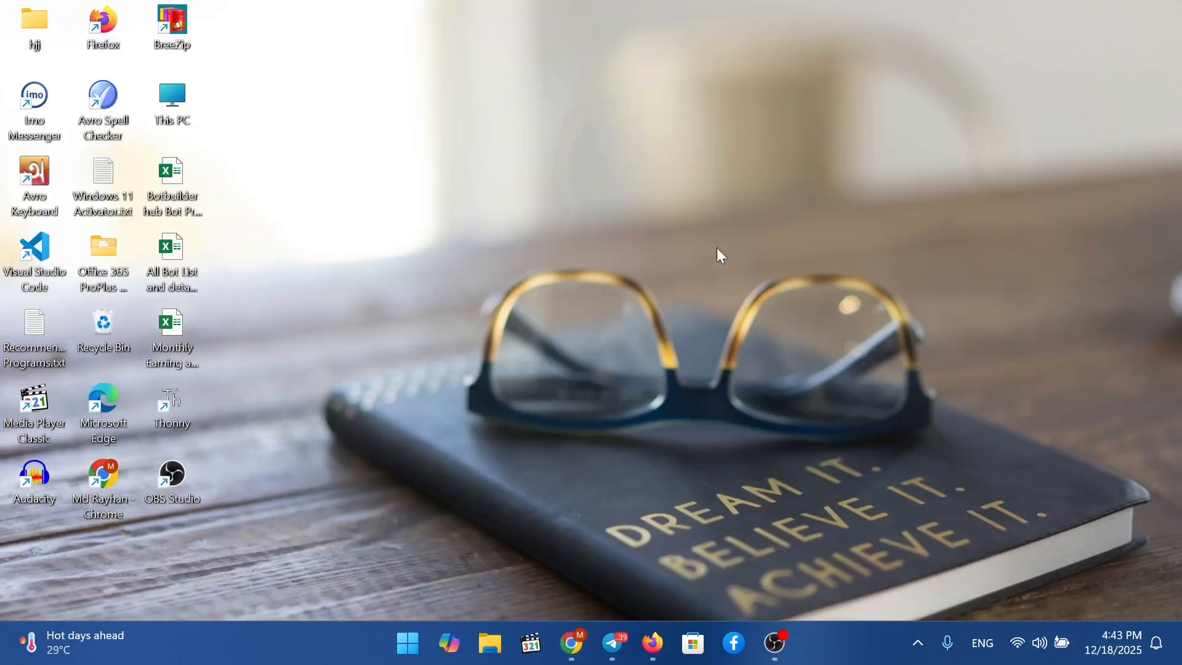